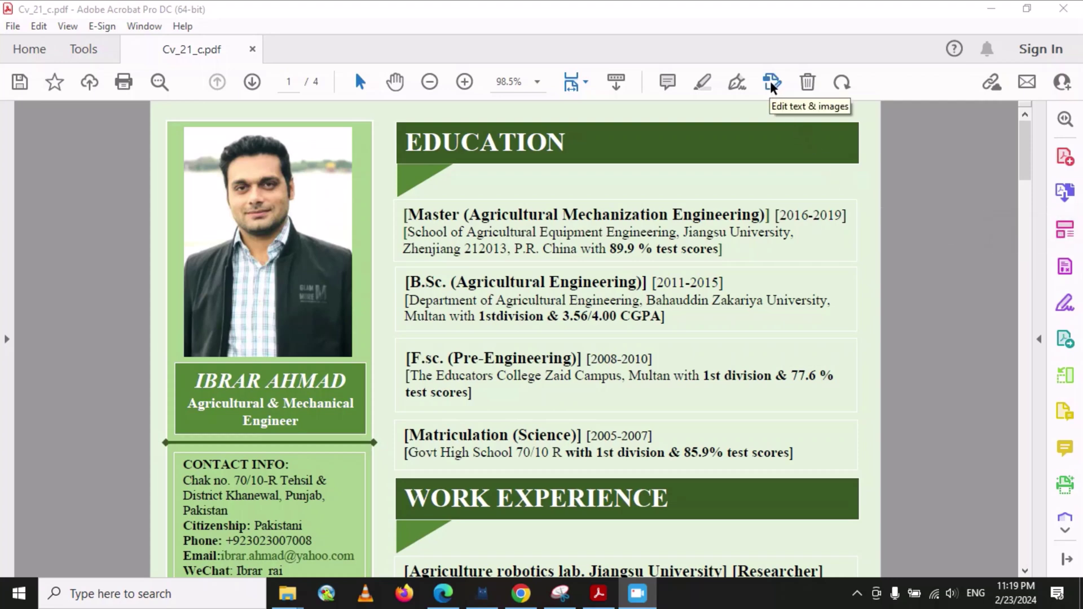
- Put the CV into Edit PDF mode and look through the Link and Header & Footer options
{"action": "left_click", "coordinate": [1064, 231]}
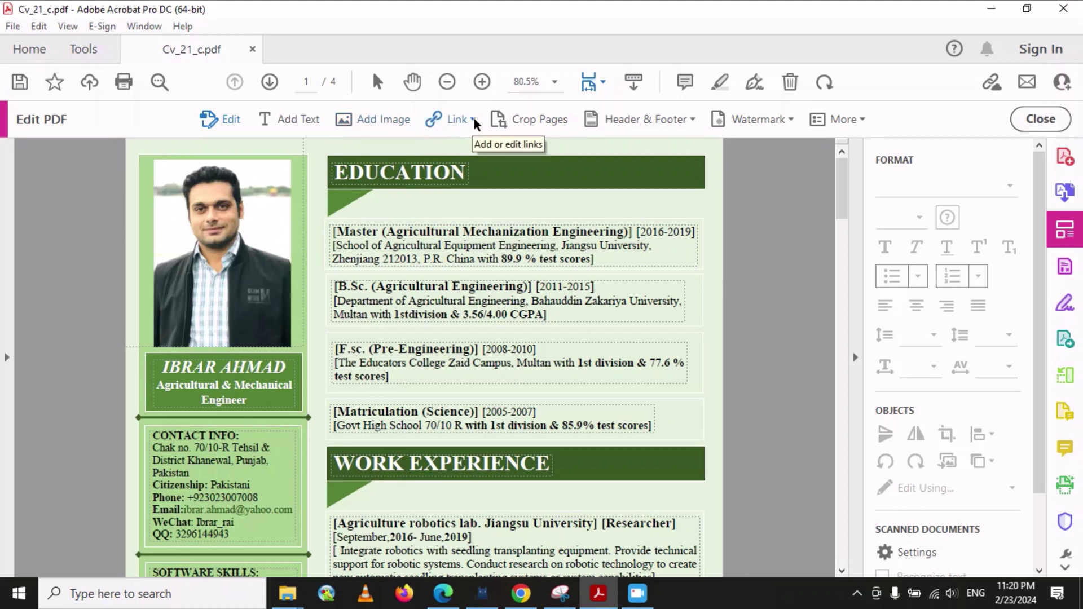
{"action": "left_click", "coordinate": [474, 120]}
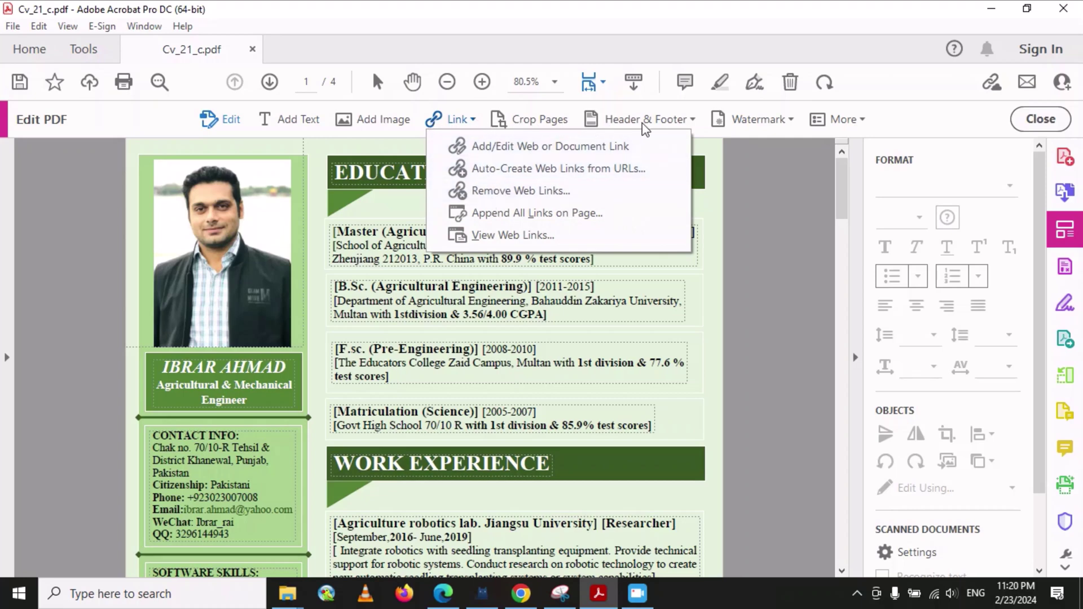
{"action": "left_click", "coordinate": [697, 120]}
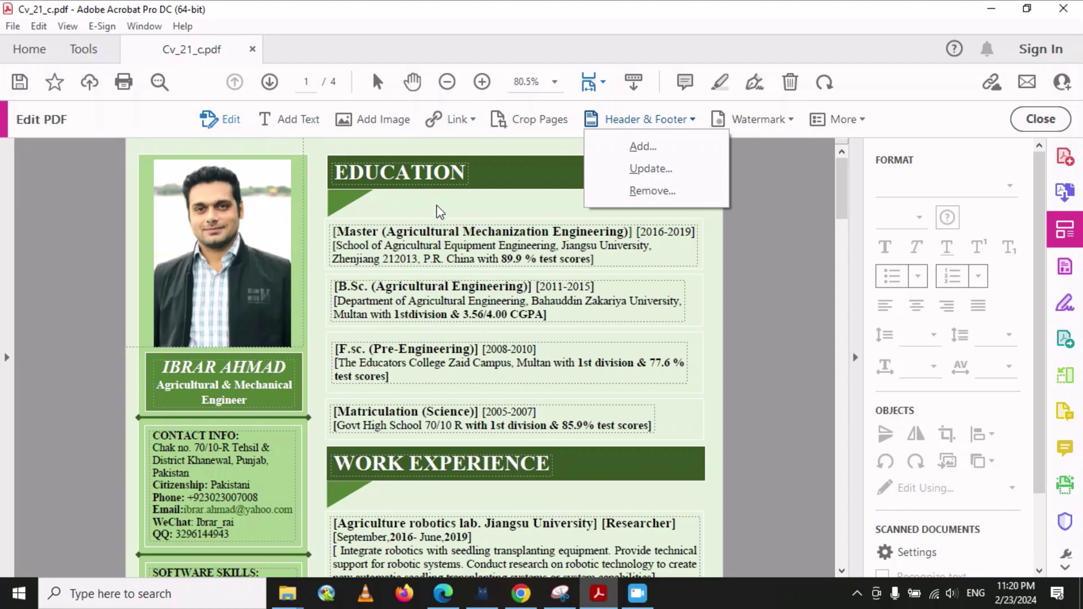
{"action": "left_click", "coordinate": [439, 209]}
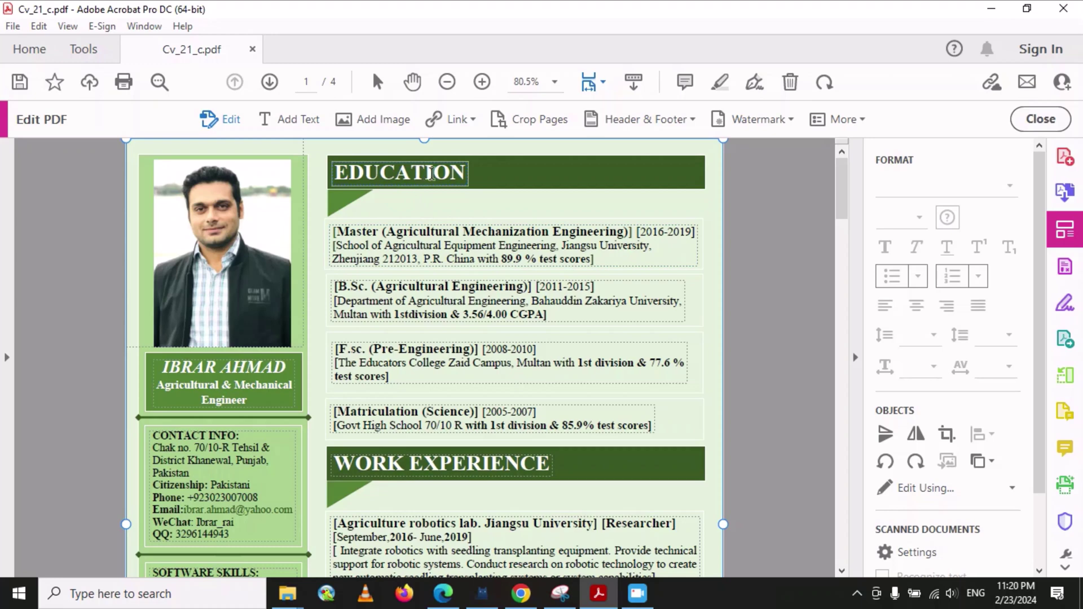
- Replace the EDUCATION heading text with 'WORK EXPERINCE'
{"action": "left_click", "coordinate": [431, 174]}
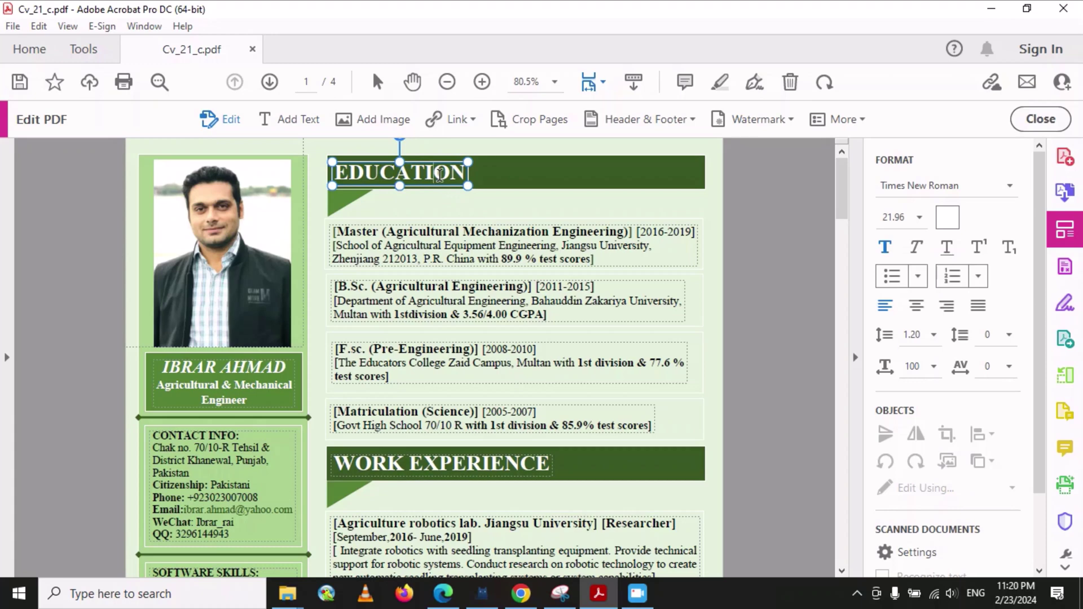
{"action": "key", "text": "BackSpace"}
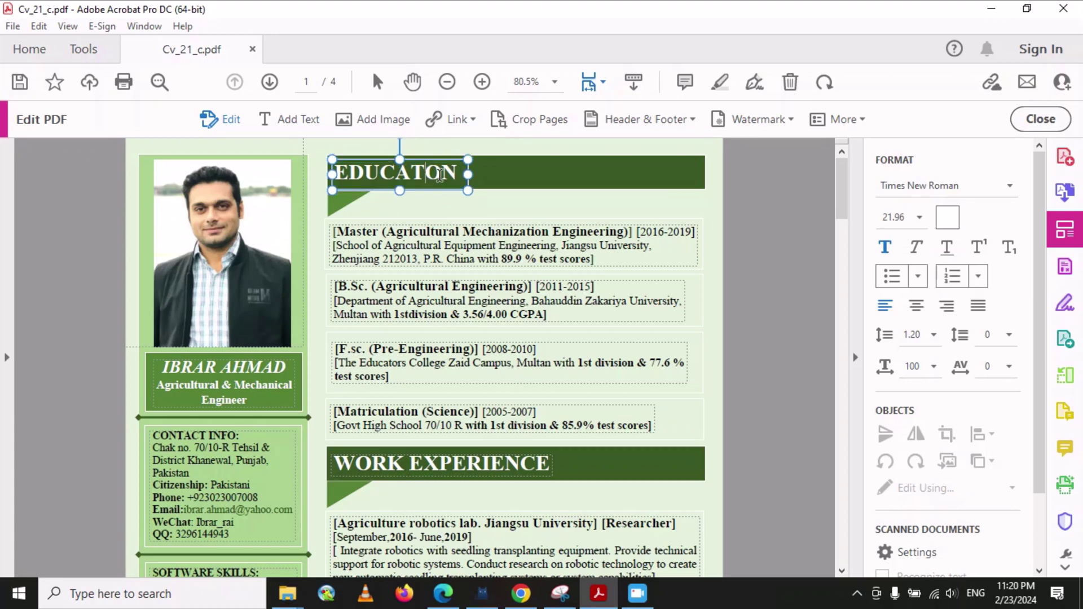
{"action": "type", "text": "i"}
{"action": "key", "text": "BackSpace"}
{"action": "type", "text": "I"}
{"action": "left_click_drag", "start_coordinate": [456, 172], "coordinate": [328, 163]}
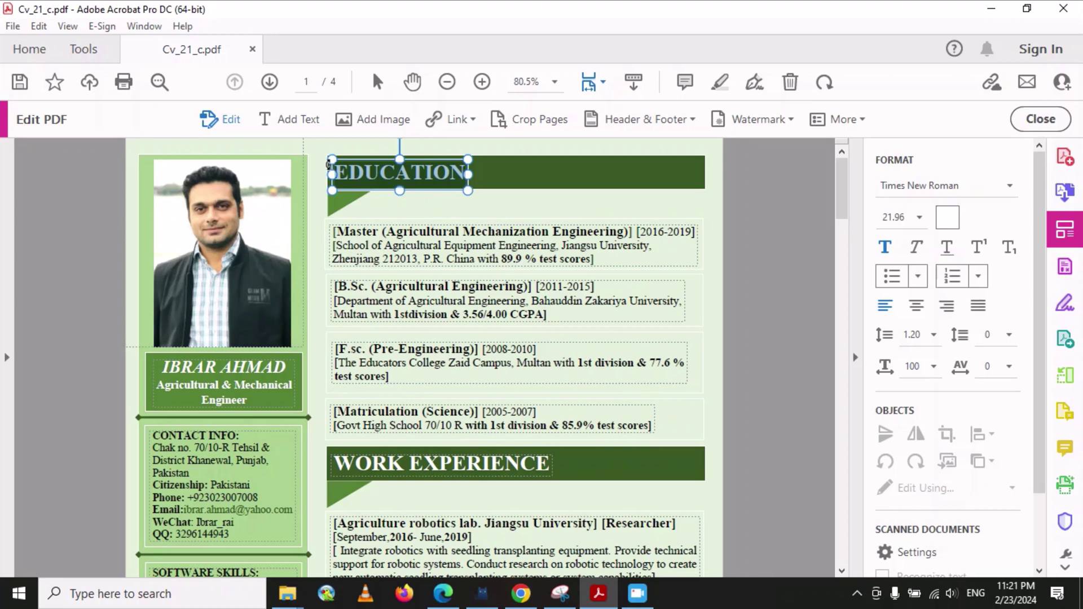
{"action": "type", "text": "WORK"}
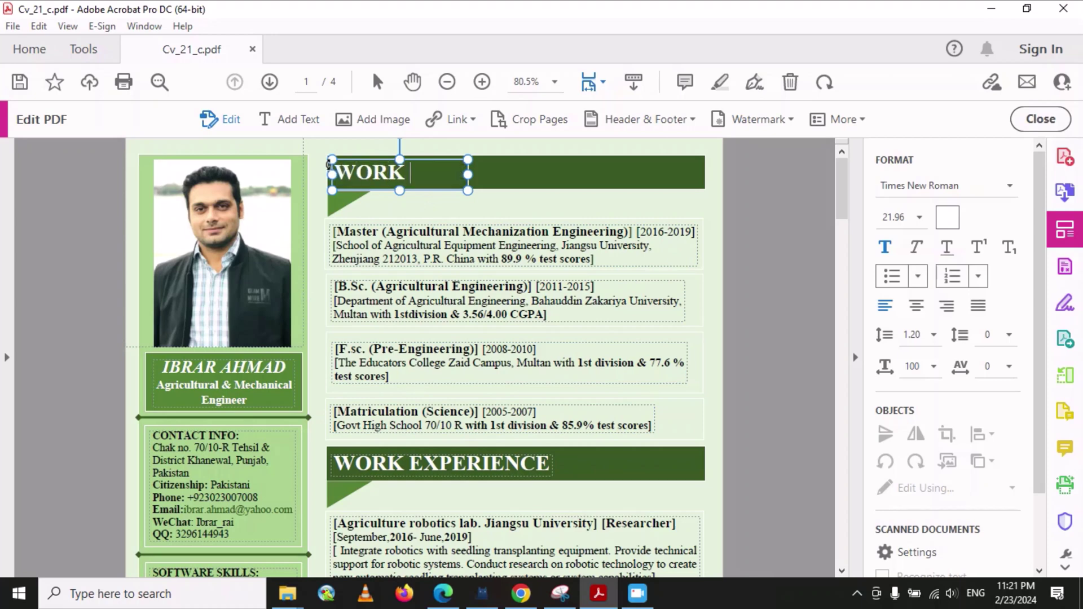
{"action": "type", "text": " EXPERI"}
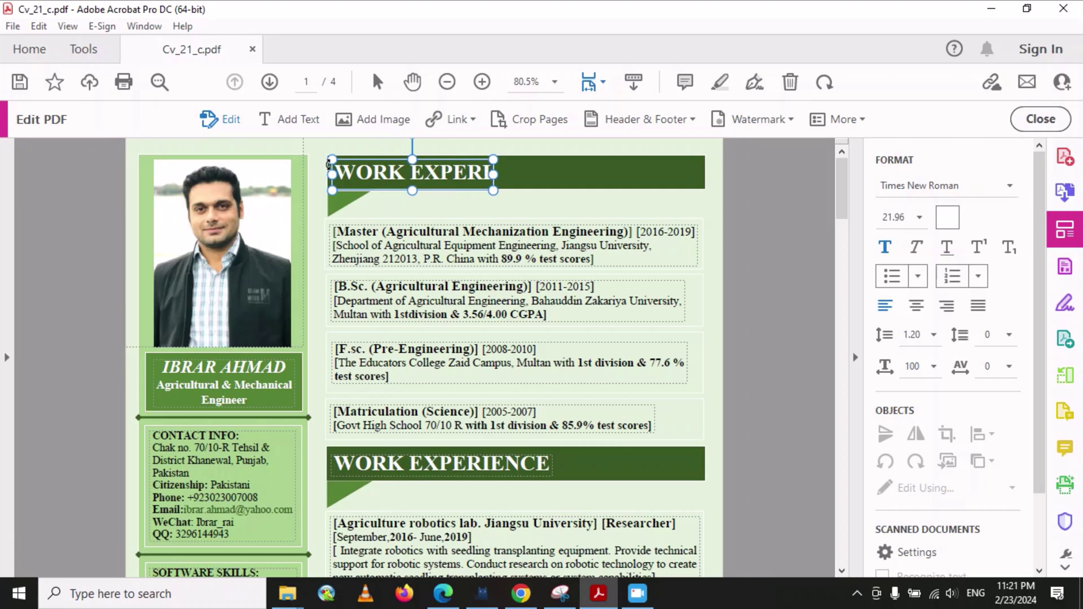
{"action": "type", "text": "NCE"}
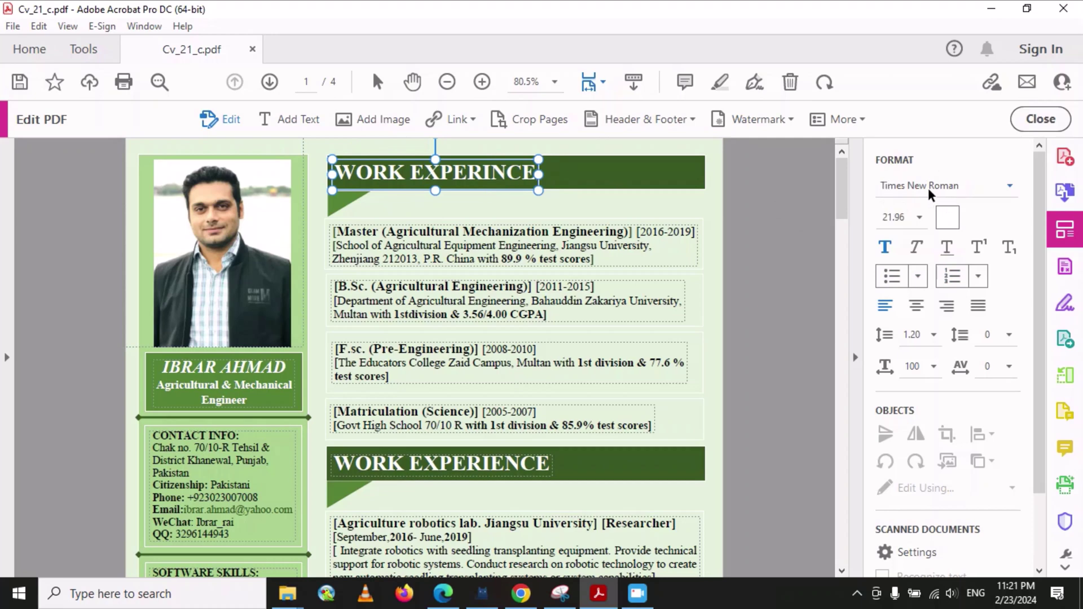
- Change the WORK EXPERINCE heading's font to Swis721 LtCn BT
{"action": "left_click_drag", "start_coordinate": [536, 172], "coordinate": [345, 173]}
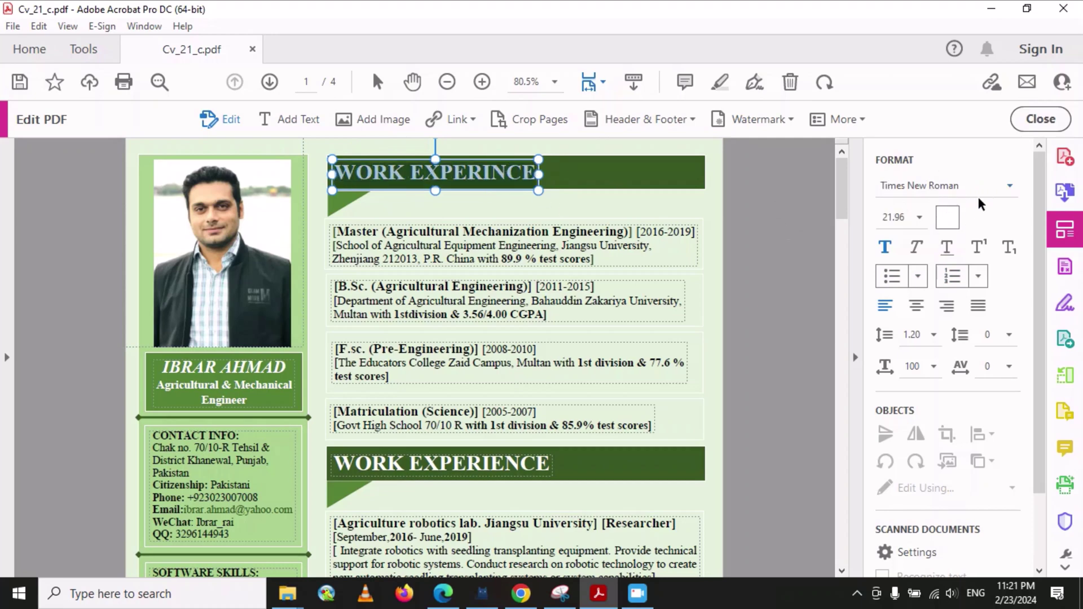
{"action": "left_click", "coordinate": [1010, 186]}
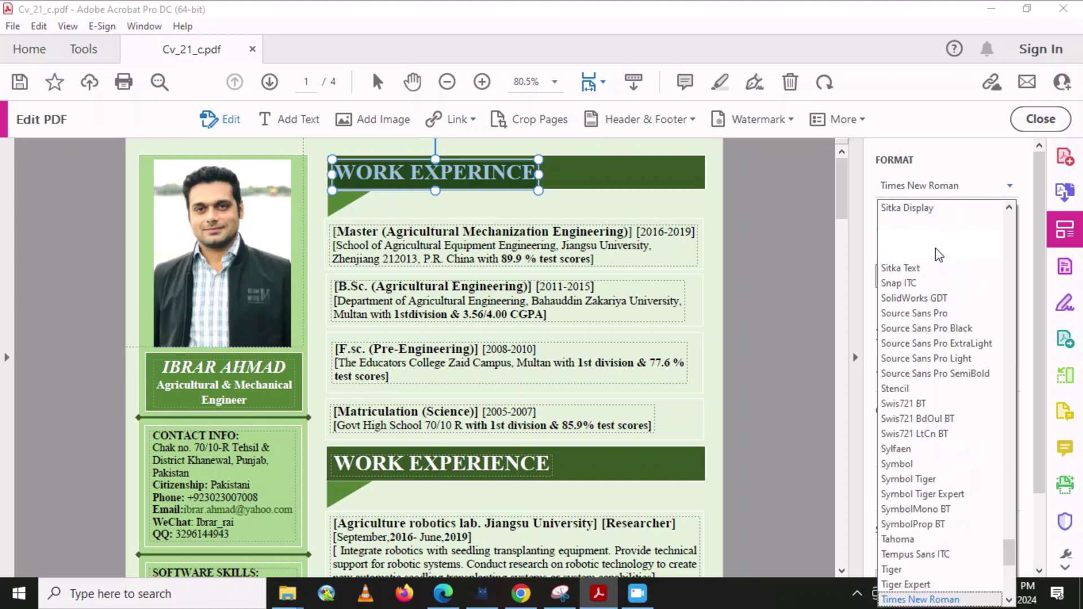
{"action": "scroll", "coordinate": [922, 355], "scroll_direction": "down", "scroll_amount": 1}
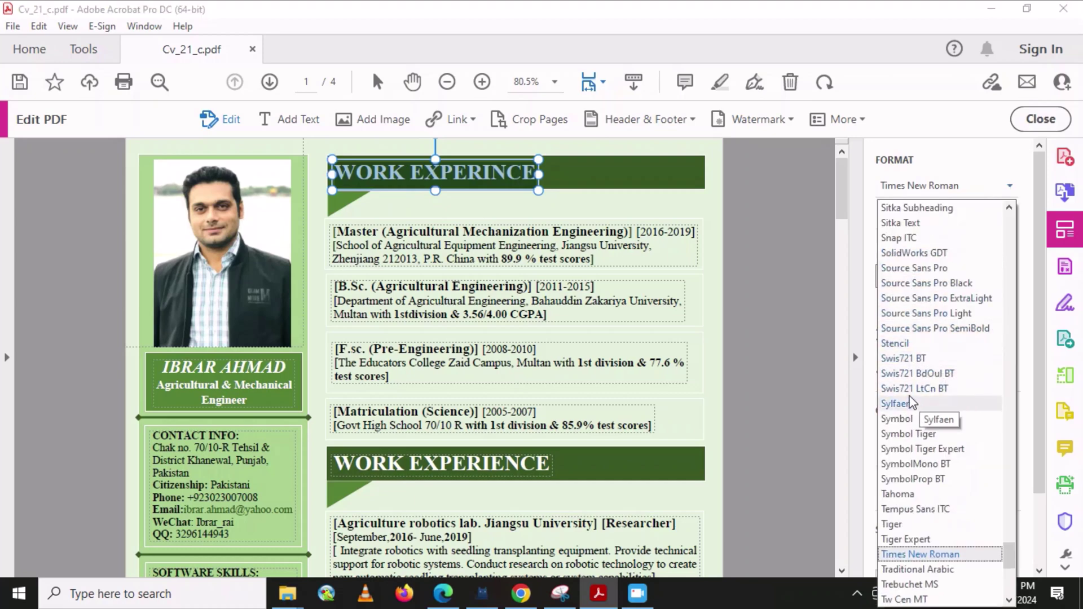
{"action": "left_click", "coordinate": [925, 387]}
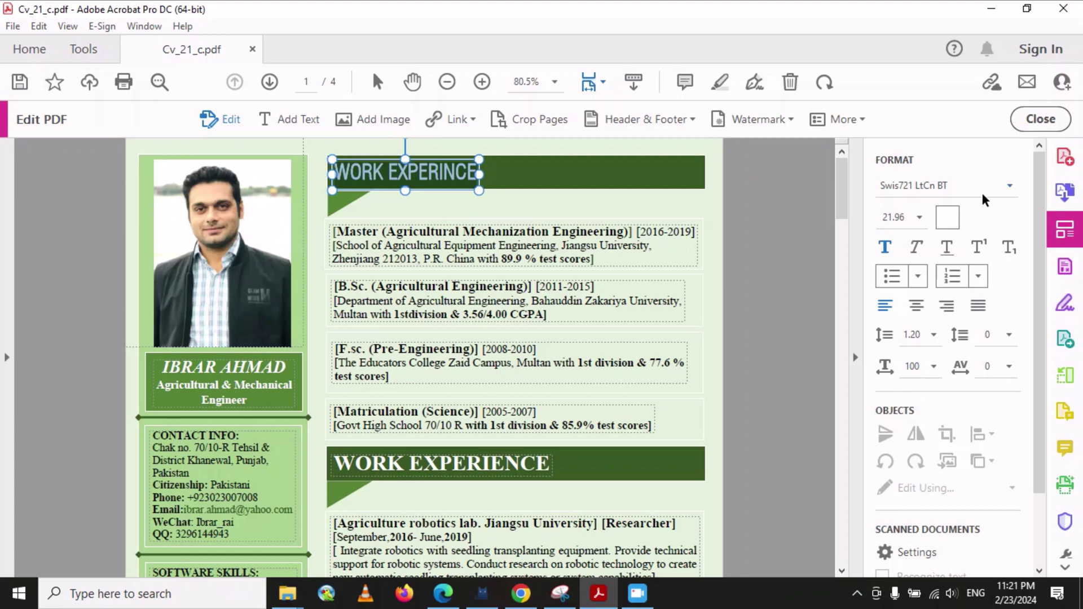
{"action": "left_click", "coordinate": [1009, 186]}
{"action": "scroll", "coordinate": [936, 338], "scroll_direction": "down", "scroll_amount": 15}
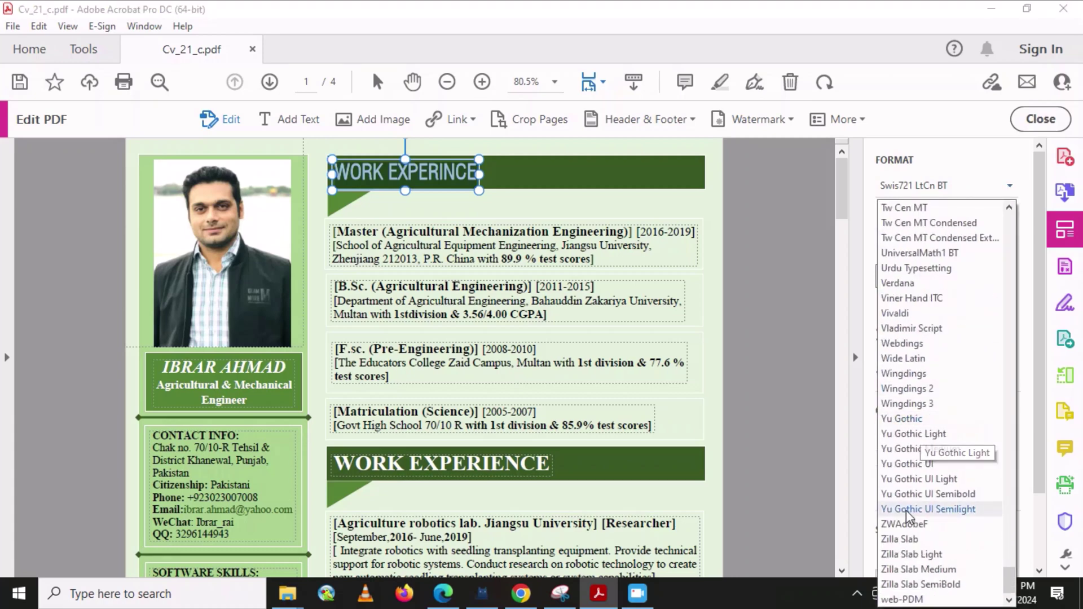
{"action": "scroll", "coordinate": [898, 328], "scroll_direction": "up", "scroll_amount": 15}
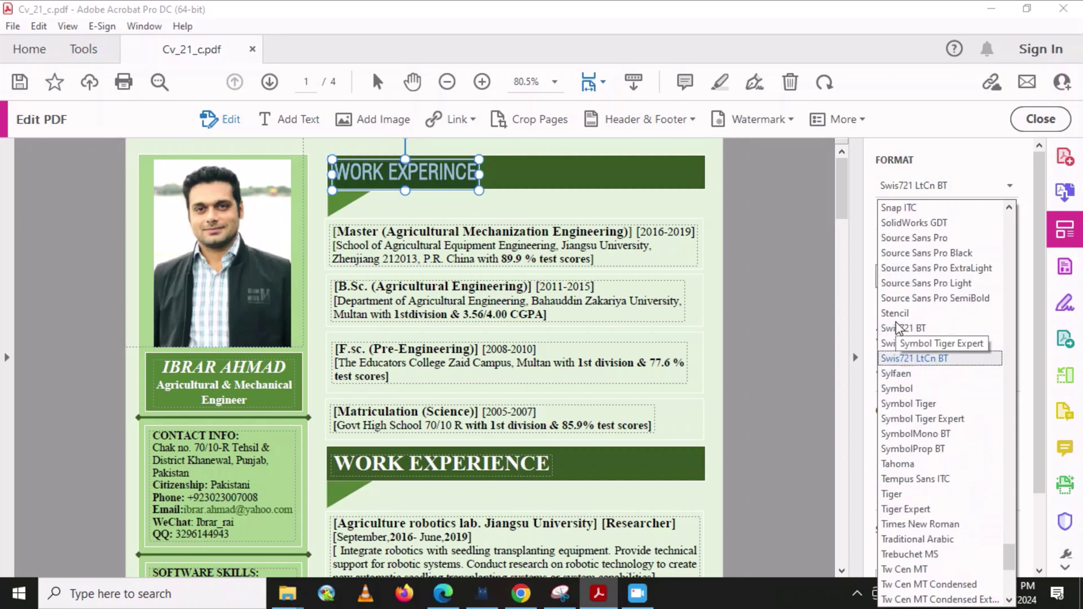
{"action": "scroll", "coordinate": [898, 328], "scroll_direction": "up", "scroll_amount": 20}
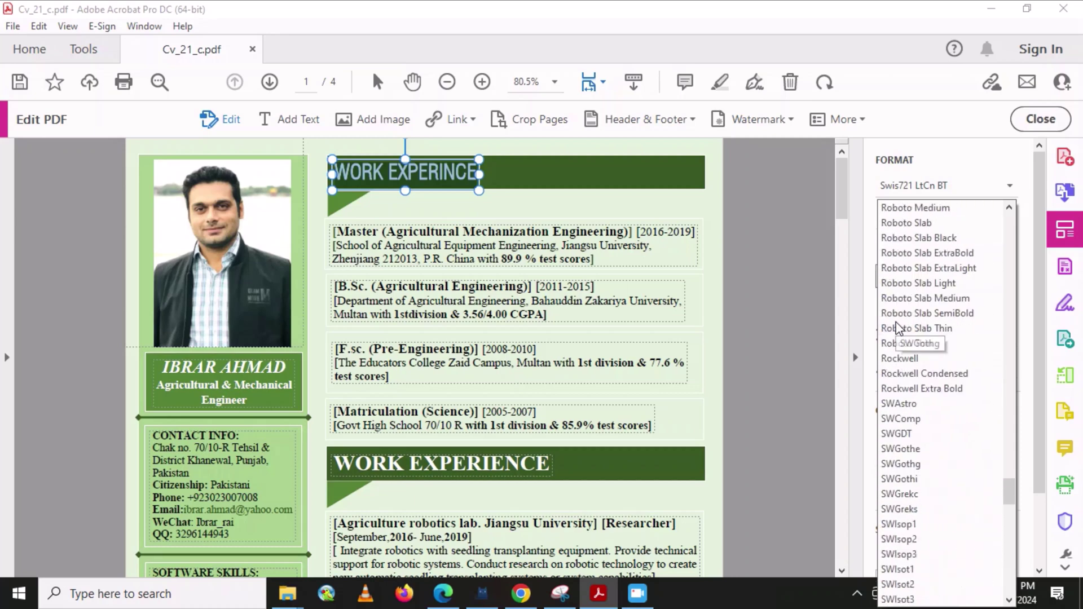
{"action": "scroll", "coordinate": [898, 328], "scroll_direction": "up", "scroll_amount": 20}
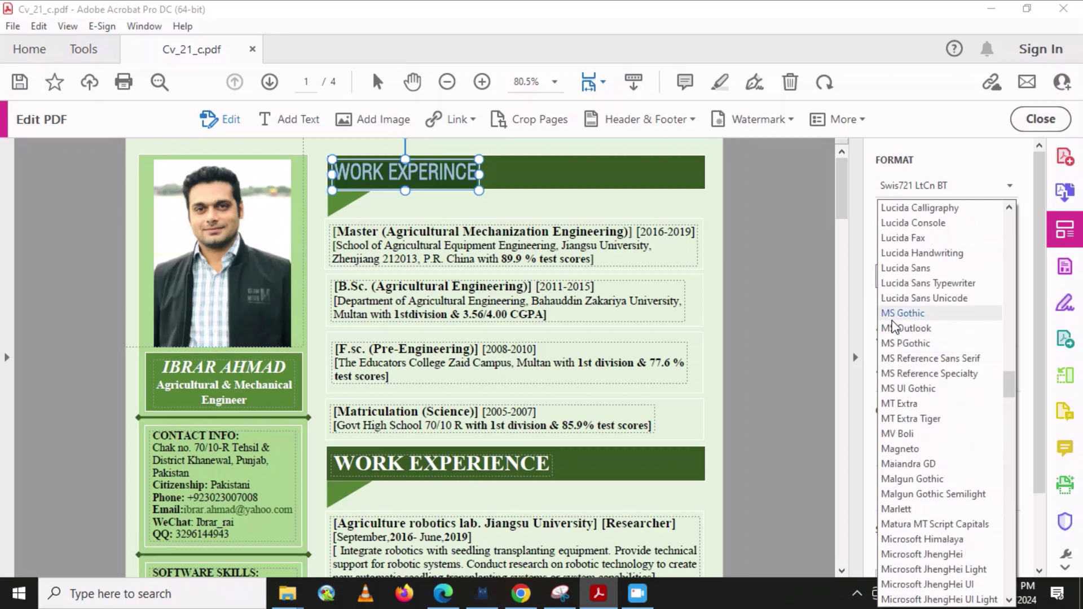
{"action": "scroll", "coordinate": [896, 327], "scroll_direction": "up", "scroll_amount": 20}
{"action": "scroll", "coordinate": [895, 327], "scroll_direction": "up", "scroll_amount": 20}
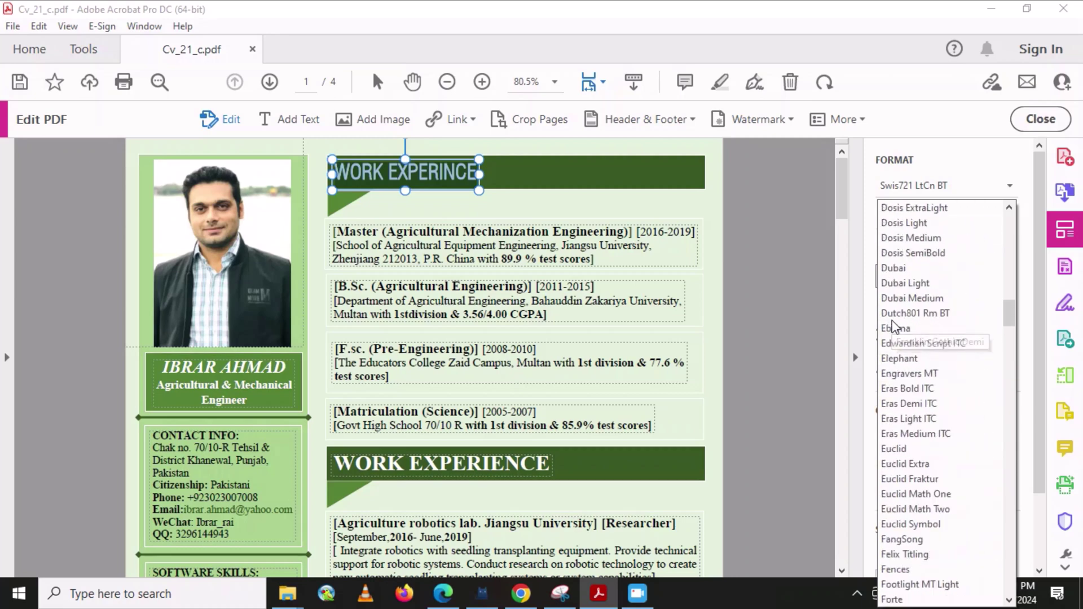
{"action": "left_click", "coordinate": [945, 137]}
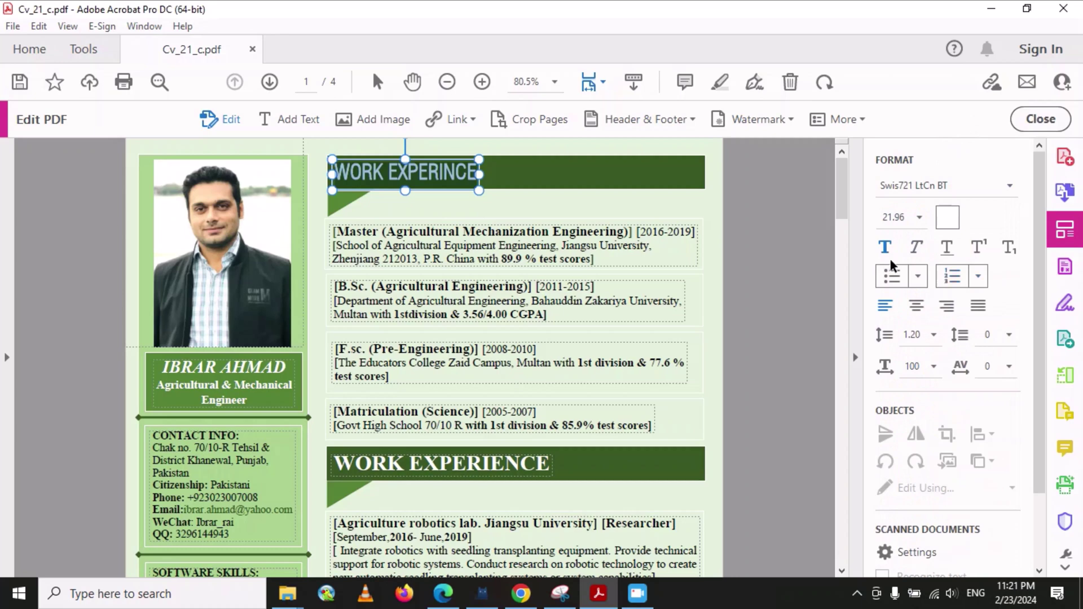
{"action": "left_click", "coordinate": [916, 249]}
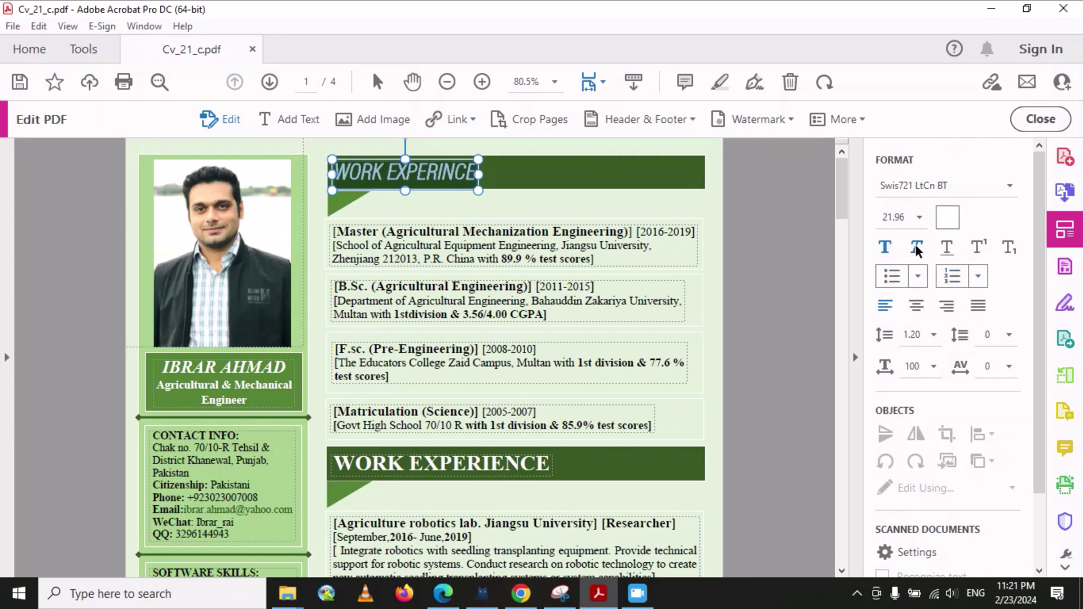
{"action": "left_click", "coordinate": [947, 251]}
{"action": "left_click", "coordinate": [946, 252]}
{"action": "left_click", "coordinate": [916, 250]}
{"action": "left_click", "coordinate": [977, 248]}
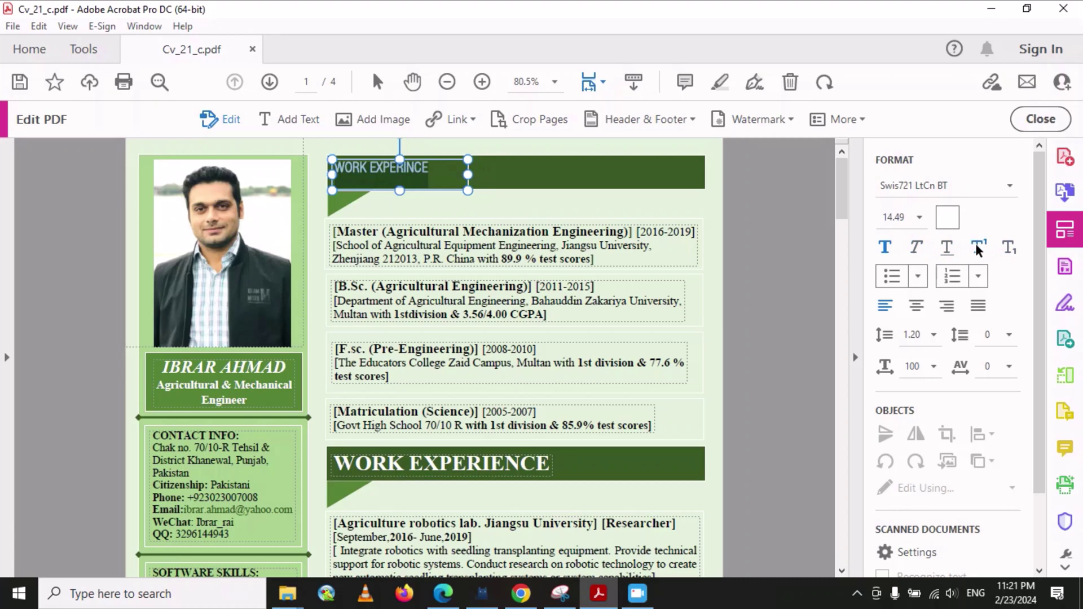
{"action": "left_click", "coordinate": [979, 249]}
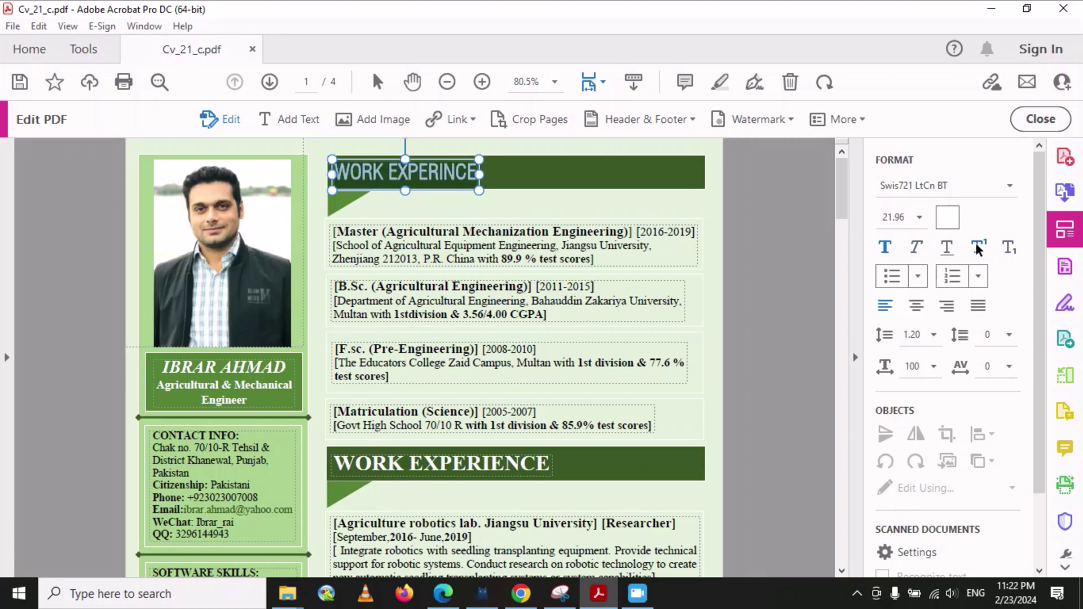
{"action": "left_click", "coordinate": [1009, 248]}
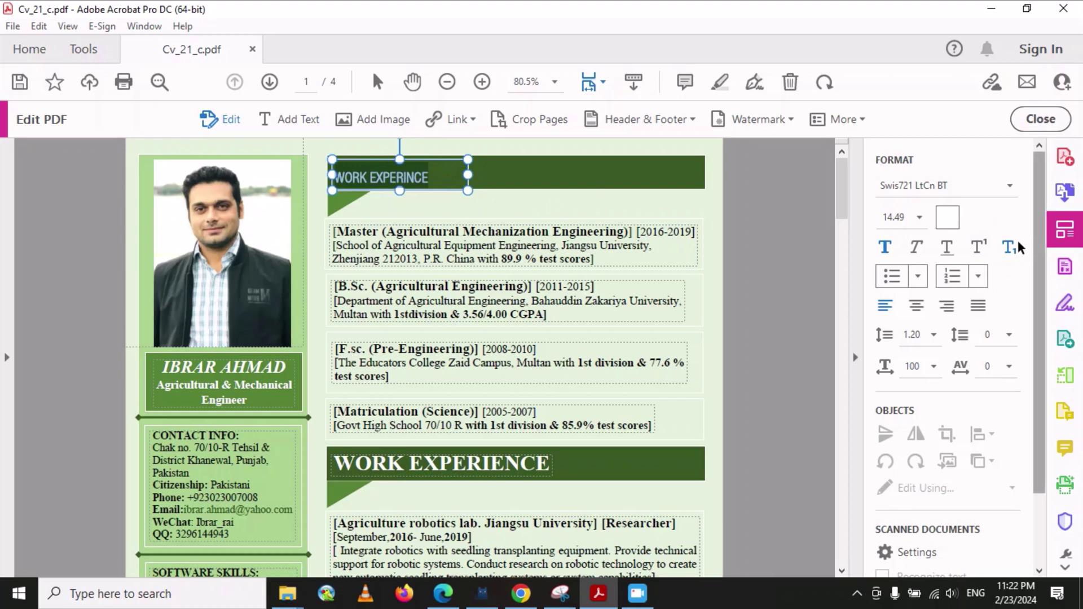
{"action": "left_click", "coordinate": [1007, 248]}
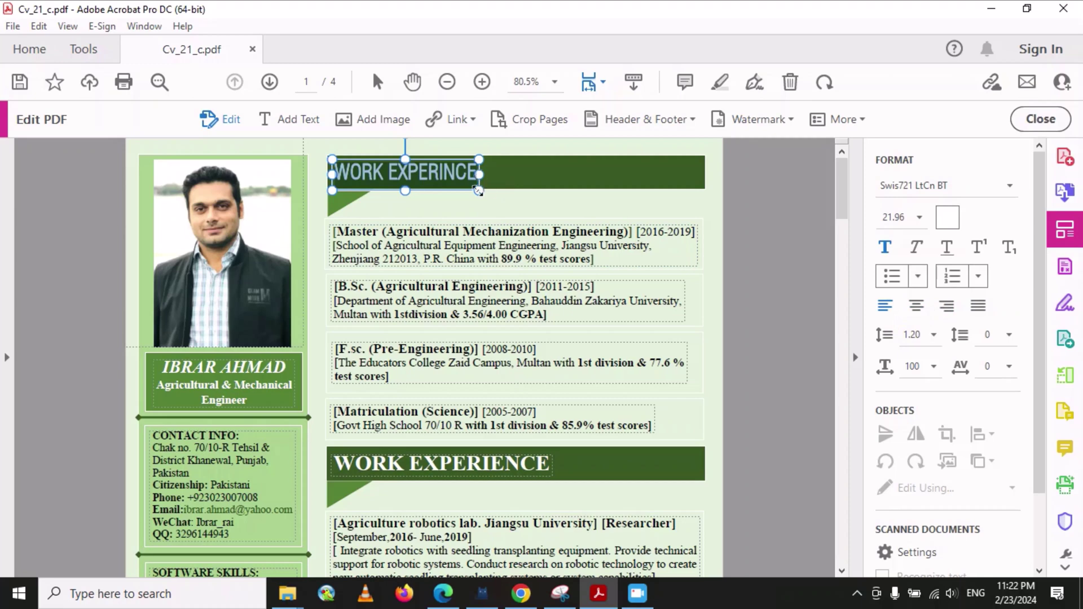
- Stretch the heading box across the green banner and centre-align it, keeping line spacing 1.20
{"action": "left_click_drag", "start_coordinate": [478, 174], "coordinate": [699, 178]}
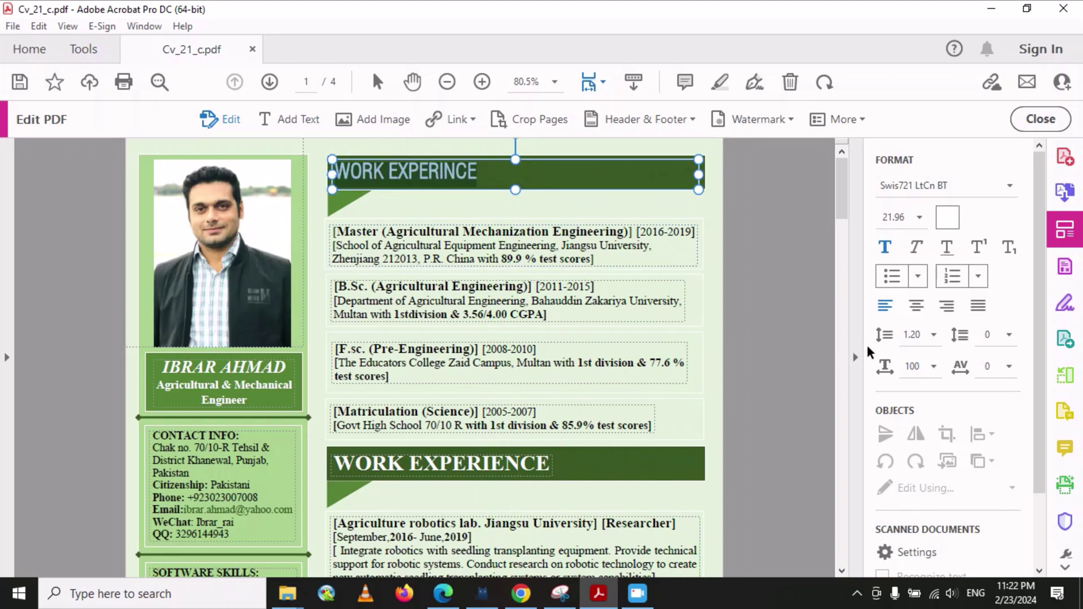
{"action": "left_click", "coordinate": [914, 306]}
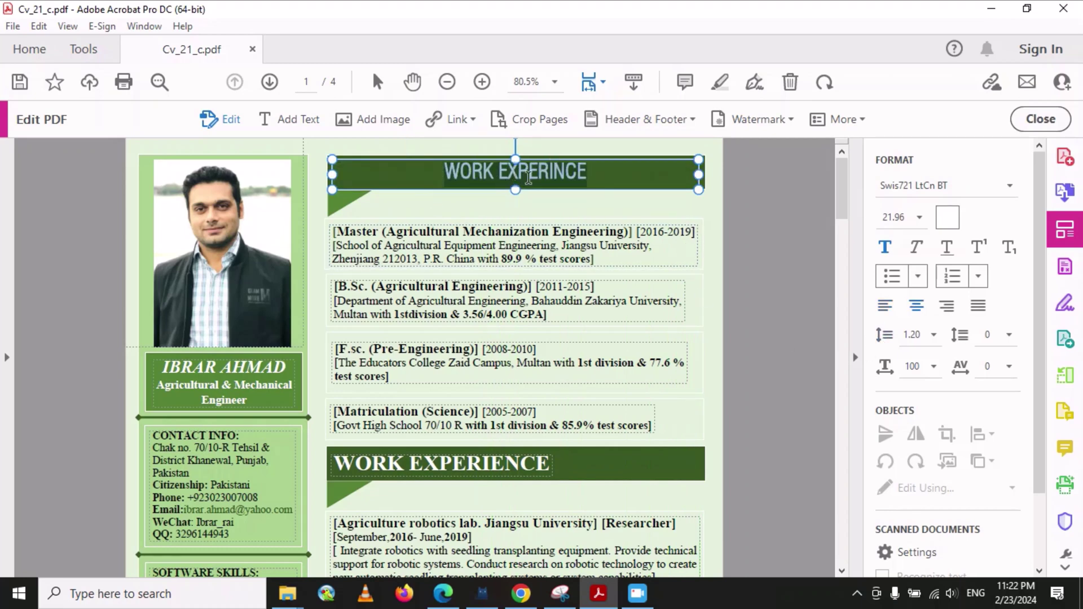
{"action": "left_click", "coordinate": [946, 305]}
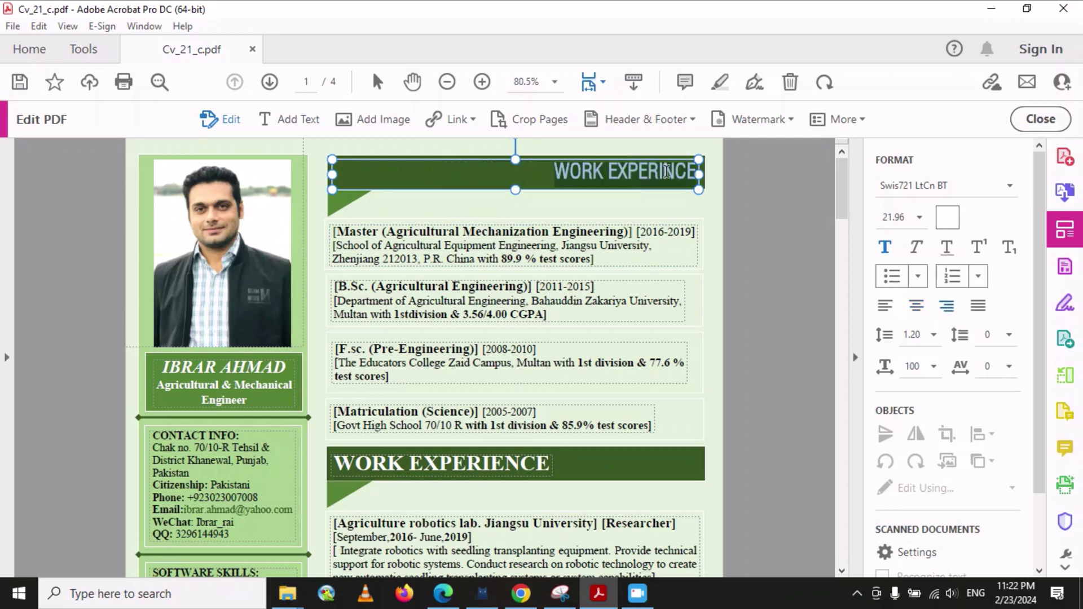
{"action": "left_click", "coordinate": [981, 308]}
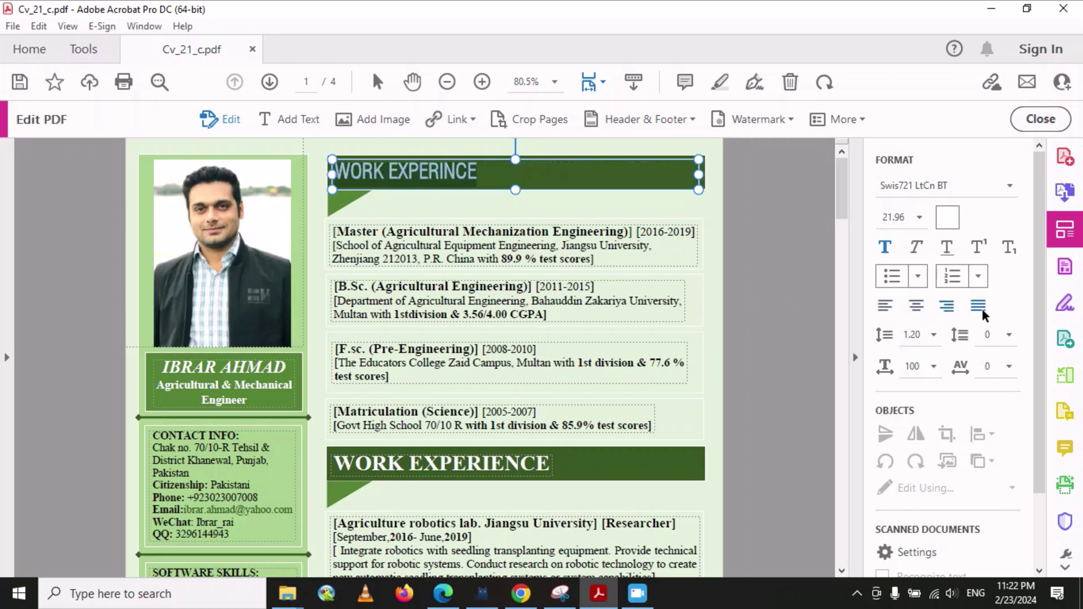
{"action": "left_click", "coordinate": [918, 306]}
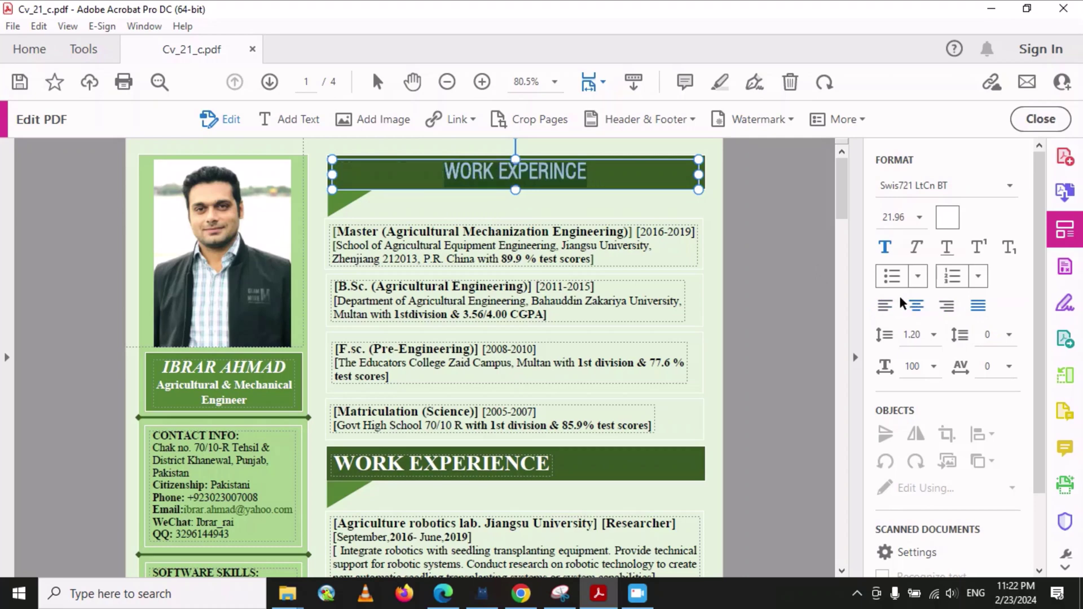
{"action": "left_click", "coordinate": [931, 336]}
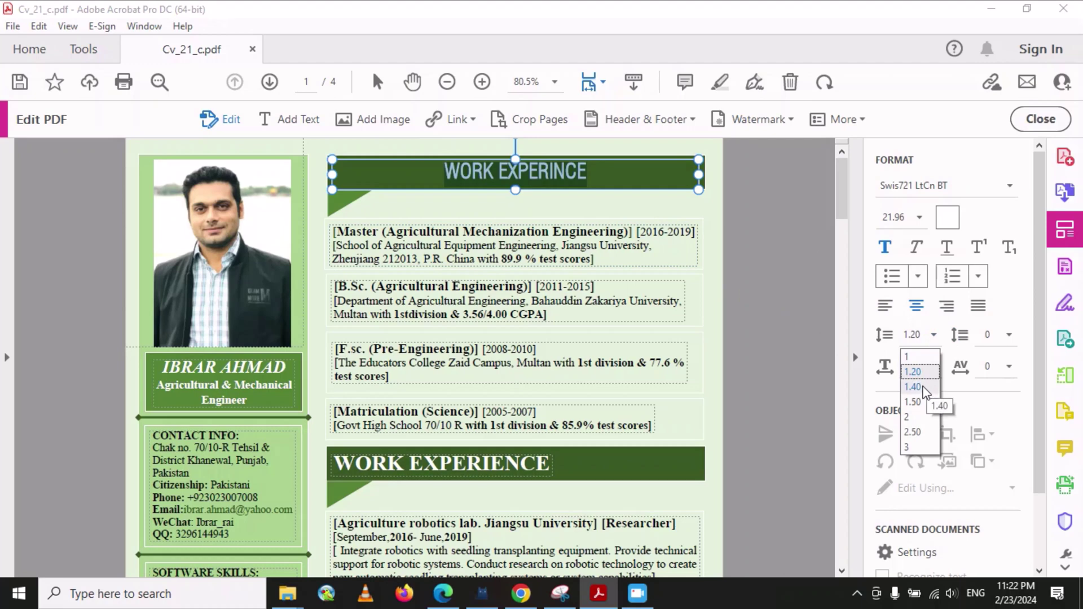
{"action": "left_click", "coordinate": [609, 261]}
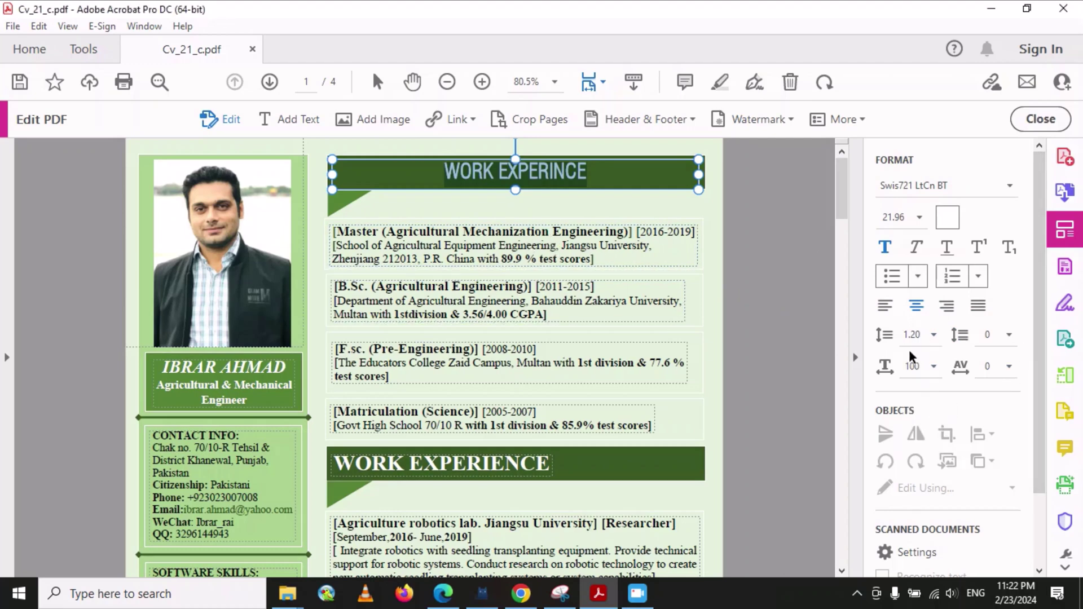
{"action": "scroll", "coordinate": [932, 444], "scroll_direction": "down", "scroll_amount": 2}
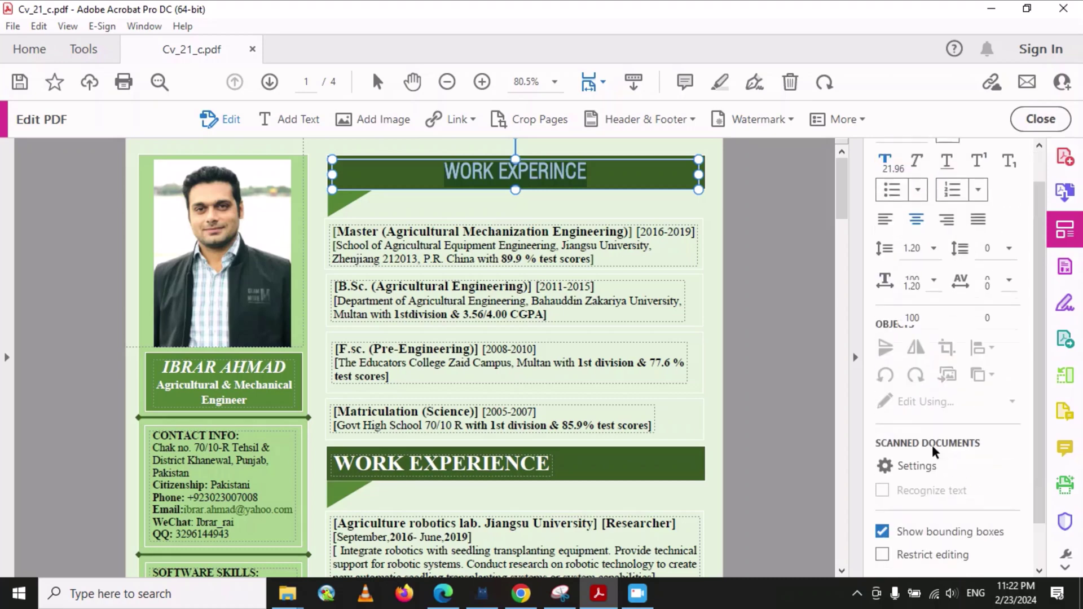
{"action": "scroll", "coordinate": [932, 444], "scroll_direction": "up", "scroll_amount": 1}
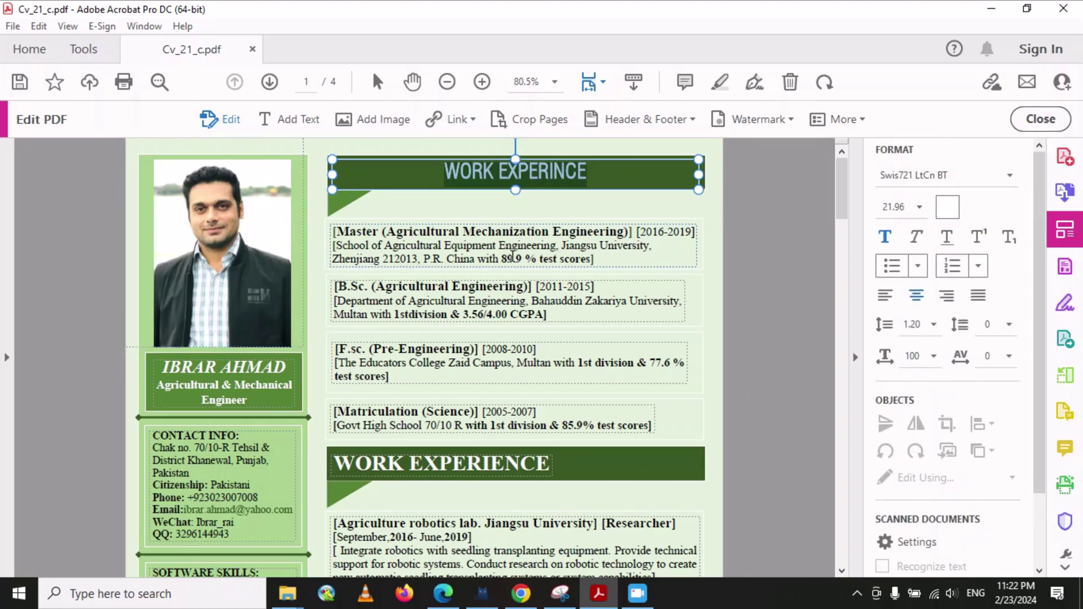
- Try the bullet style options on the Master education entry, then dismiss them
{"action": "left_click", "coordinate": [473, 246]}
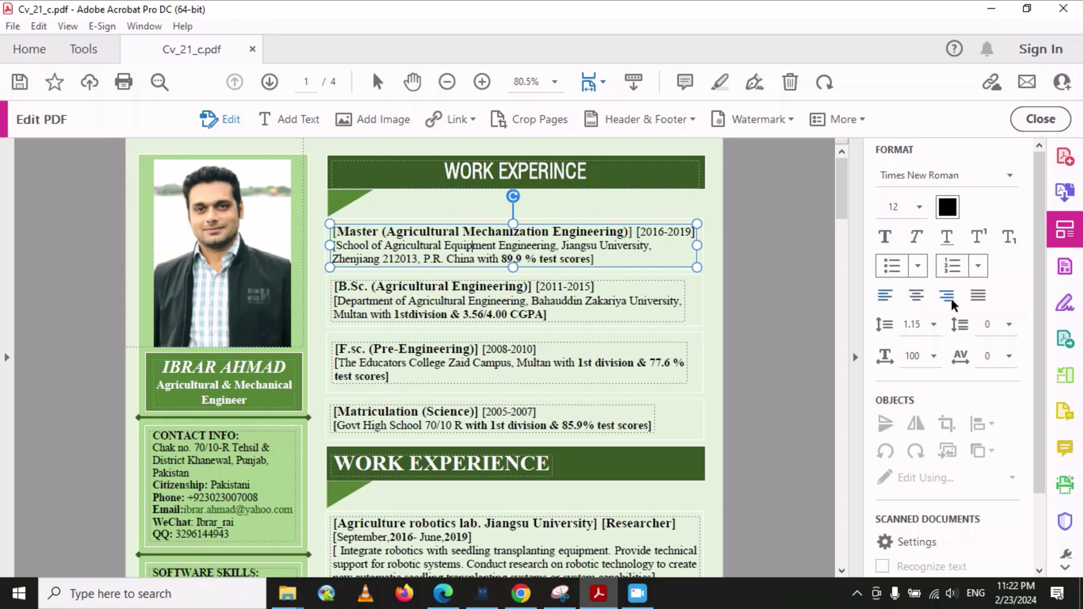
{"action": "left_click", "coordinate": [918, 268]}
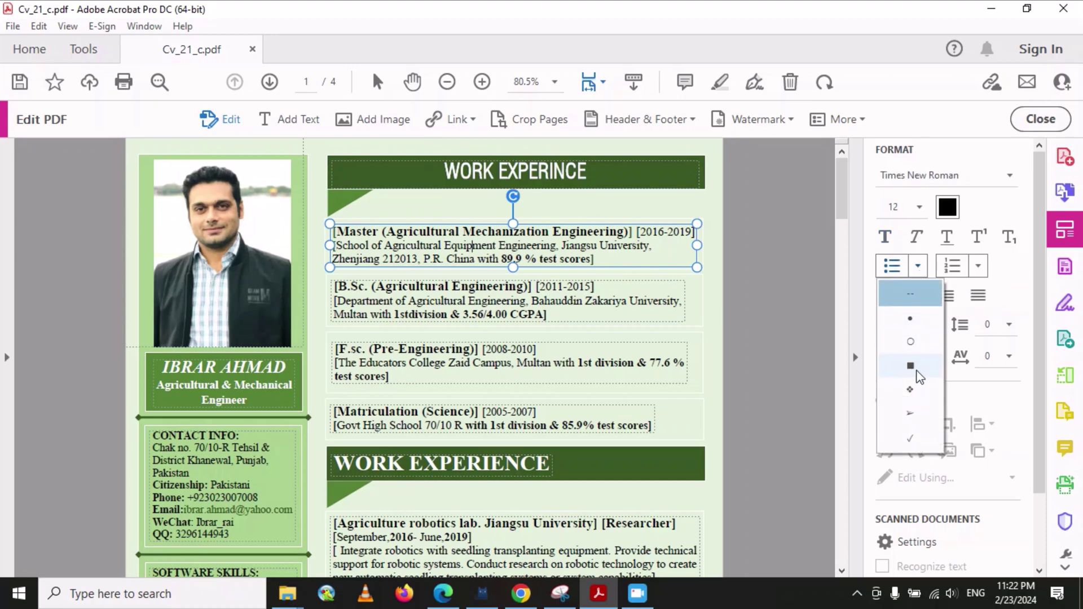
{"action": "left_click", "coordinate": [808, 234]}
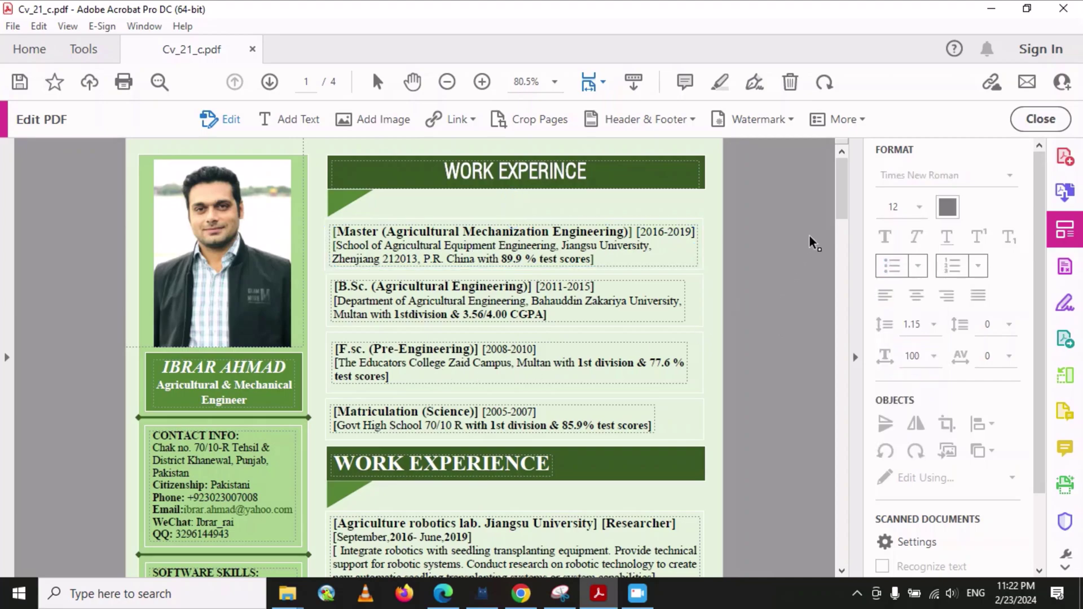
{"action": "left_click_drag", "start_coordinate": [839, 177], "coordinate": [853, 322]}
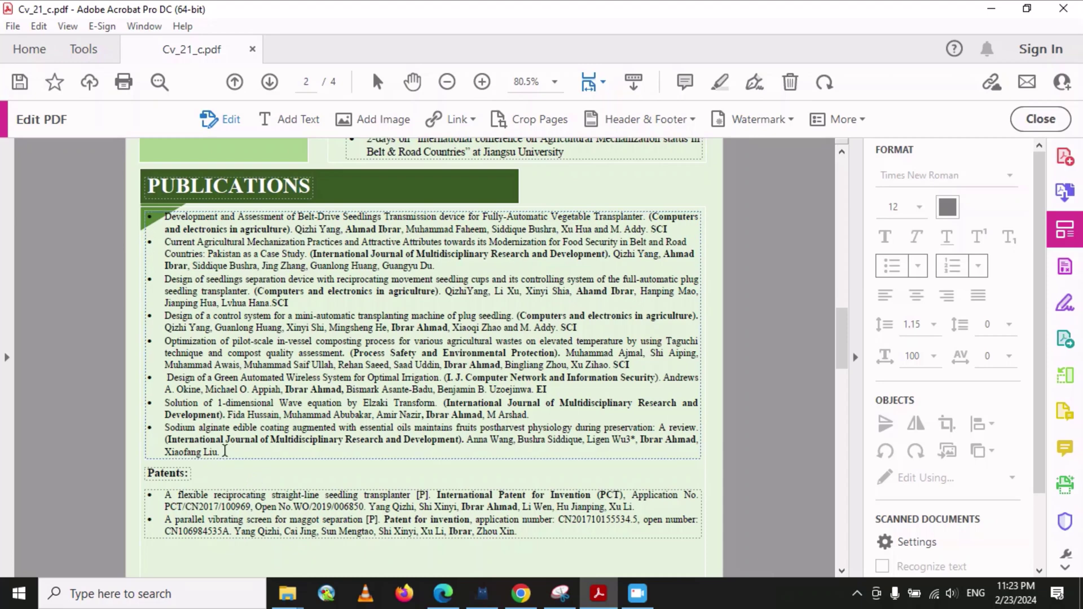
- Select the entire Publications list text on page 2
{"action": "left_click", "coordinate": [155, 300]}
{"action": "key", "text": "ctrl+shift+End"}
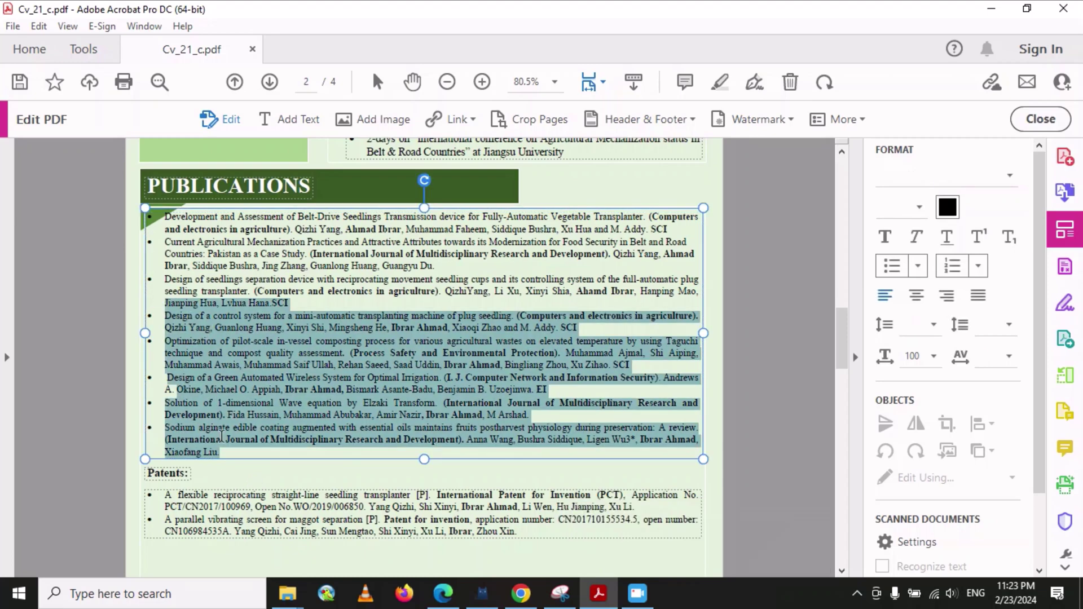
{"action": "left_click", "coordinate": [228, 454]}
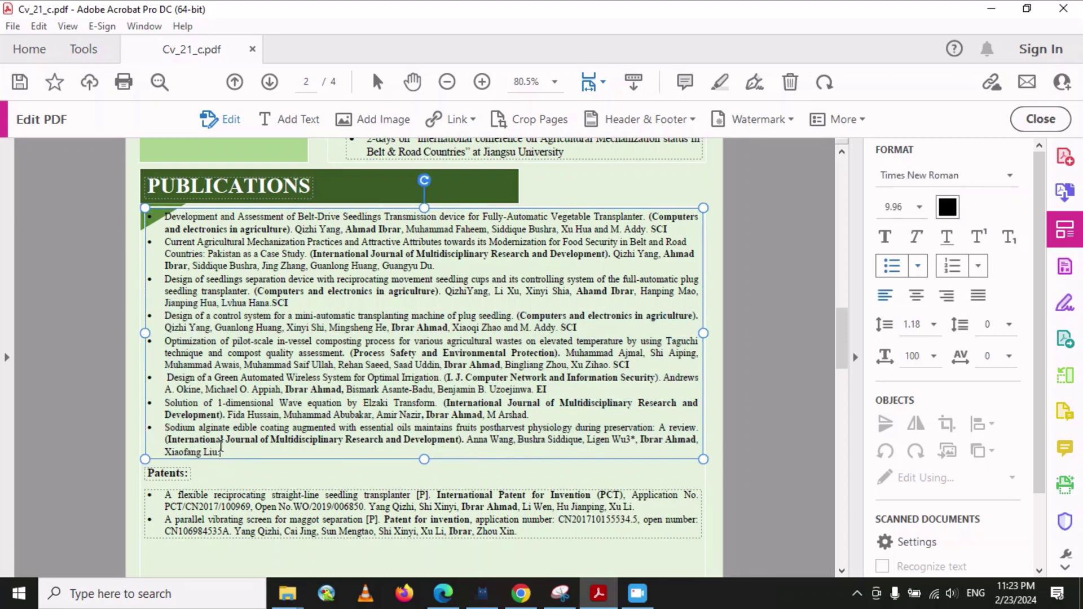
{"action": "key", "text": "ctrl+shift+Home"}
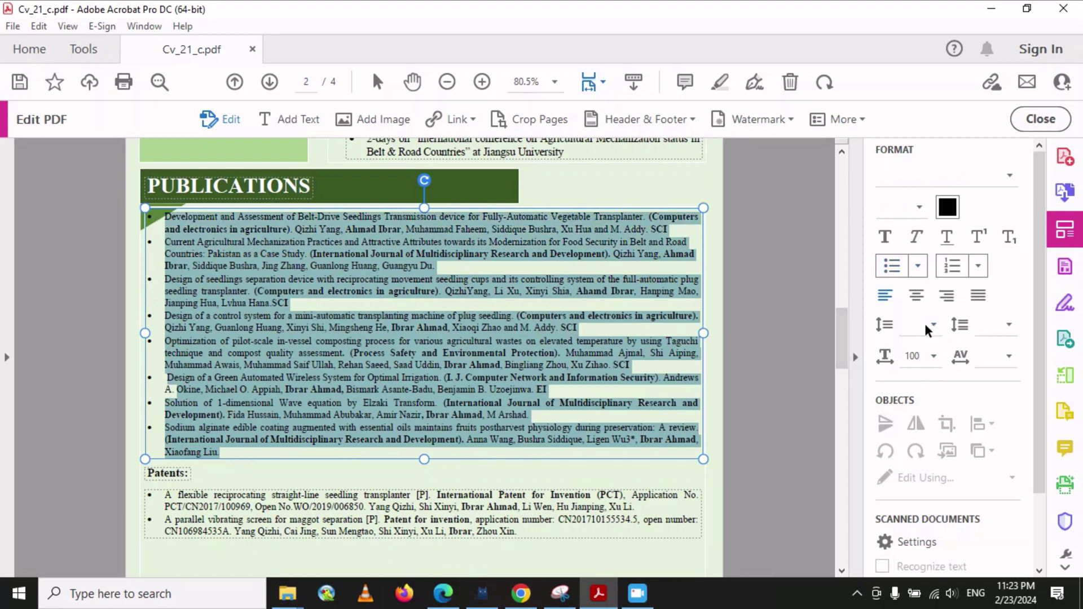
{"action": "scroll", "coordinate": [949, 391], "scroll_direction": "down", "scroll_amount": 2}
{"action": "scroll", "coordinate": [949, 391], "scroll_direction": "up", "scroll_amount": 1}
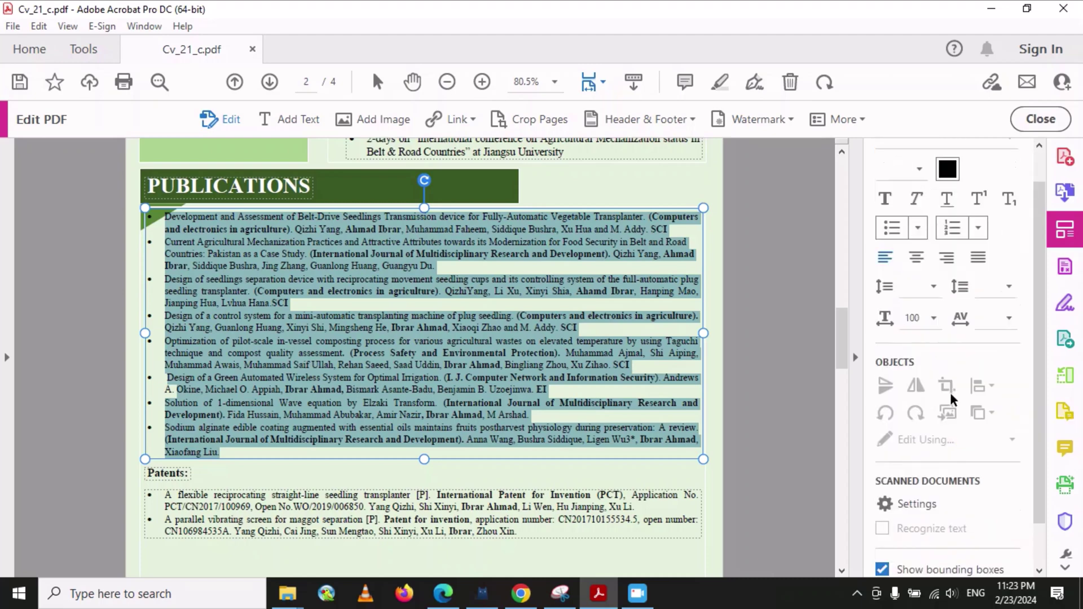
- Number the Publications items 1. to 8., then switch them to diamond bullets
{"action": "left_click", "coordinate": [979, 225]}
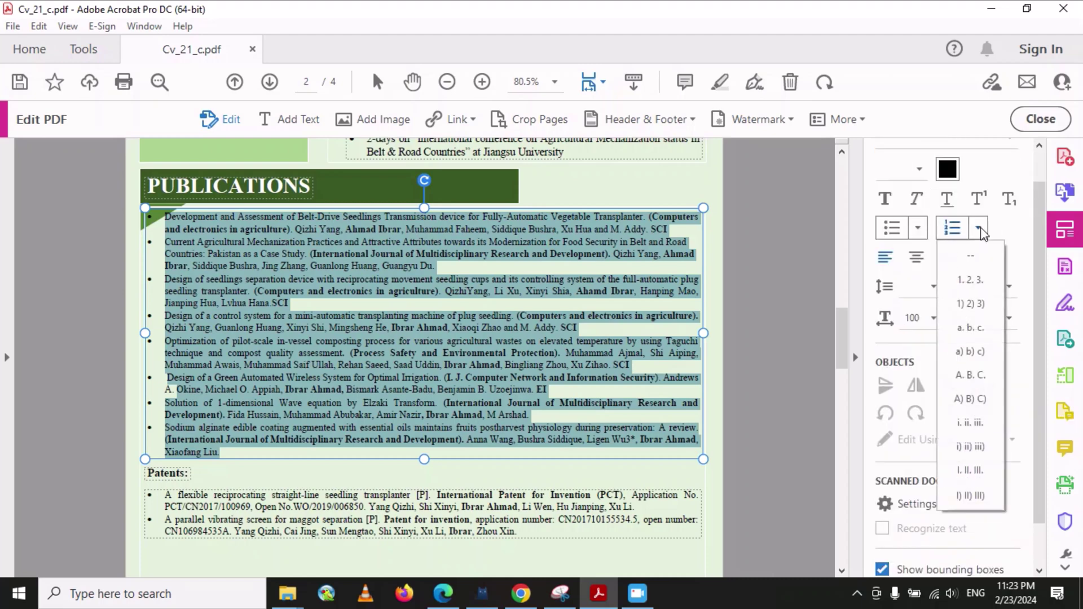
{"action": "left_click", "coordinate": [977, 276]}
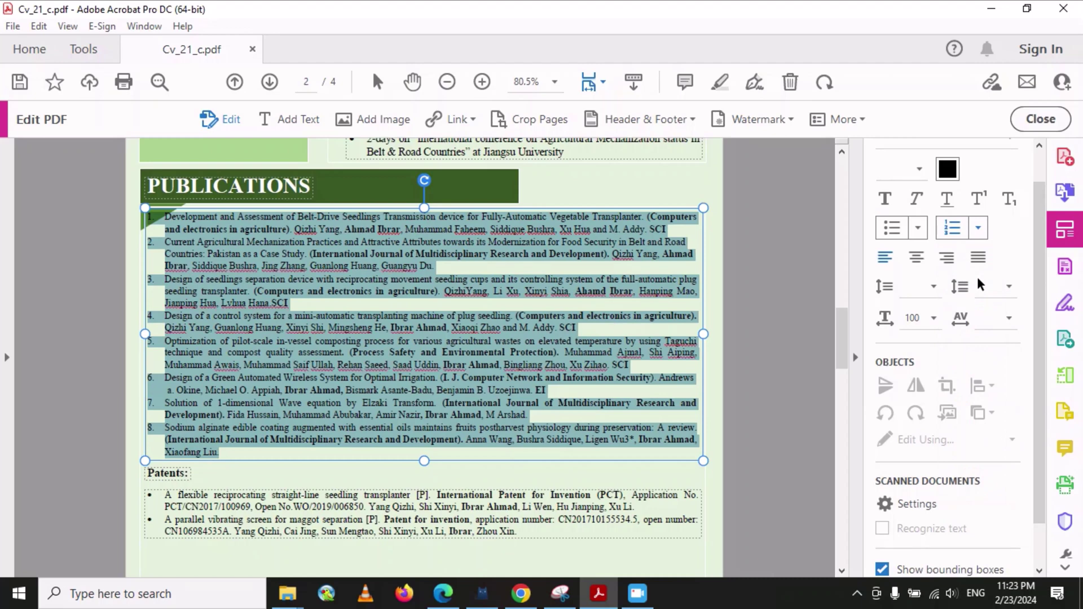
{"action": "left_click", "coordinate": [917, 228]}
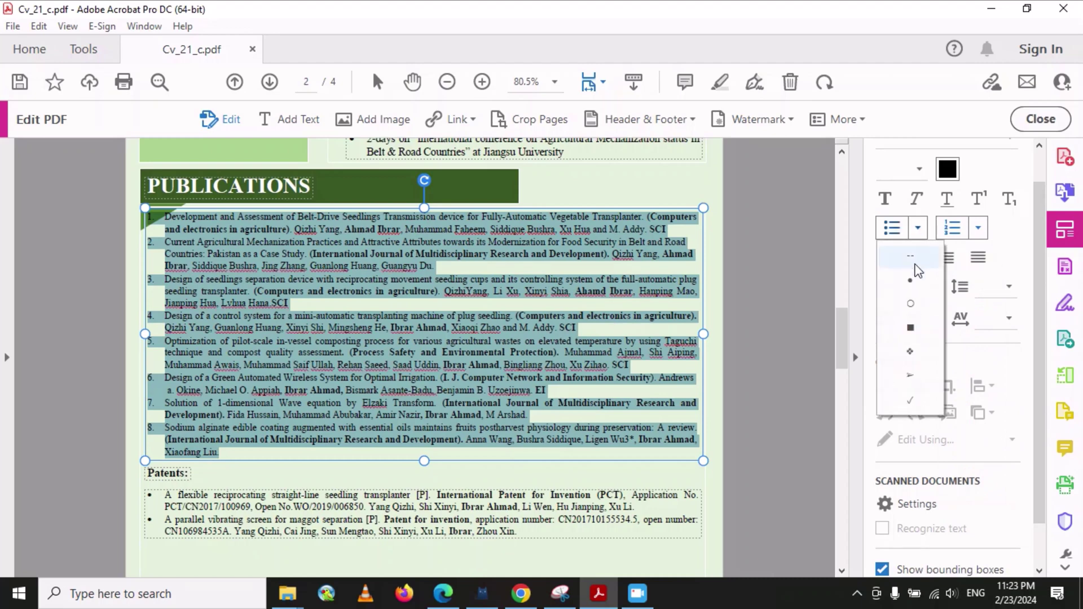
{"action": "left_click", "coordinate": [910, 353]}
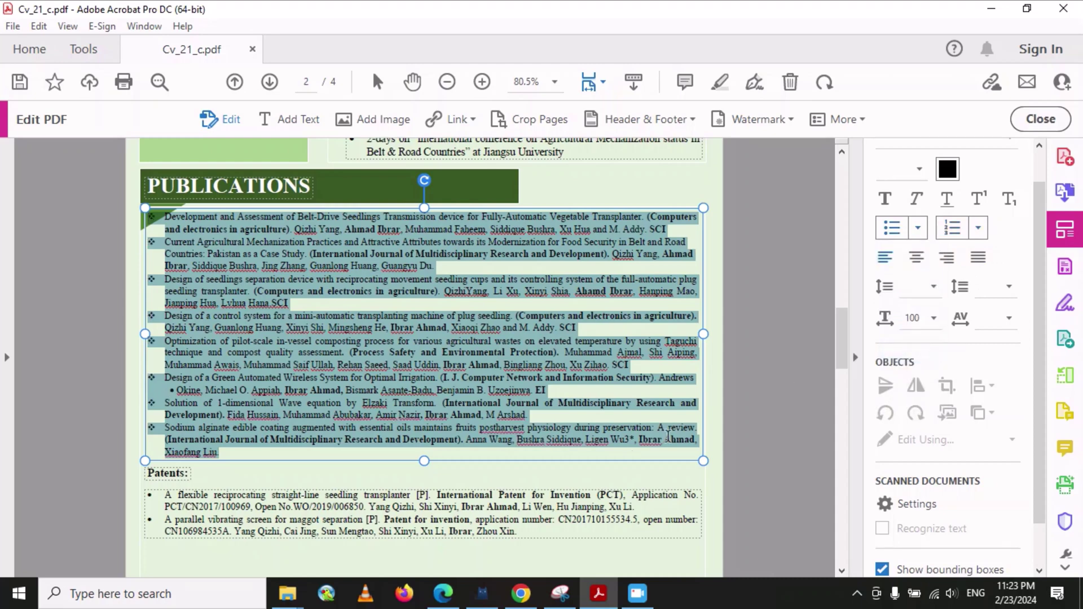
{"action": "left_click", "coordinate": [601, 476]}
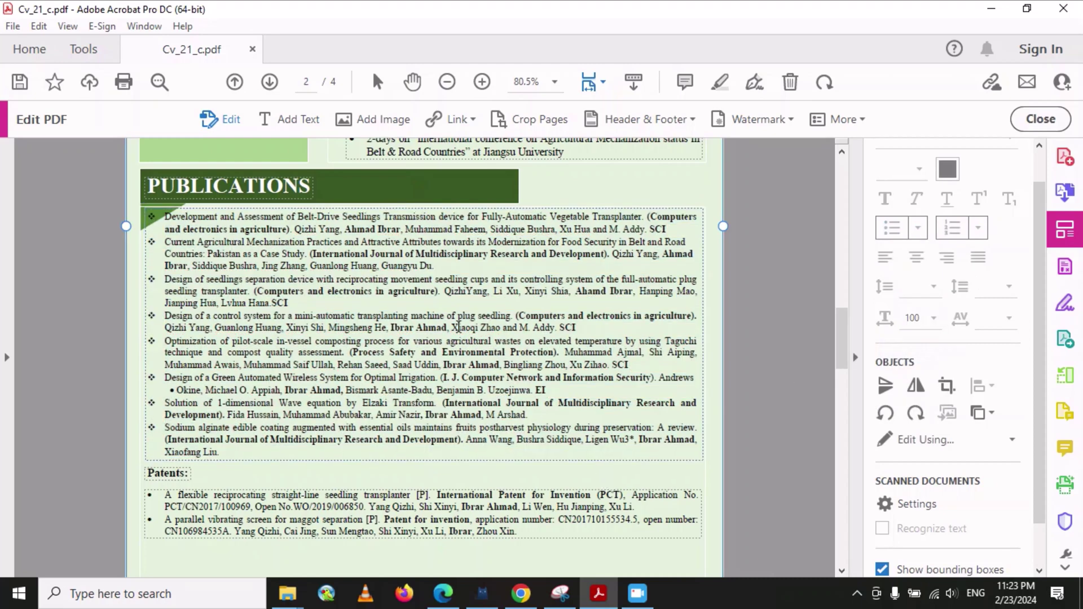
- Drag the Matriculation, F.sc, empty, and B.Sc./Master text boxes lower on page 1
{"action": "scroll", "coordinate": [461, 322], "scroll_direction": "up", "scroll_amount": 15}
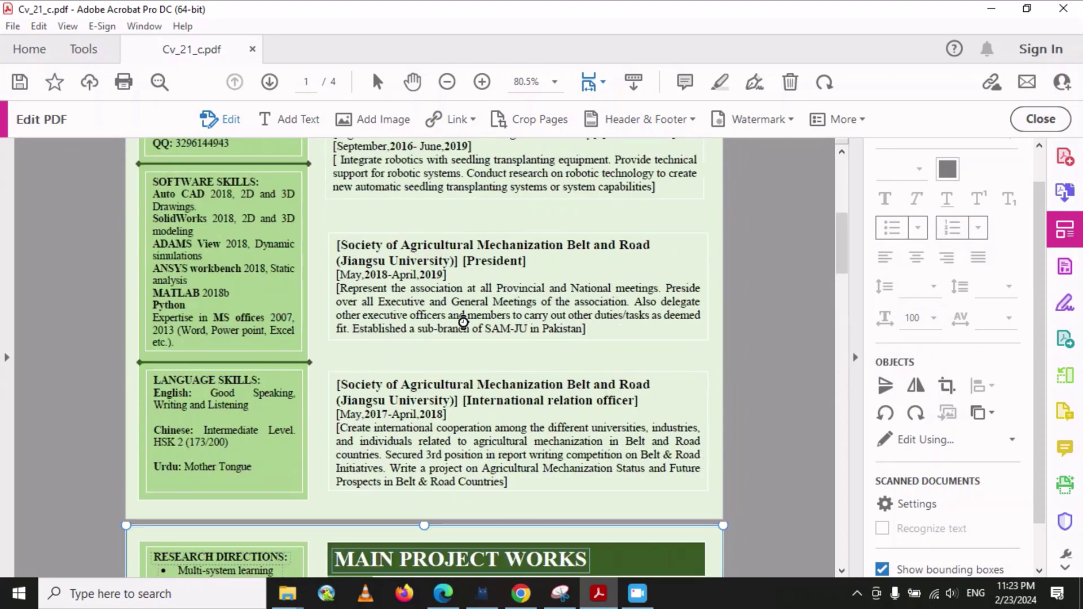
{"action": "scroll", "coordinate": [463, 326], "scroll_direction": "up", "scroll_amount": 10}
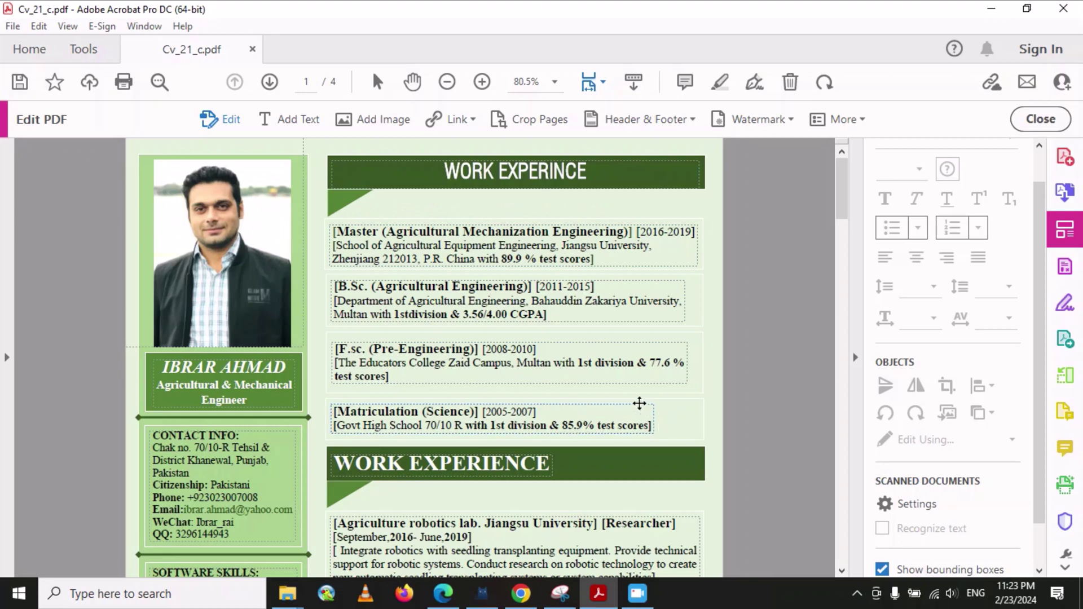
{"action": "left_click_drag", "start_coordinate": [634, 404], "coordinate": [637, 411]}
{"action": "left_click_drag", "start_coordinate": [578, 385], "coordinate": [577, 407]}
{"action": "left_click_drag", "start_coordinate": [589, 320], "coordinate": [590, 357]}
{"action": "left_click_drag", "start_coordinate": [613, 265], "coordinate": [365, 277]}
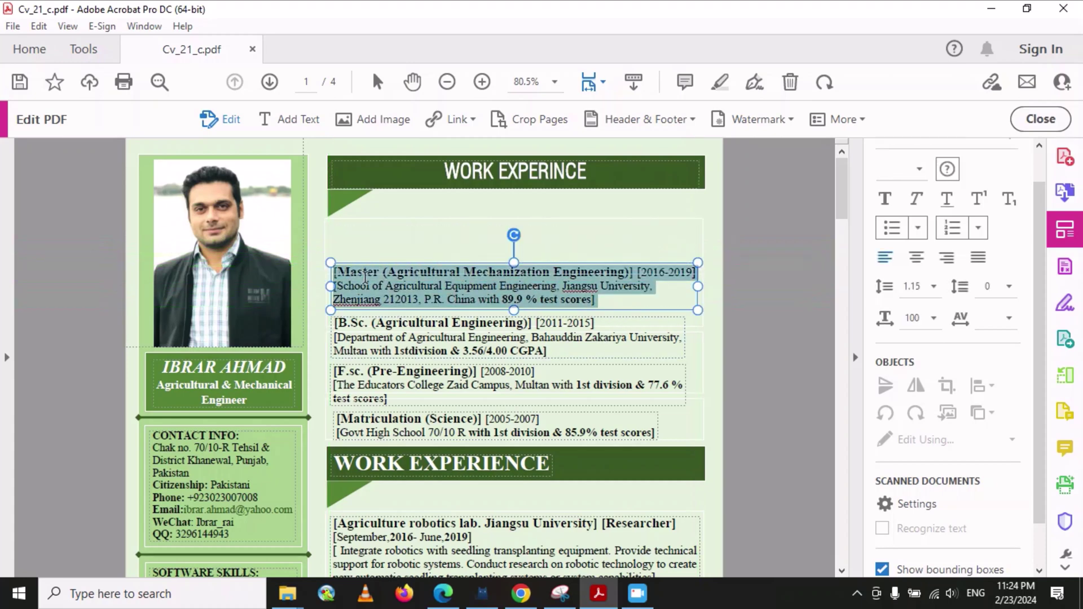
- Copy the Master entry from its right-click menu
{"action": "right_click", "coordinate": [365, 278]}
{"action": "left_click", "coordinate": [411, 320]}
{"action": "left_click", "coordinate": [359, 226]}
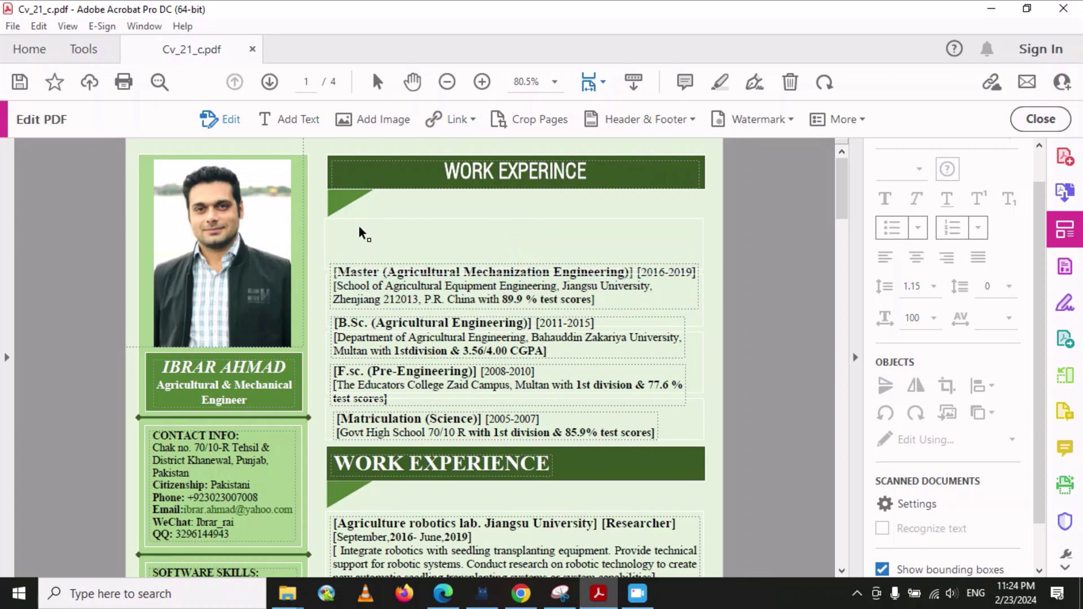
{"action": "right_click", "coordinate": [360, 226]}
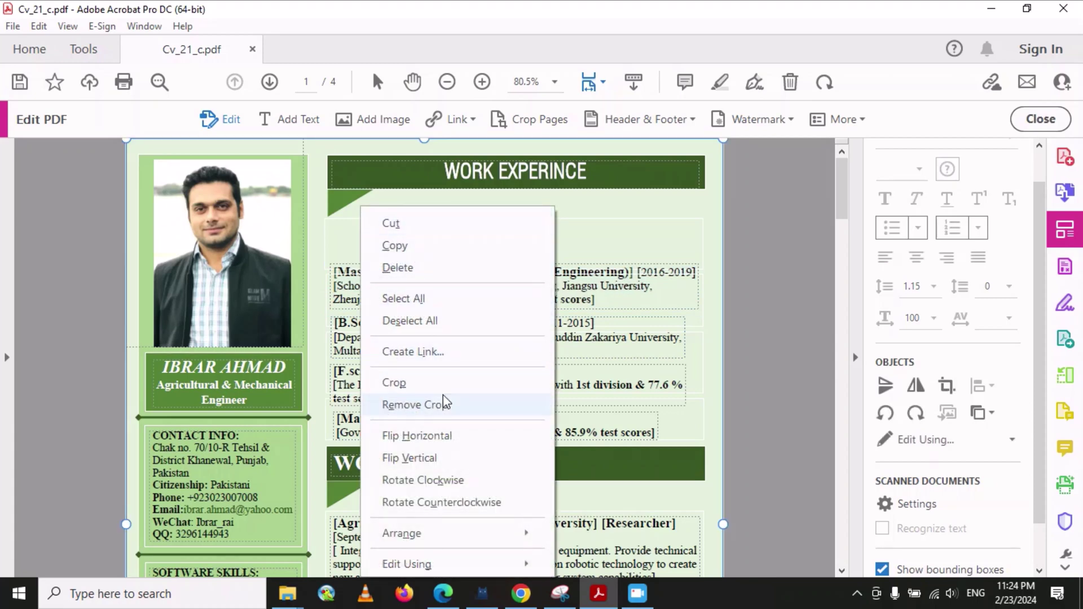
{"action": "left_click", "coordinate": [621, 205]}
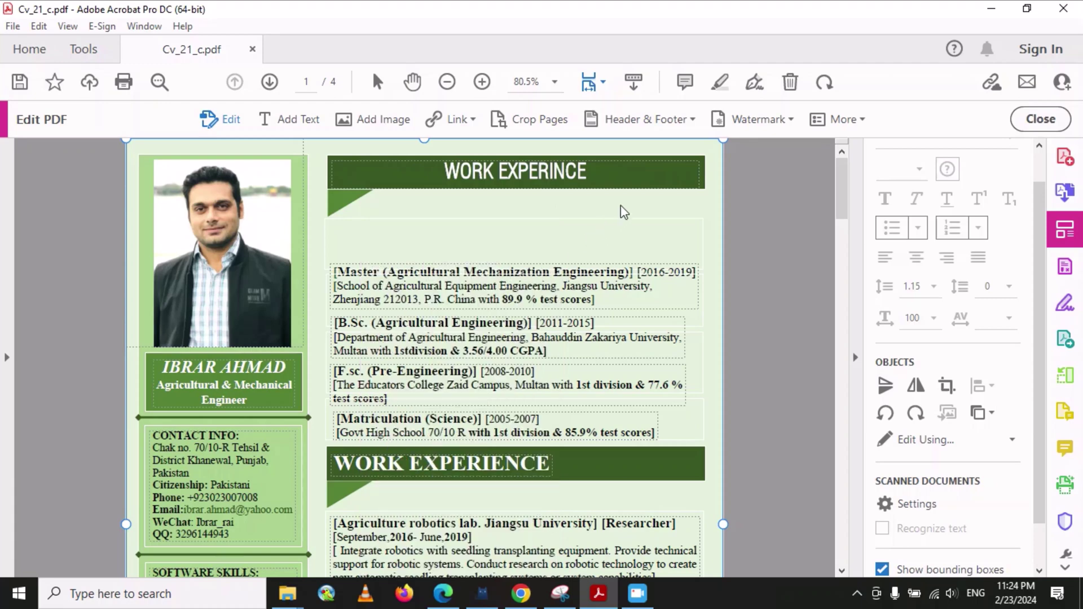
- Select all of the Master entry's text and copy it again
{"action": "left_click", "coordinate": [660, 261]}
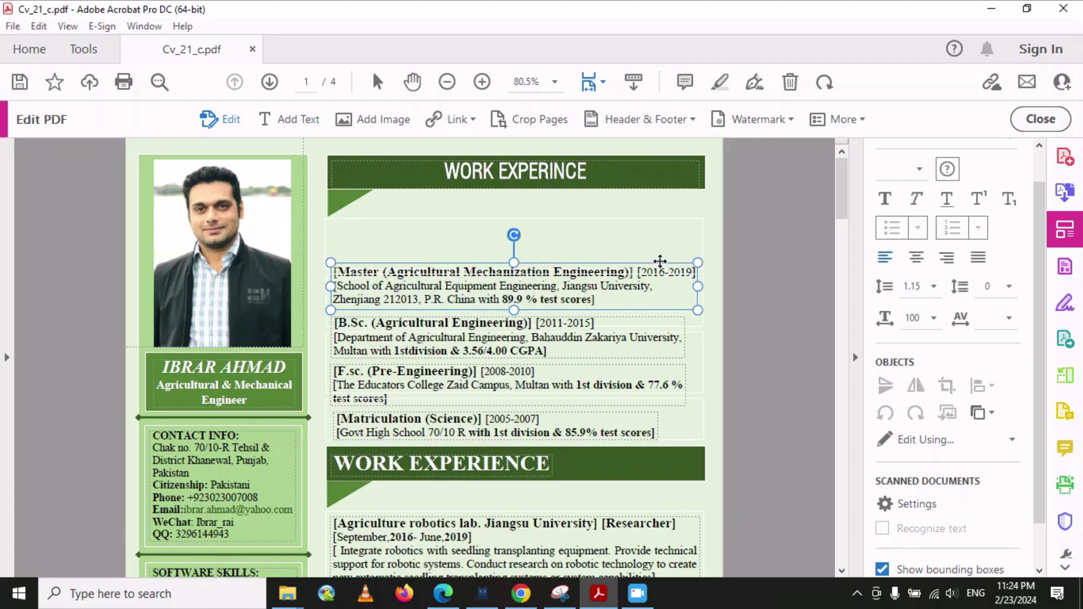
{"action": "key", "text": "ctrl+d"}
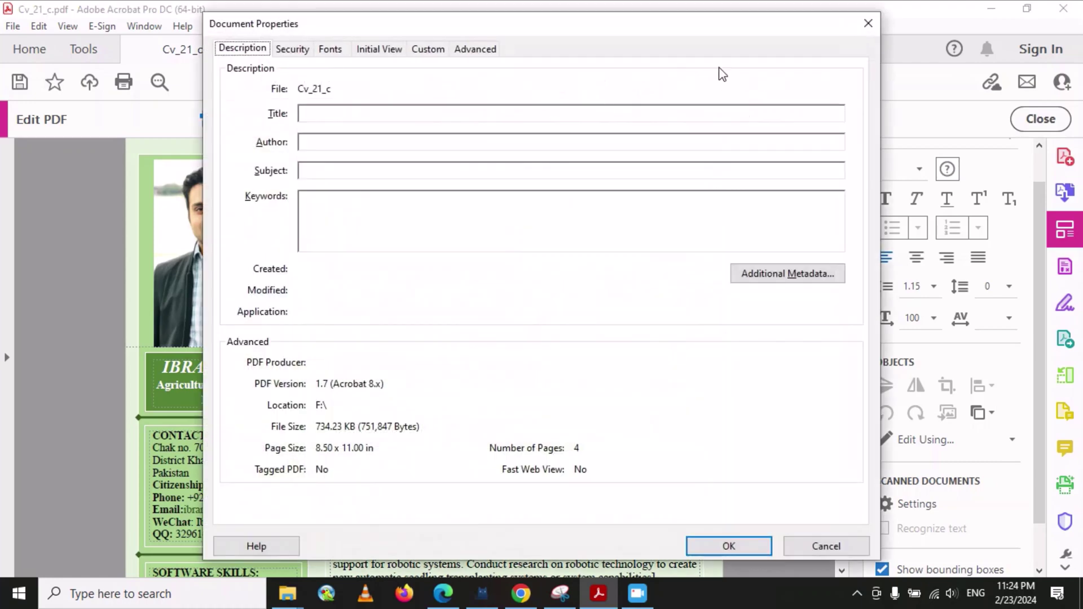
{"action": "left_click", "coordinate": [859, 27]}
{"action": "key", "text": "Down"}
{"action": "key", "text": "End"}
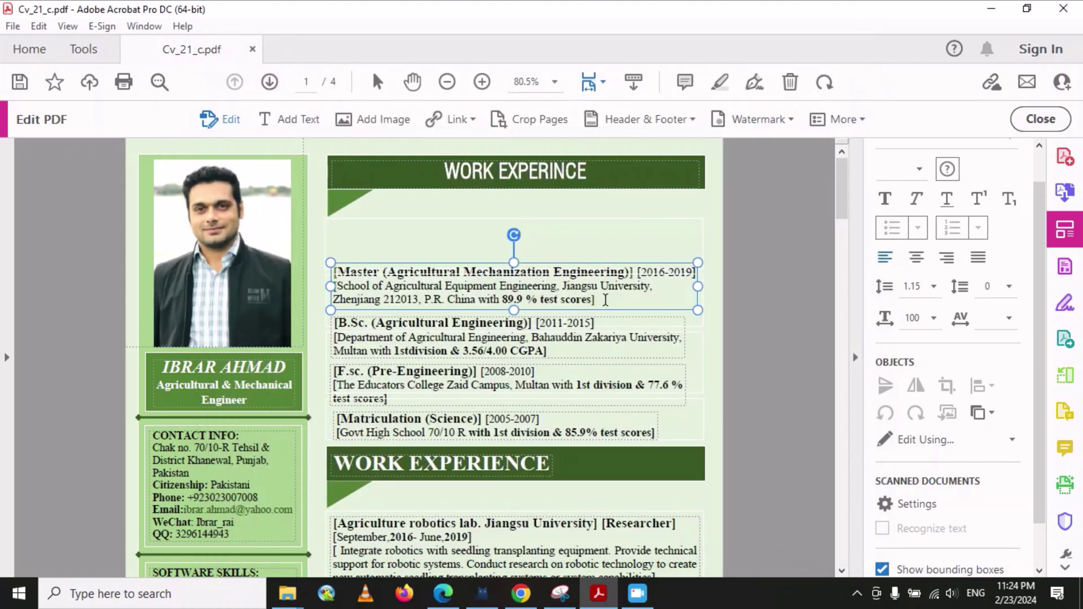
{"action": "key", "text": "ctrl+shift+Left"}
{"action": "key", "text": "ctrl+shift+Left"}
{"action": "left_click", "coordinate": [332, 274], "text": "shift"}
{"action": "right_click", "coordinate": [368, 276]}
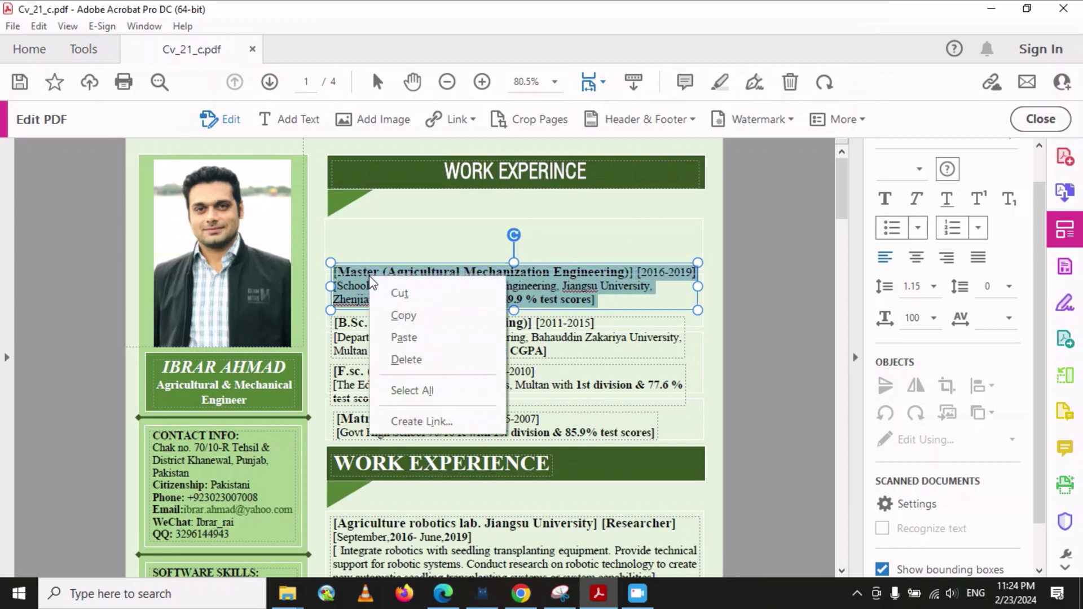
{"action": "left_click", "coordinate": [402, 315]}
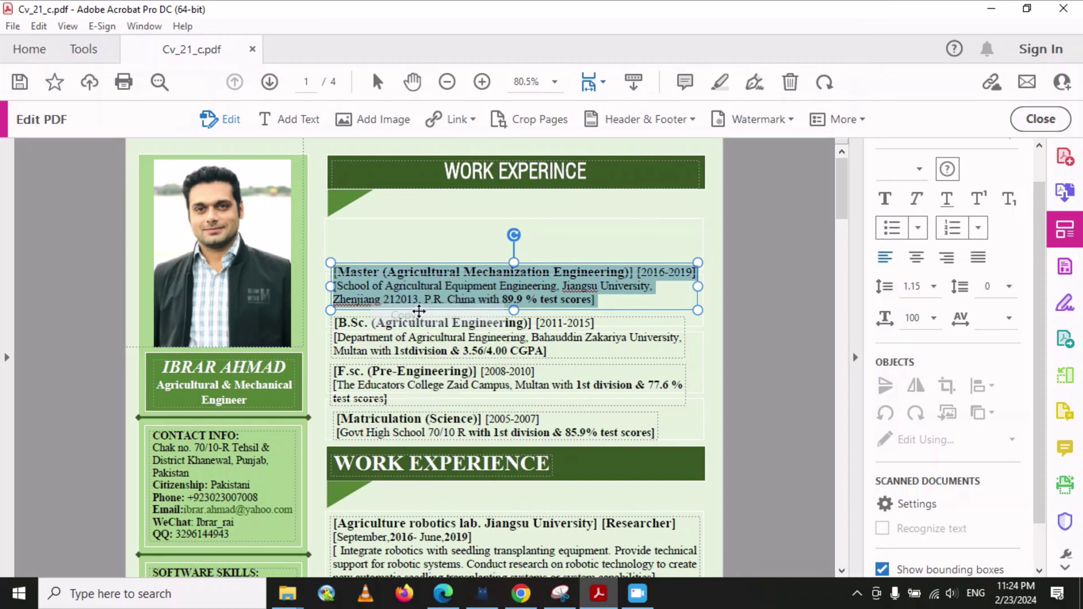
- Reselect the Master entry as a whole object and bring up its copy and paste menu
{"action": "right_click", "coordinate": [387, 229]}
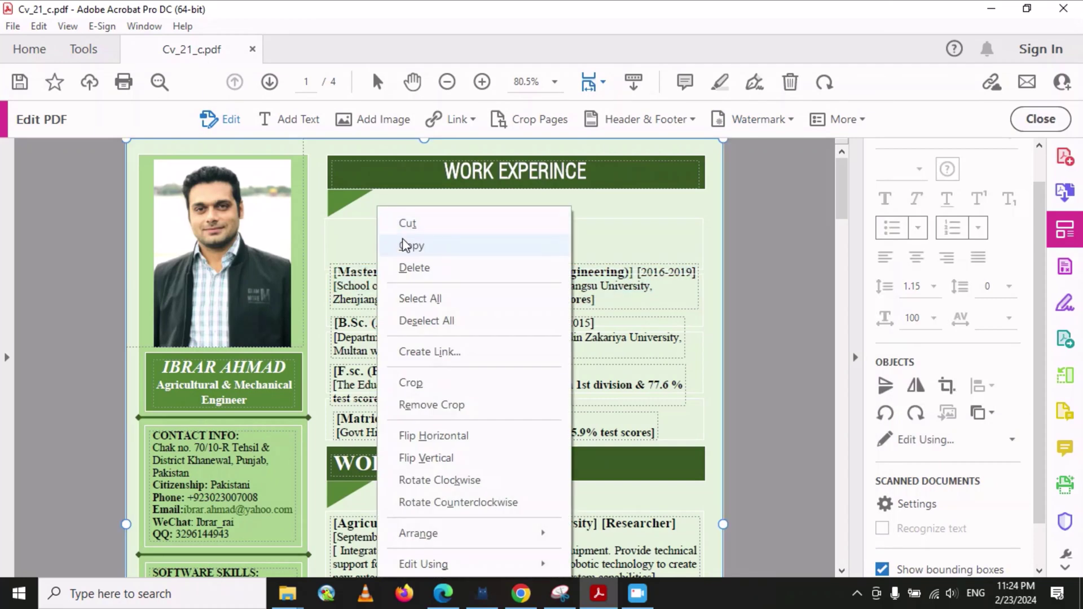
{"action": "left_click", "coordinate": [375, 227]}
{"action": "right_click", "coordinate": [397, 207]}
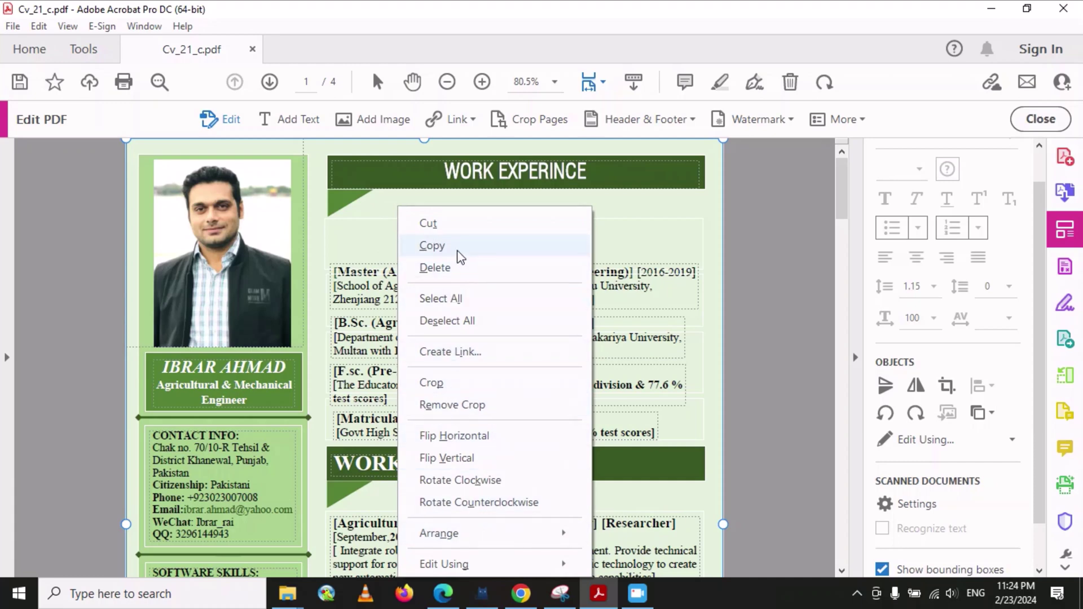
{"action": "left_click", "coordinate": [383, 209]}
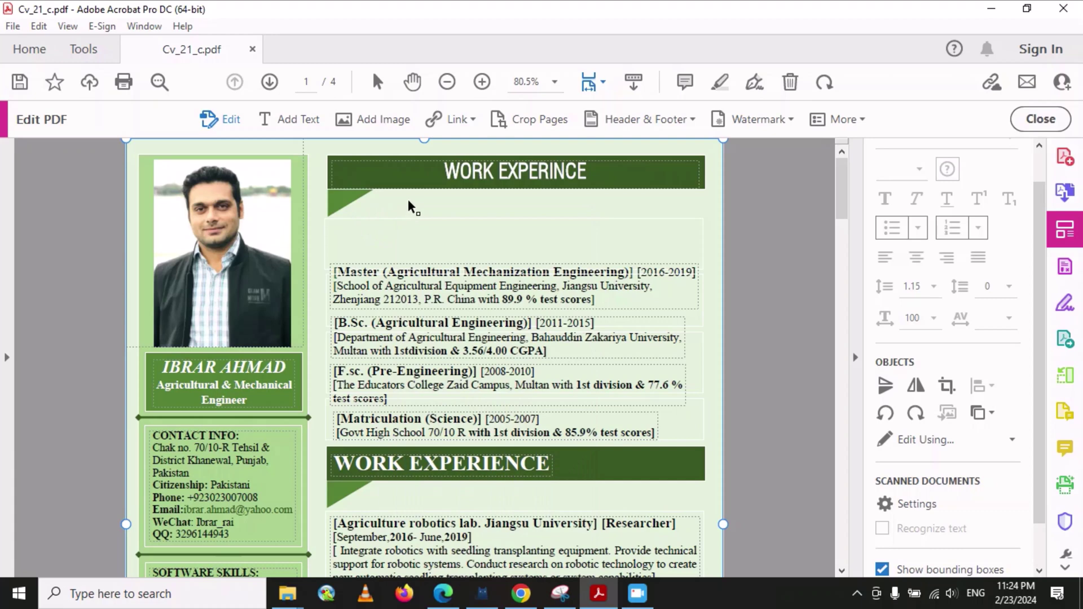
{"action": "right_click", "coordinate": [442, 205]}
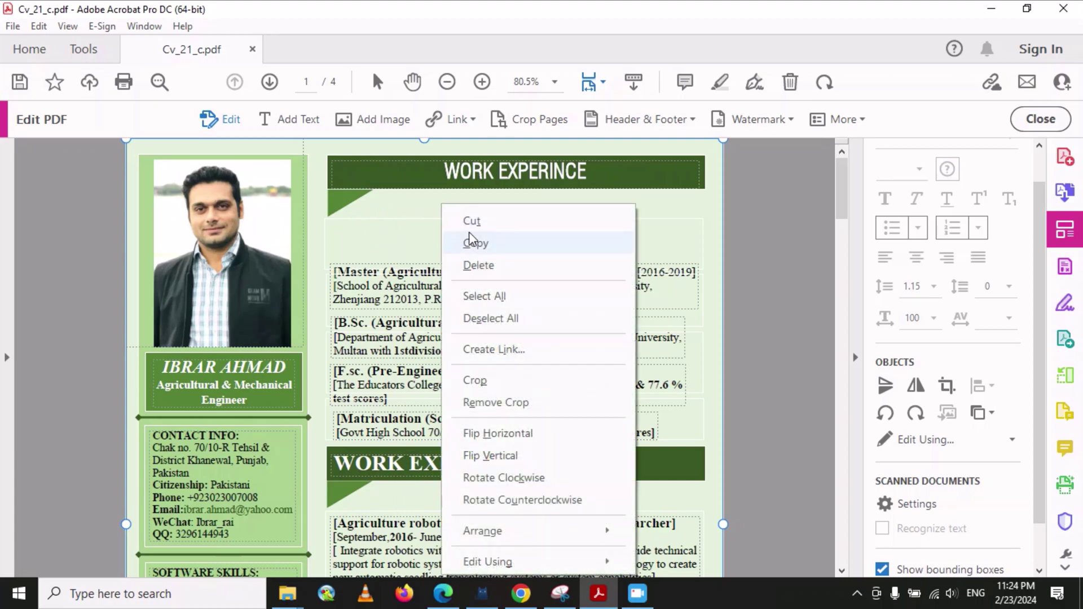
{"action": "left_click", "coordinate": [376, 286]}
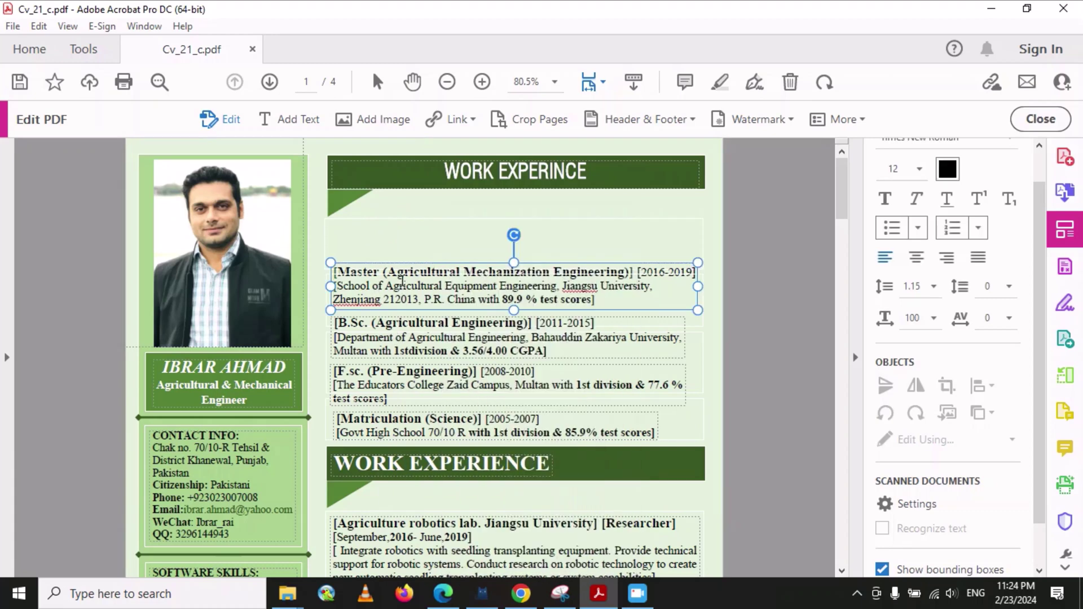
{"action": "left_click", "coordinate": [361, 242]}
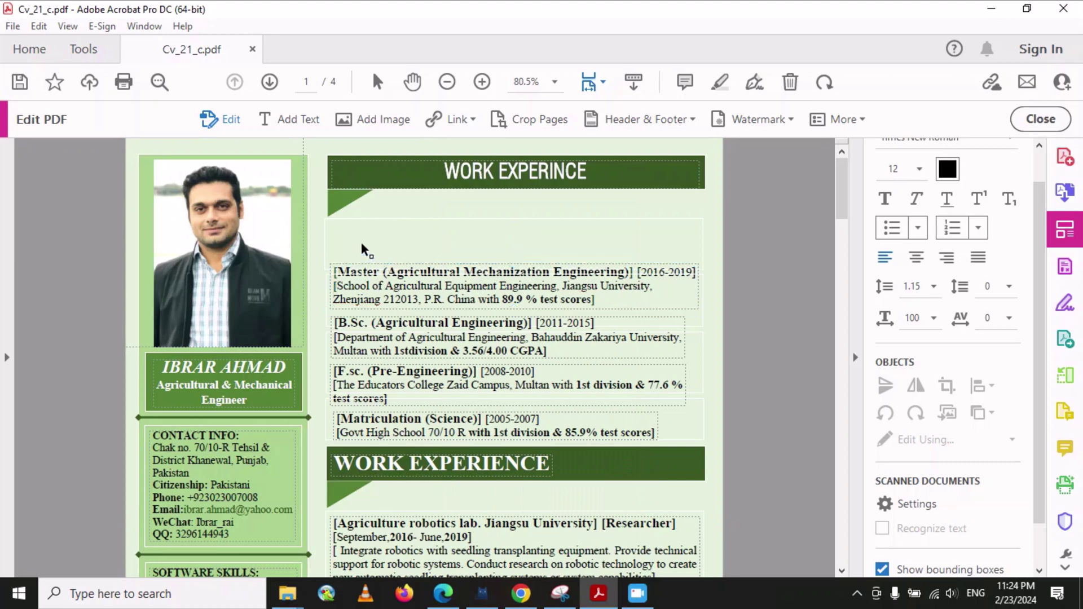
{"action": "left_click", "coordinate": [390, 273]}
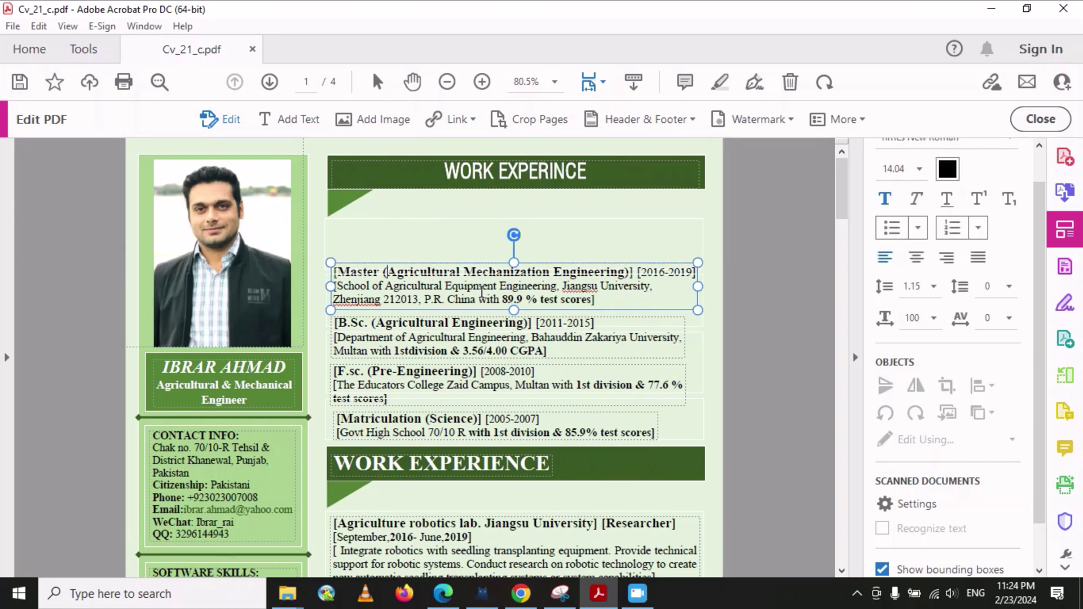
{"action": "left_click", "coordinate": [419, 260]}
{"action": "right_click", "coordinate": [414, 231]}
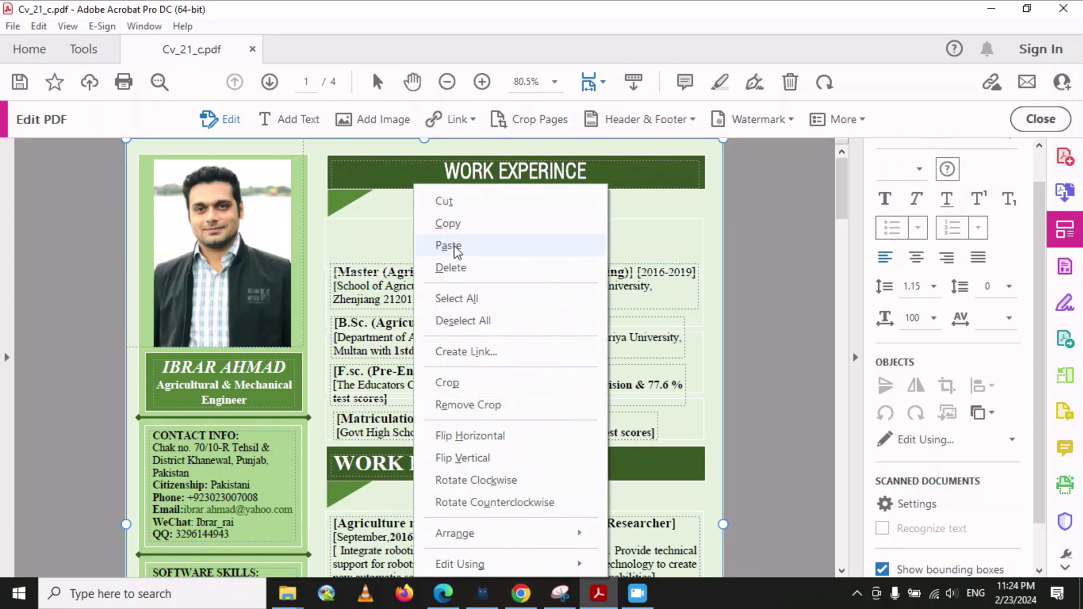
- Paste the Master entry and position one copy in the gap under the banner, deleting the extra duplicate
{"action": "left_click", "coordinate": [448, 246]}
{"action": "left_click_drag", "start_coordinate": [473, 264], "coordinate": [472, 186]}
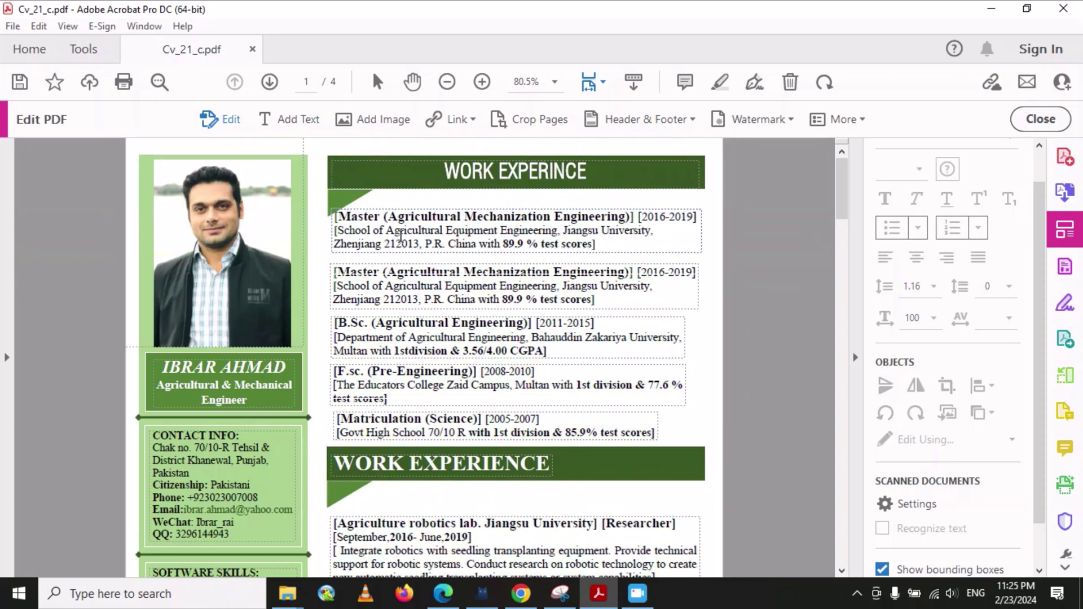
{"action": "left_click", "coordinate": [427, 211]}
{"action": "key", "text": "Delete"}
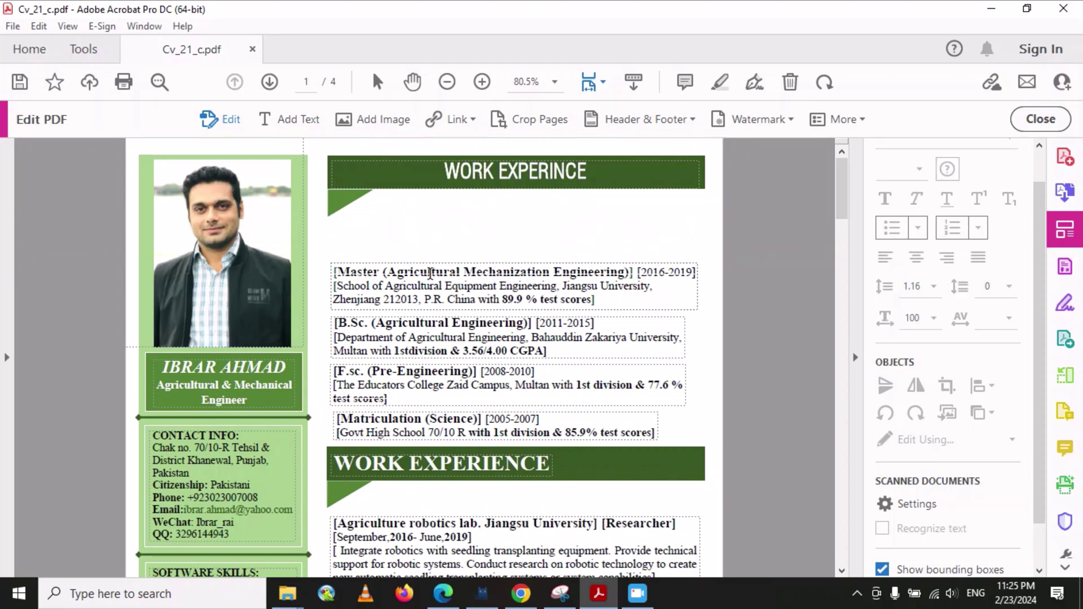
{"action": "left_click", "coordinate": [421, 293]}
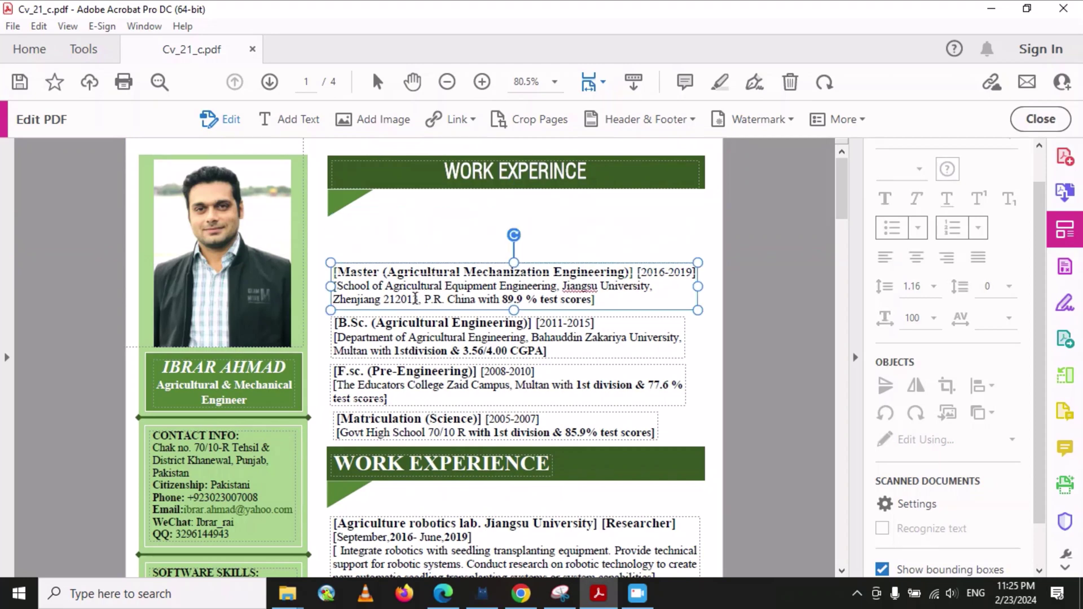
{"action": "left_click", "coordinate": [472, 261]}
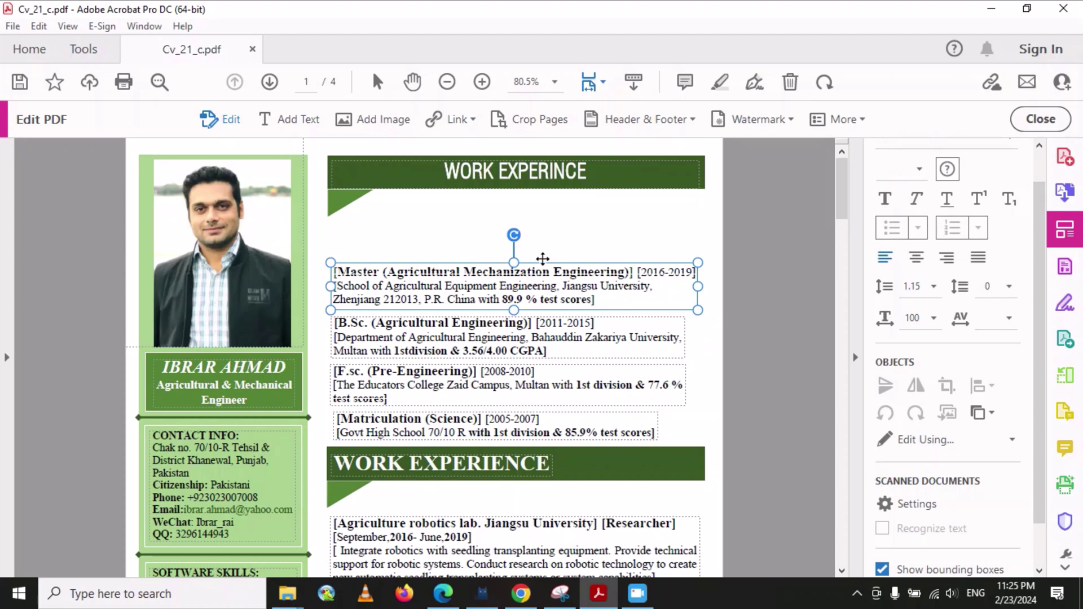
{"action": "left_click", "coordinate": [413, 227]}
{"action": "left_click", "coordinate": [428, 271]}
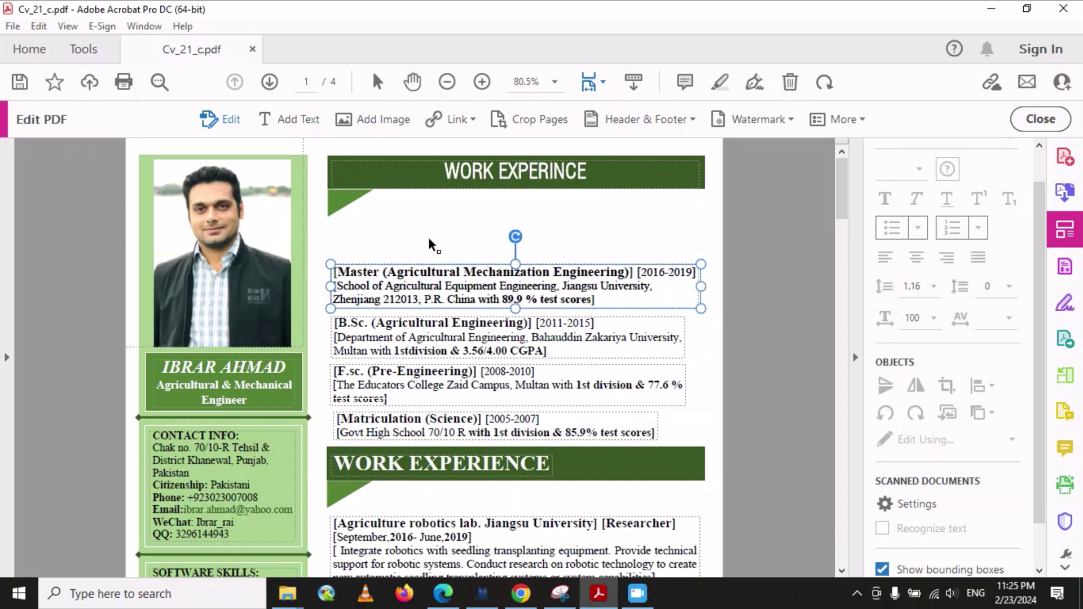
{"action": "left_click_drag", "start_coordinate": [490, 260], "coordinate": [493, 210]}
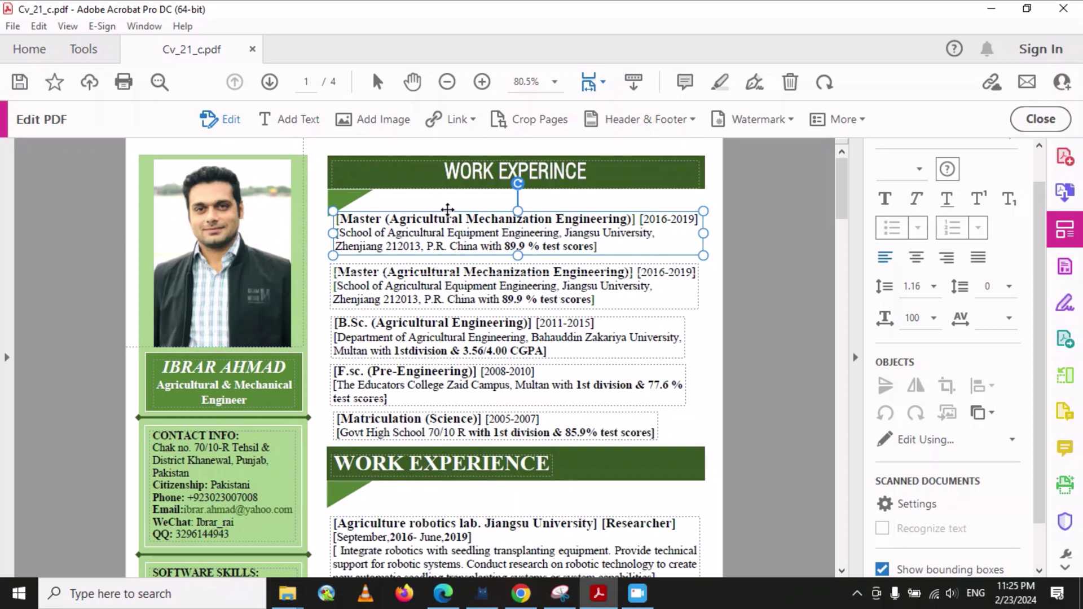
- Retitle the top duplicate entry as PhD and change its dates to 2023-22027
{"action": "left_click_drag", "start_coordinate": [383, 218], "coordinate": [340, 216]}
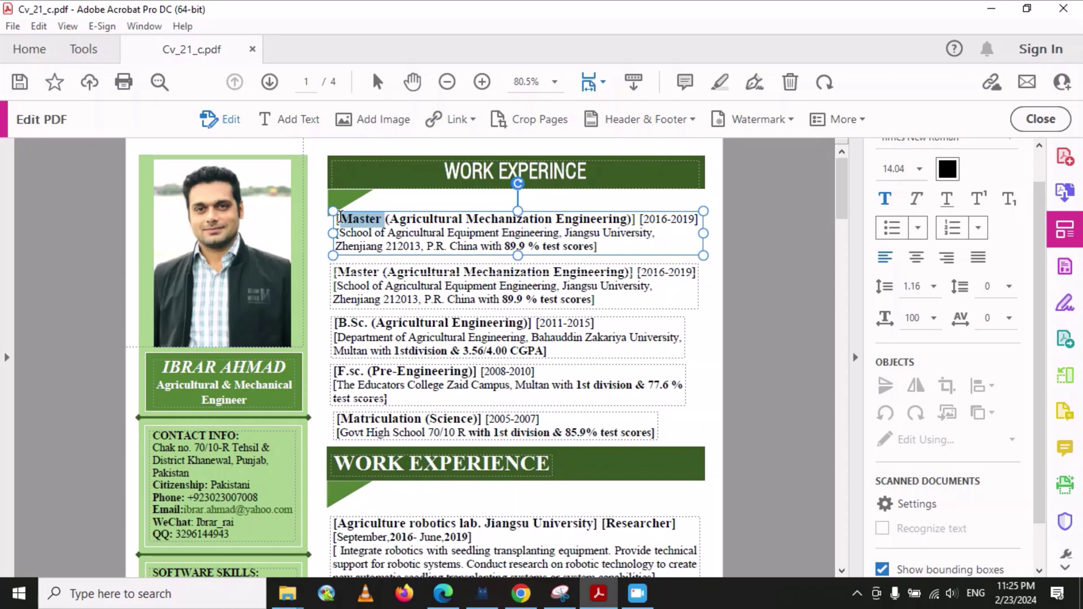
{"action": "type", "text": "Ph"}
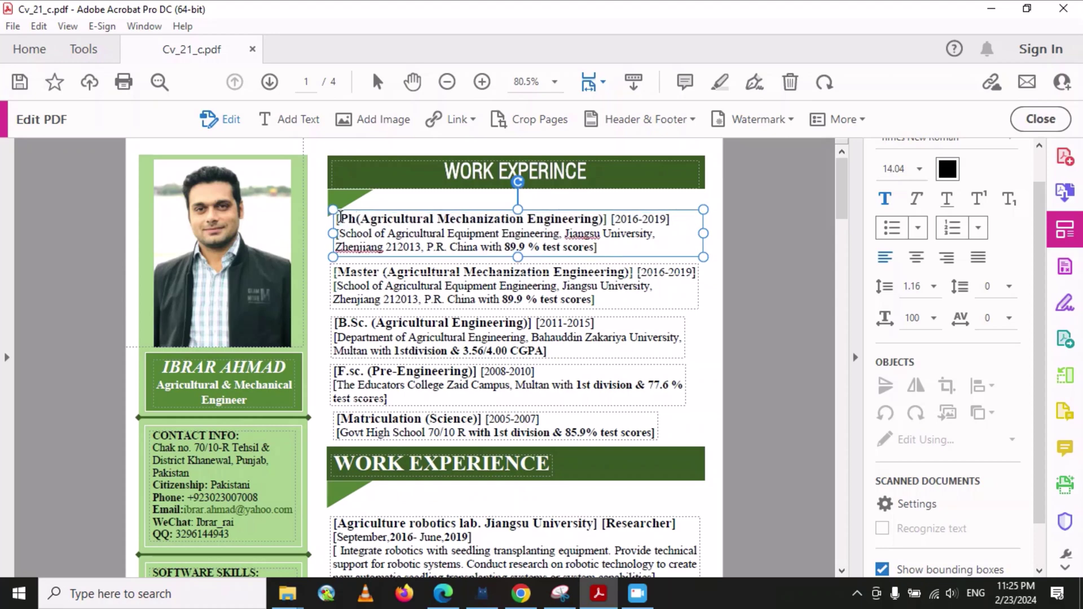
{"action": "type", "text": "D"}
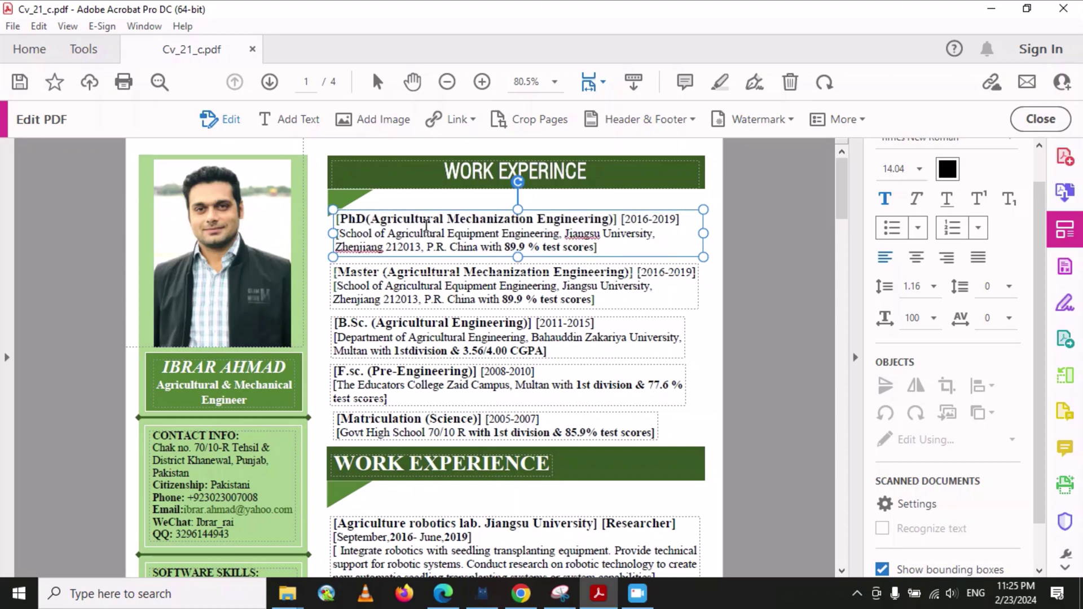
{"action": "left_click_drag", "start_coordinate": [650, 218], "coordinate": [632, 217]}
{"action": "type", "text": "023-"}
{"action": "left_click_drag", "start_coordinate": [683, 219], "coordinate": [668, 220]}
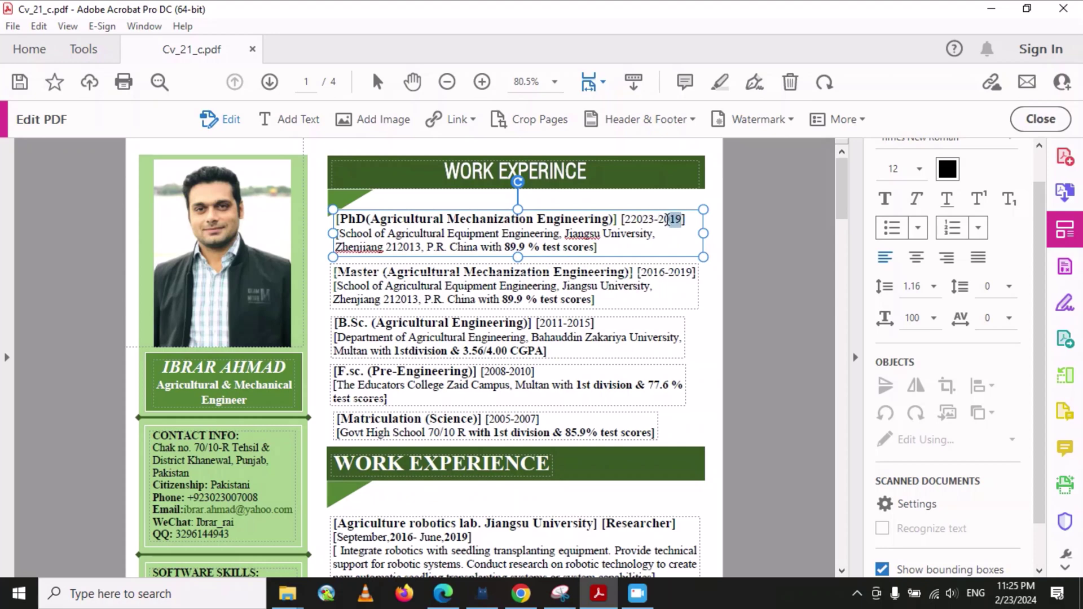
{"action": "type", "text": "2"}
{"action": "left_click", "coordinate": [629, 220]}
{"action": "key", "text": "BackSpace"}
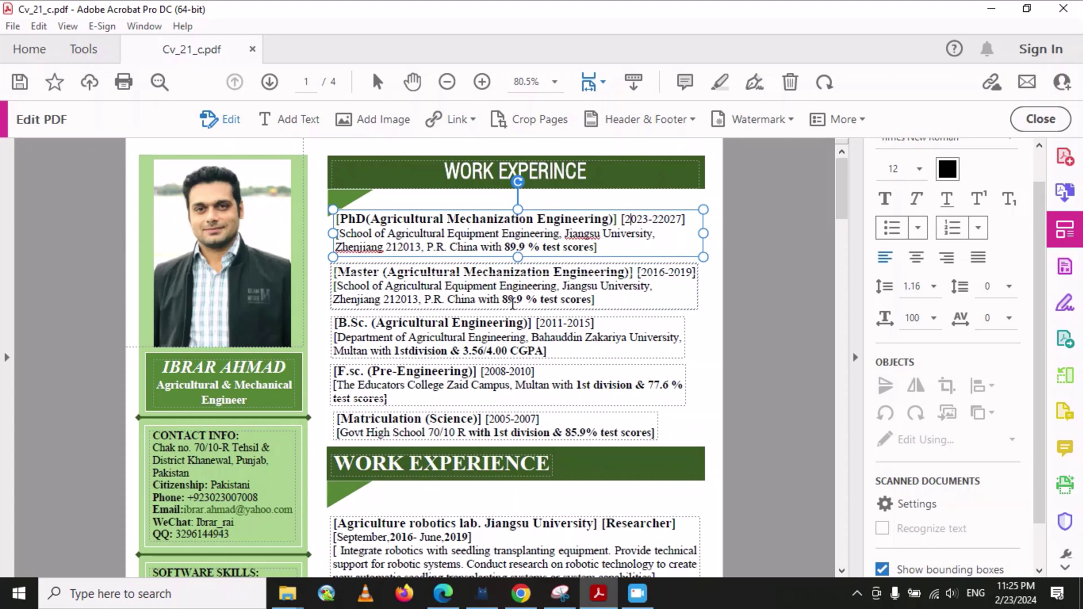
- Swap the International relation officer and President entries so the officer entry comes first
{"action": "scroll", "coordinate": [257, 445], "scroll_direction": "down", "scroll_amount": 4}
{"action": "scroll", "coordinate": [257, 445], "scroll_direction": "down", "scroll_amount": 3}
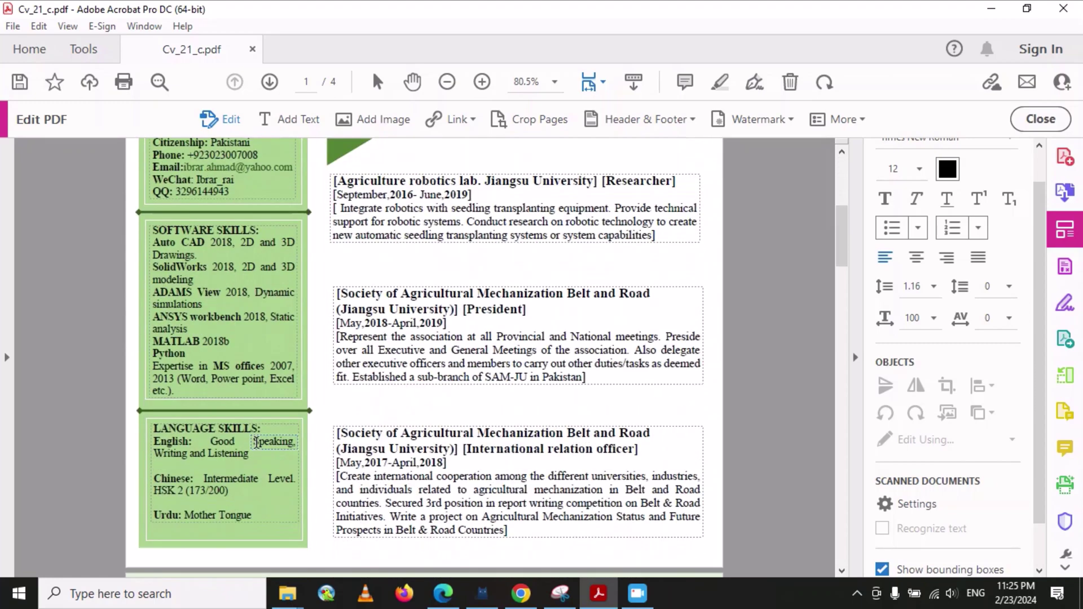
{"action": "scroll", "coordinate": [256, 441], "scroll_direction": "down", "scroll_amount": 1}
{"action": "scroll", "coordinate": [255, 440], "scroll_direction": "up", "scroll_amount": 2}
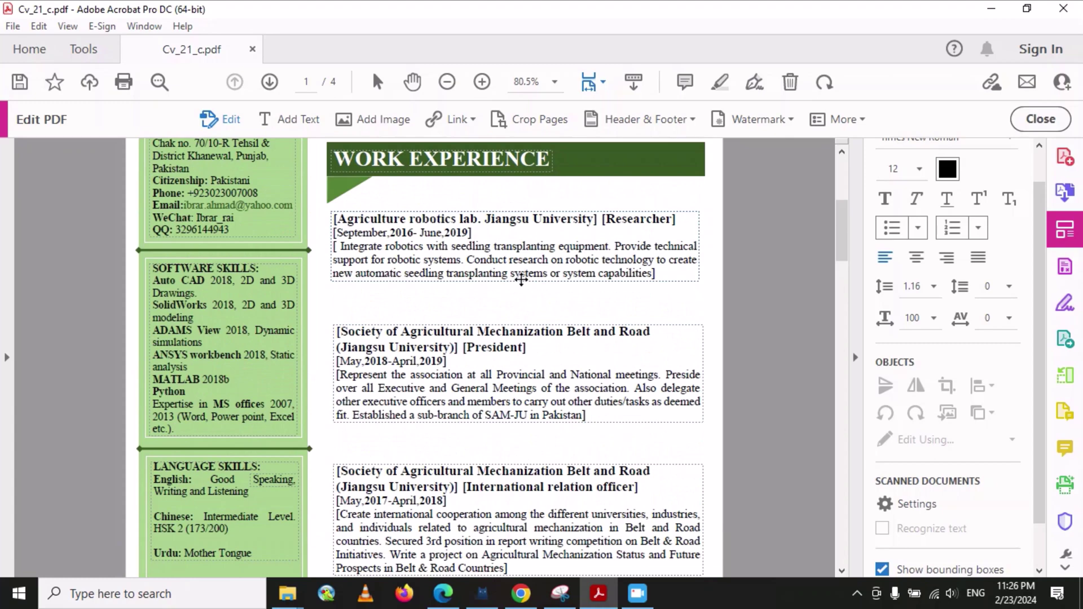
{"action": "scroll", "coordinate": [521, 279], "scroll_direction": "down", "scroll_amount": 4}
{"action": "left_click_drag", "start_coordinate": [500, 234], "coordinate": [498, 267]}
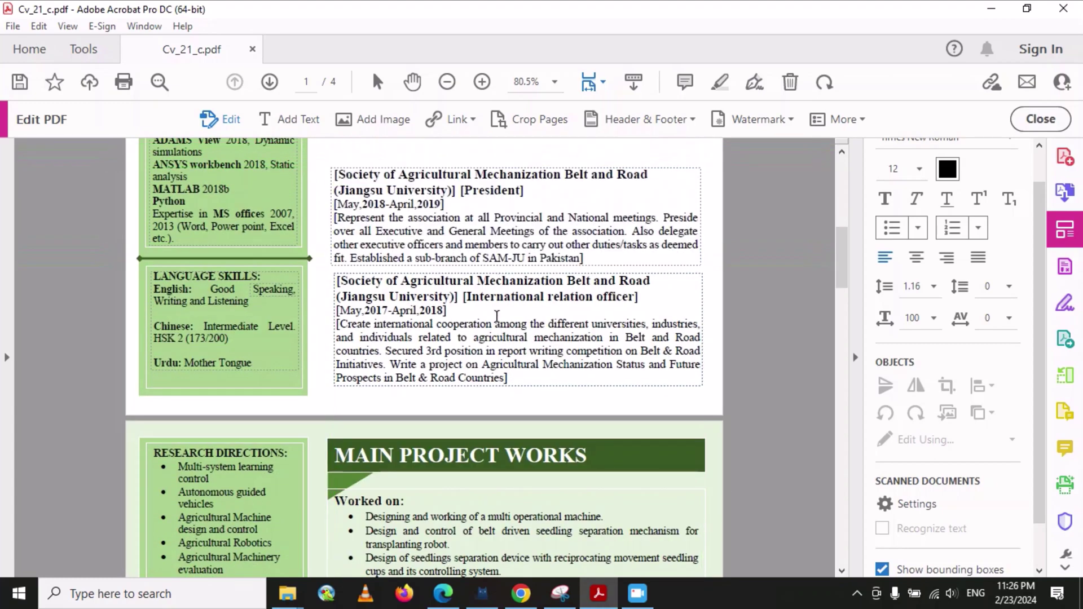
{"action": "scroll", "coordinate": [669, 275], "scroll_direction": "up", "scroll_amount": 2}
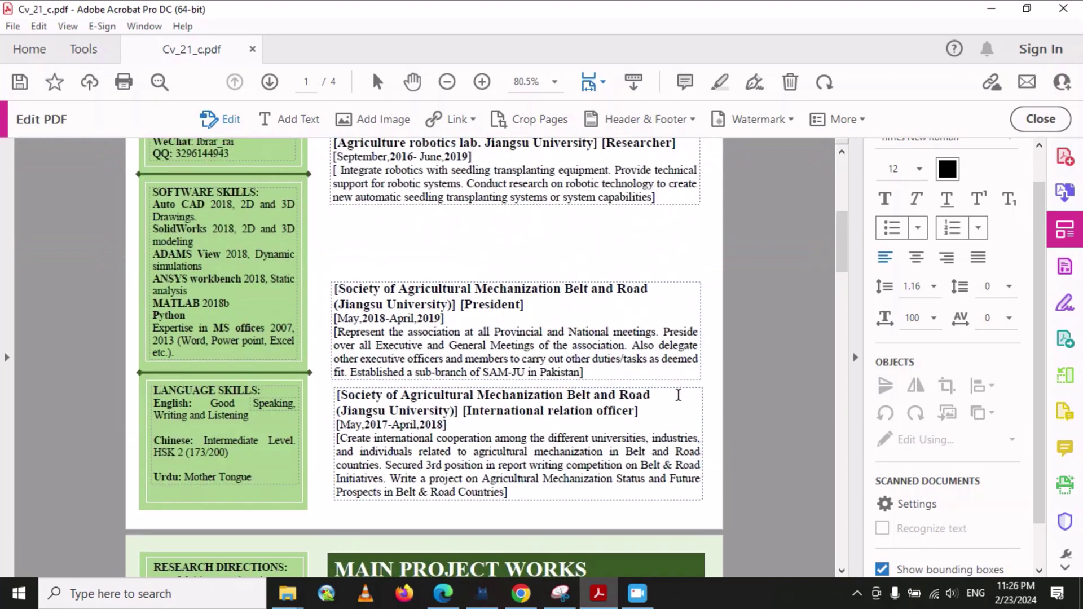
{"action": "left_click_drag", "start_coordinate": [671, 388], "coordinate": [667, 209]}
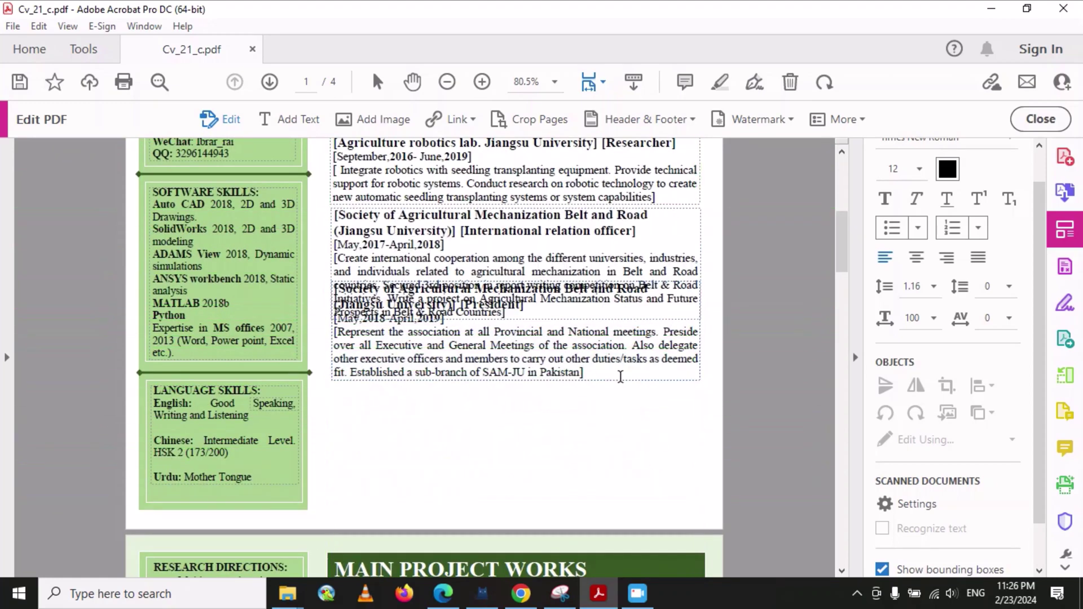
{"action": "left_click_drag", "start_coordinate": [620, 380], "coordinate": [618, 503]}
{"action": "left_click_drag", "start_coordinate": [579, 319], "coordinate": [583, 378]}
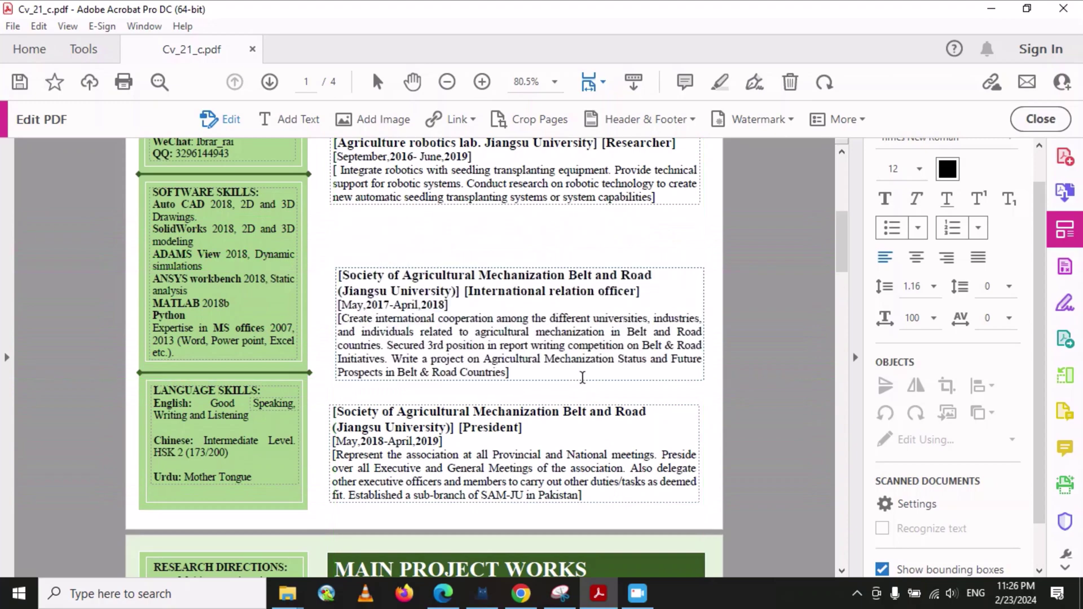
- Move the Agriculture robotics Researcher entry lower on the page
{"action": "scroll", "coordinate": [570, 309], "scroll_direction": "up", "scroll_amount": 5}
{"action": "scroll", "coordinate": [570, 309], "scroll_direction": "down", "scroll_amount": 5}
{"action": "scroll", "coordinate": [567, 316], "scroll_direction": "up", "scroll_amount": 2}
{"action": "scroll", "coordinate": [563, 314], "scroll_direction": "up", "scroll_amount": 2}
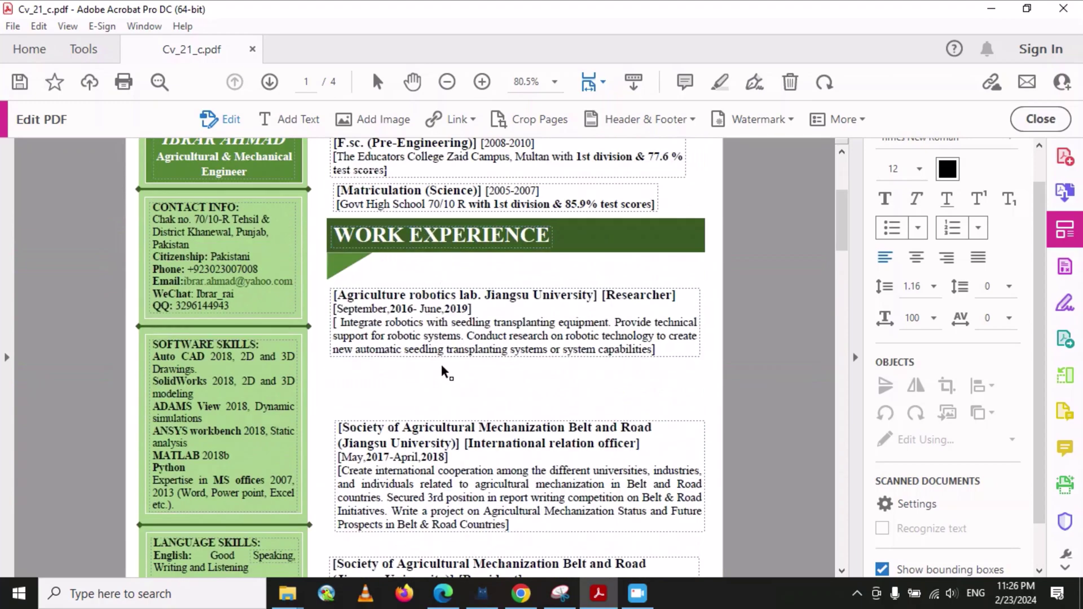
{"action": "left_click_drag", "start_coordinate": [456, 357], "coordinate": [464, 413]}
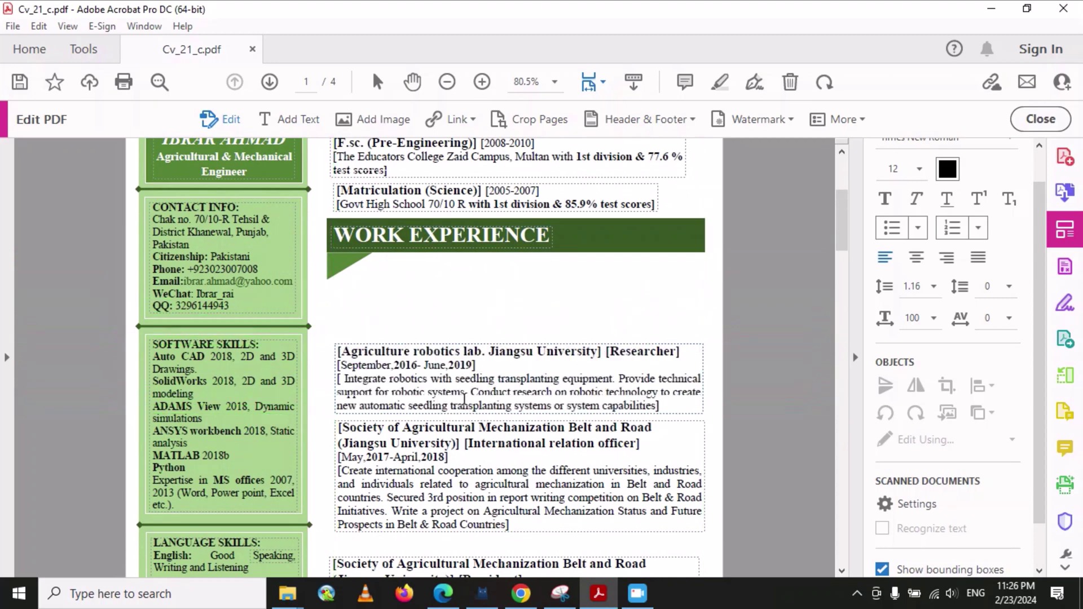
- Copy the Agriculture robotics researcher entry and move the pasted duplicate just under WORK EXPERIENCE
{"action": "left_click", "coordinate": [540, 344]}
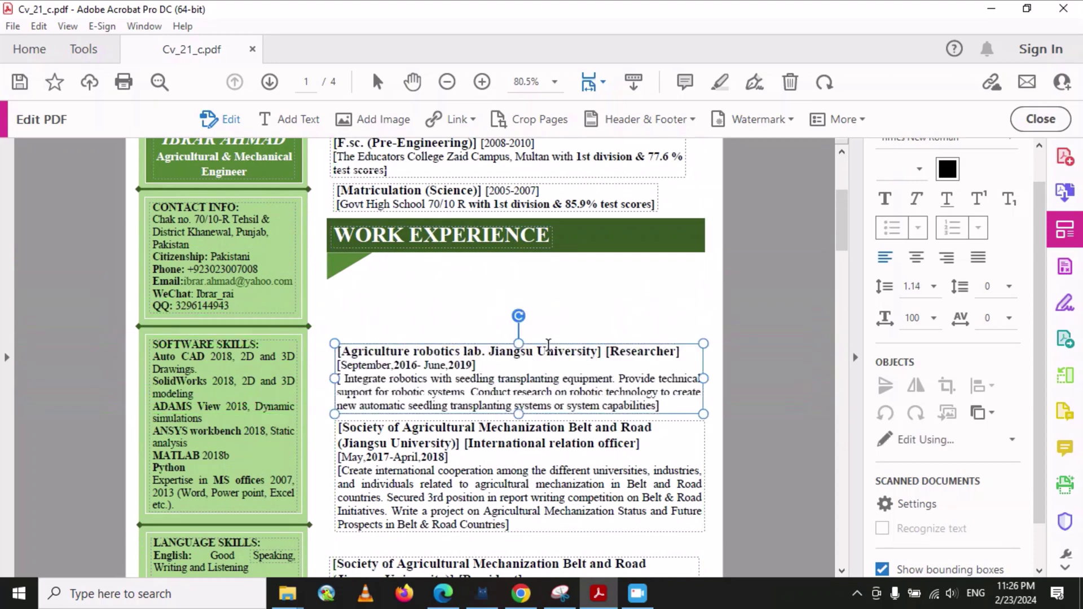
{"action": "right_click", "coordinate": [545, 340]}
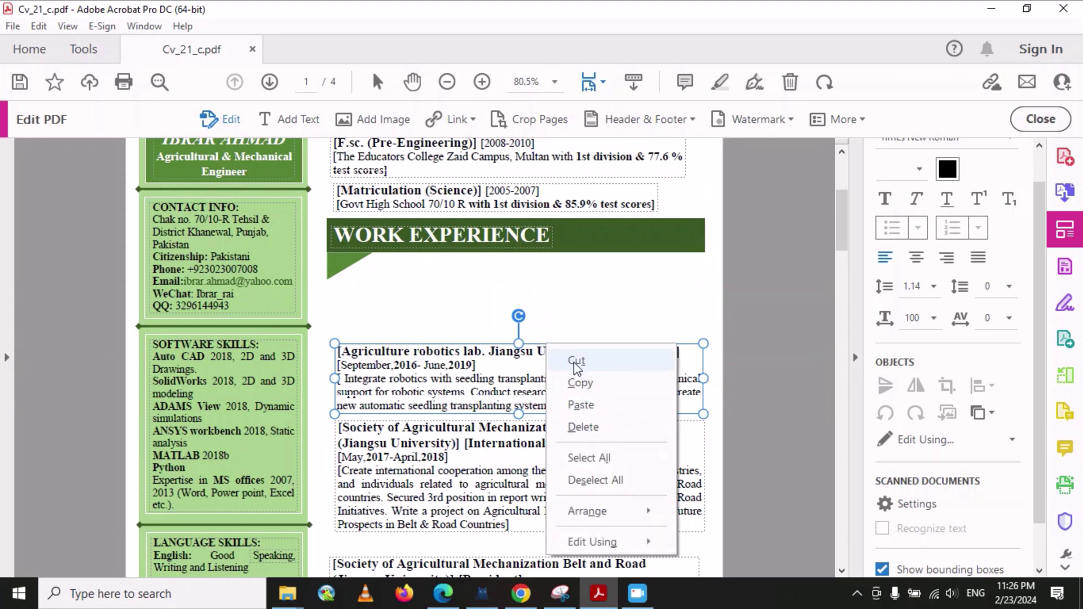
{"action": "left_click", "coordinate": [581, 379]}
{"action": "right_click", "coordinate": [415, 286]}
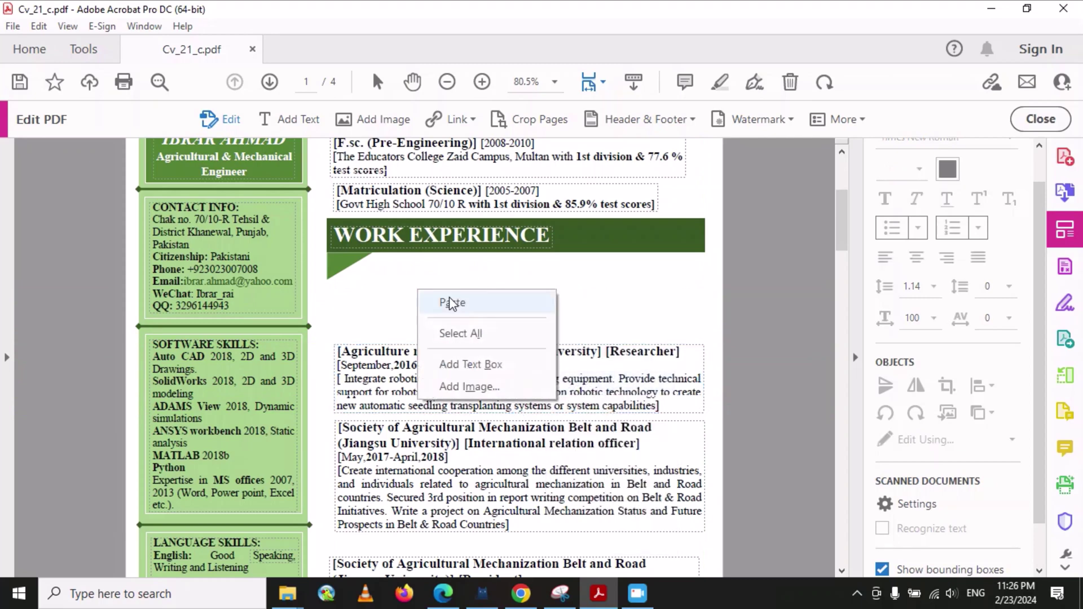
{"action": "left_click", "coordinate": [453, 302]}
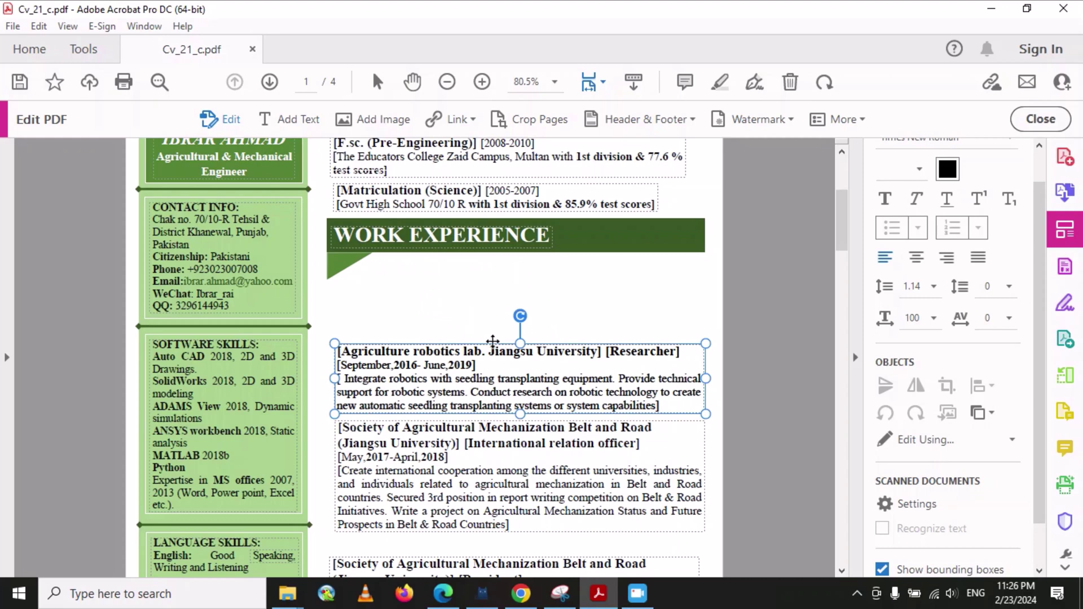
{"action": "left_click_drag", "start_coordinate": [491, 342], "coordinate": [491, 264]}
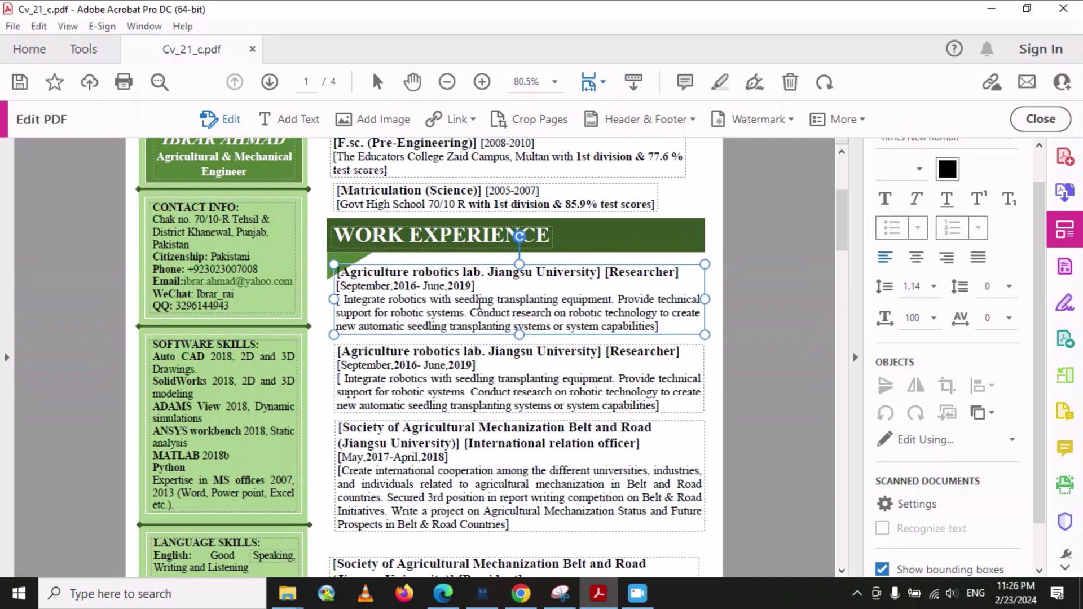
{"action": "left_click", "coordinate": [721, 345]}
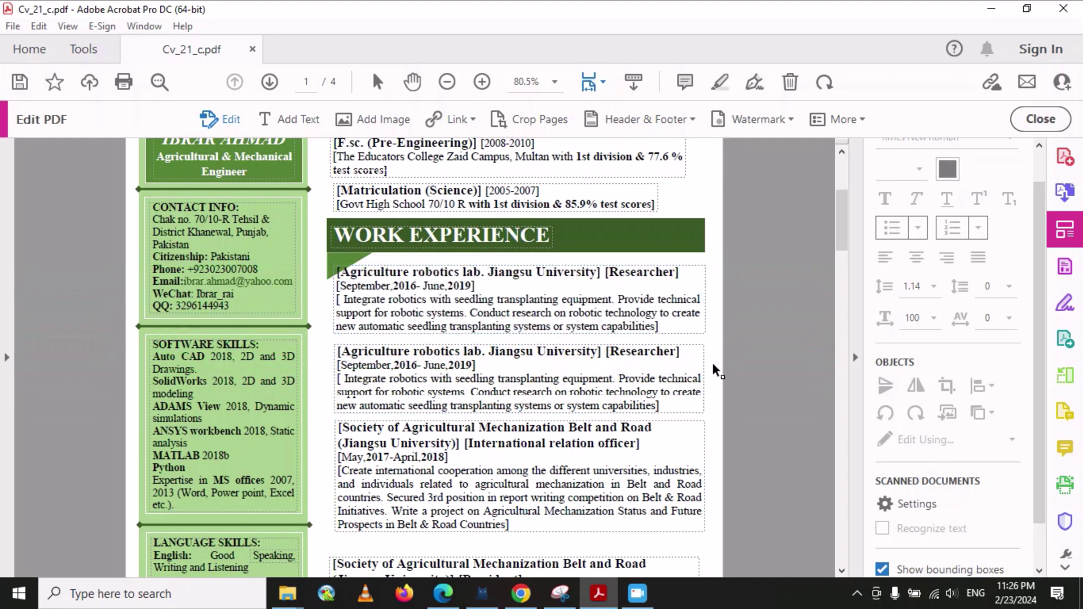
{"action": "left_click", "coordinate": [483, 314]}
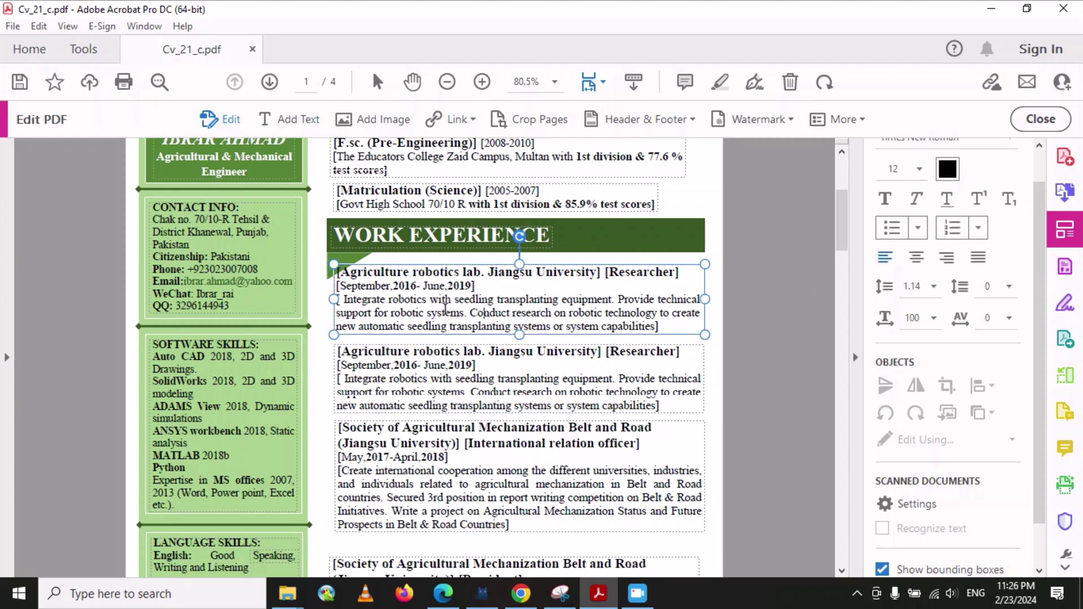
- Delete the Patents list and its 'Patents:' heading from page 2
{"action": "scroll", "coordinate": [409, 298], "scroll_direction": "down", "scroll_amount": 3}
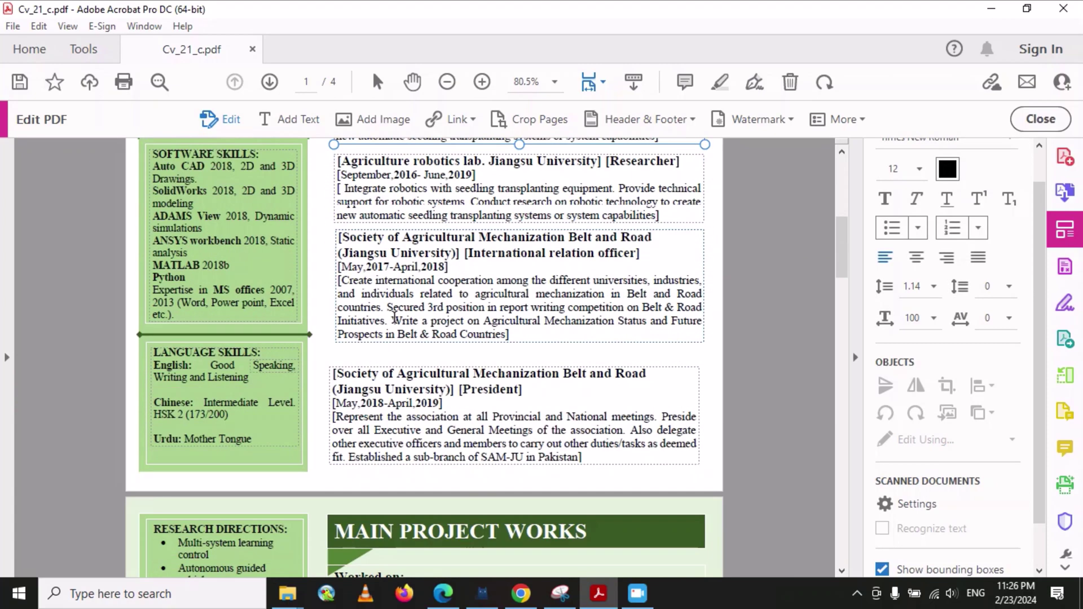
{"action": "scroll", "coordinate": [393, 314], "scroll_direction": "down", "scroll_amount": 3}
{"action": "left_click", "coordinate": [394, 315]}
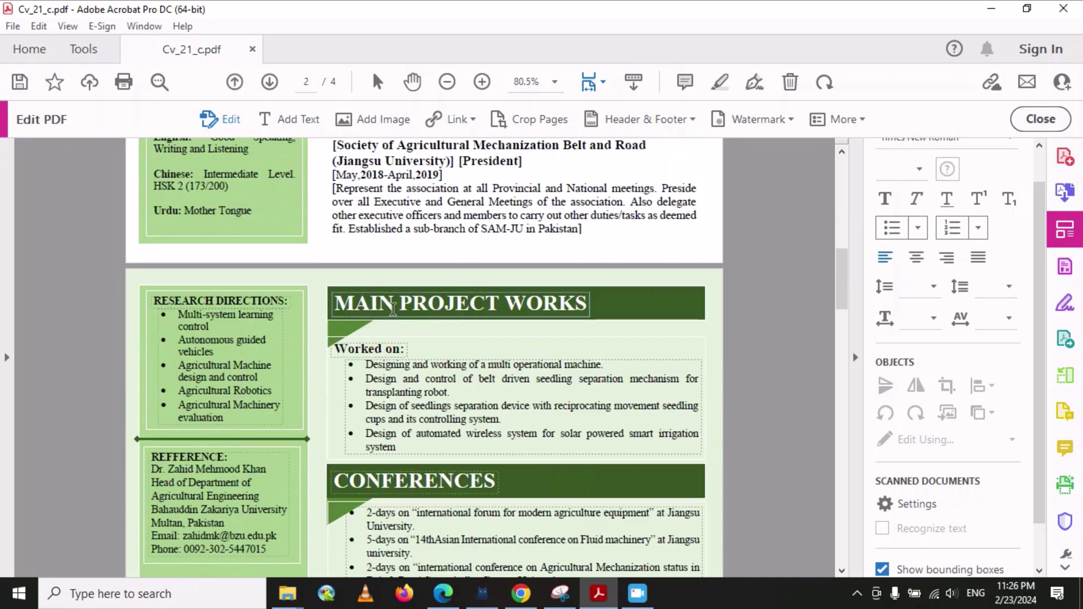
{"action": "scroll", "coordinate": [394, 313], "scroll_direction": "up", "scroll_amount": 3}
{"action": "scroll", "coordinate": [393, 310], "scroll_direction": "down", "scroll_amount": 10}
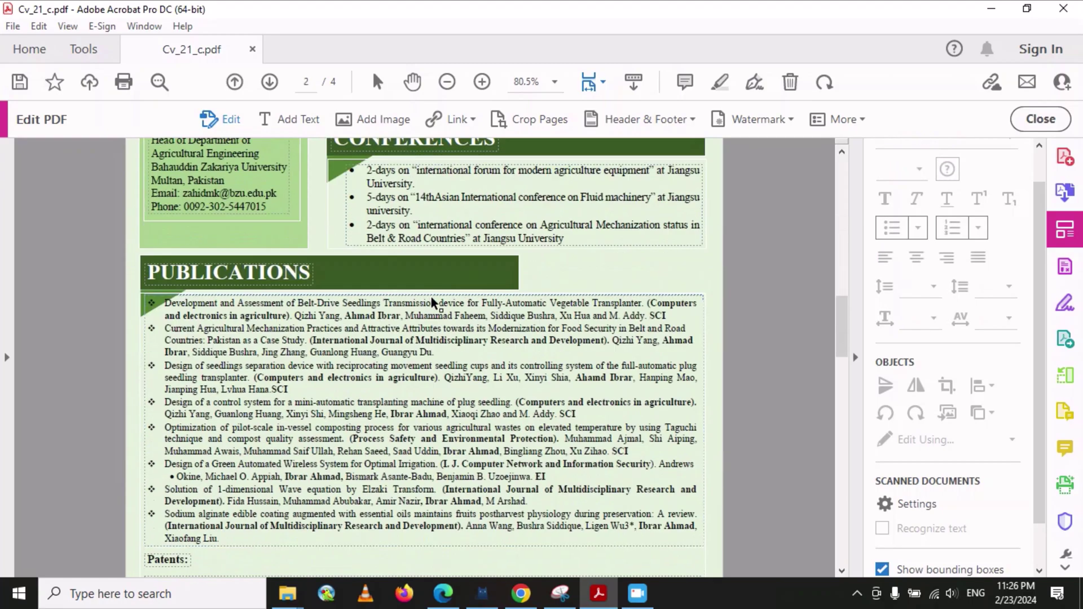
{"action": "scroll", "coordinate": [431, 296], "scroll_direction": "down", "scroll_amount": 5}
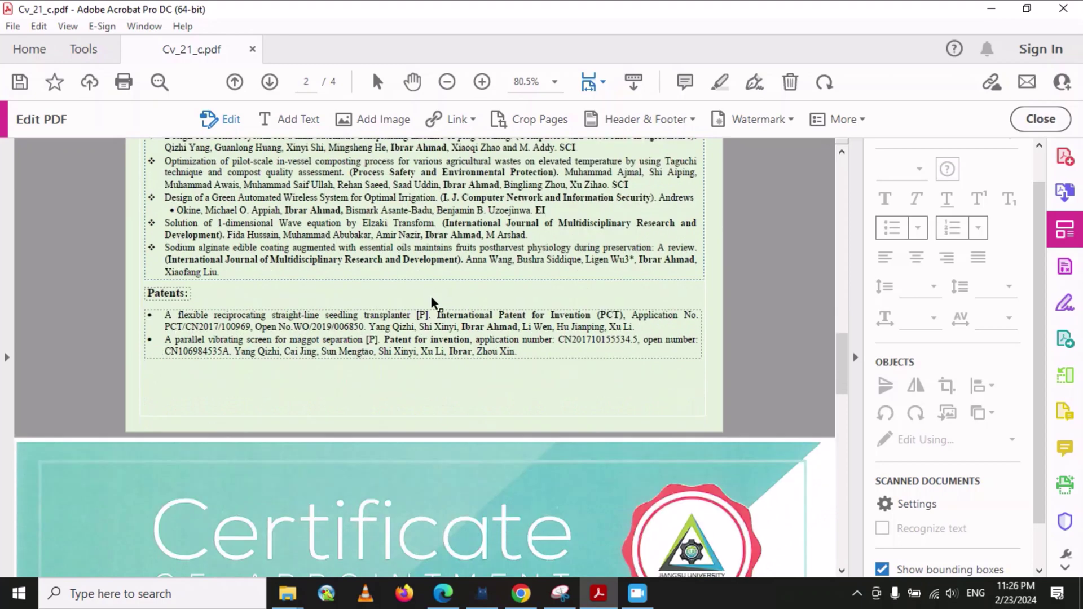
{"action": "left_click", "coordinate": [218, 309]}
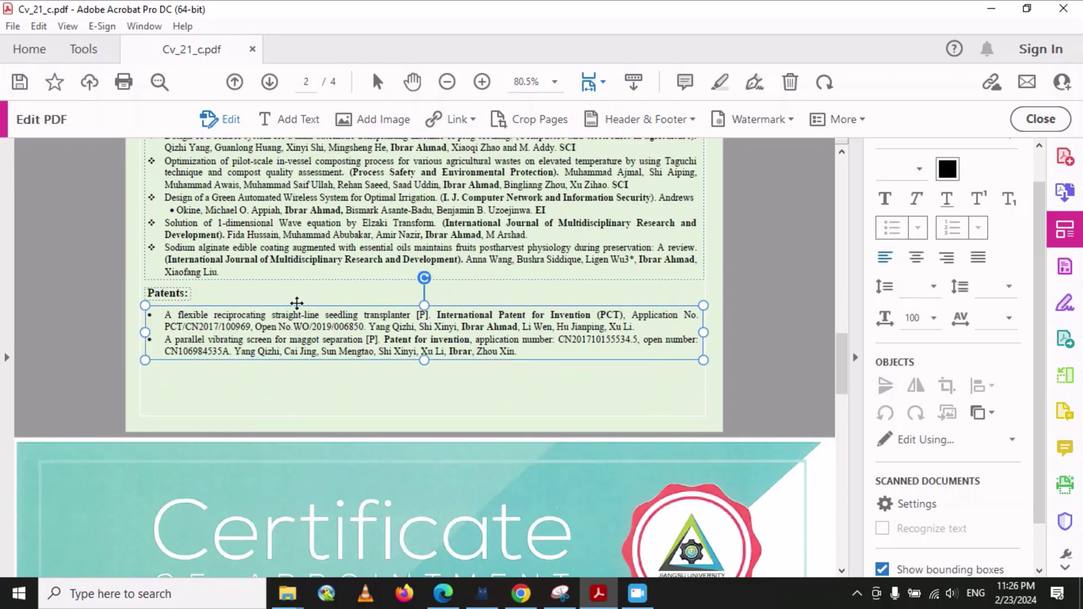
{"action": "key", "text": "Delete"}
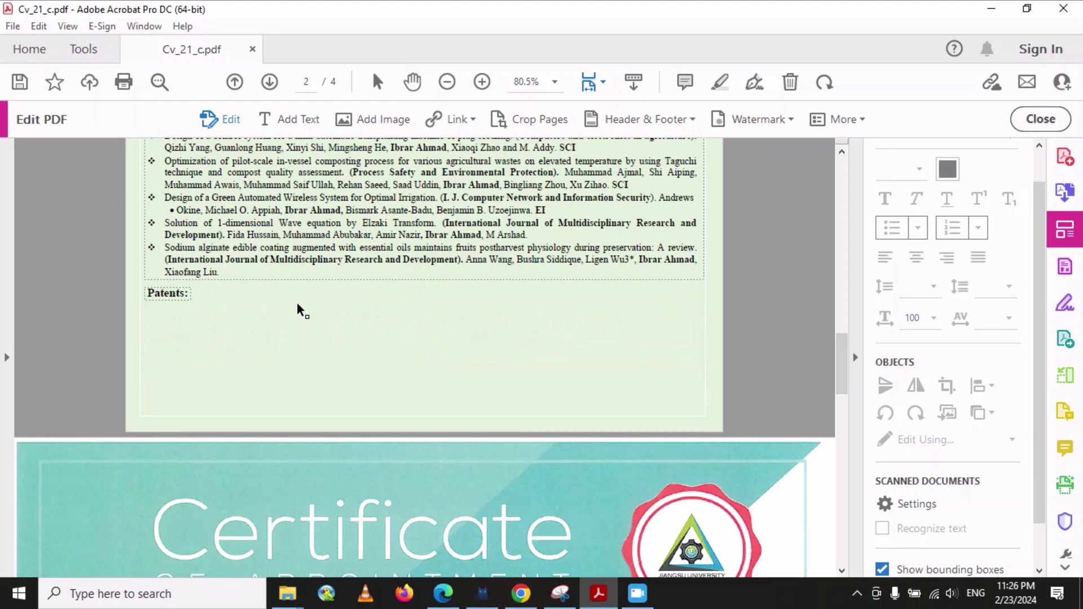
{"action": "scroll", "coordinate": [239, 262], "scroll_direction": "up", "scroll_amount": 3}
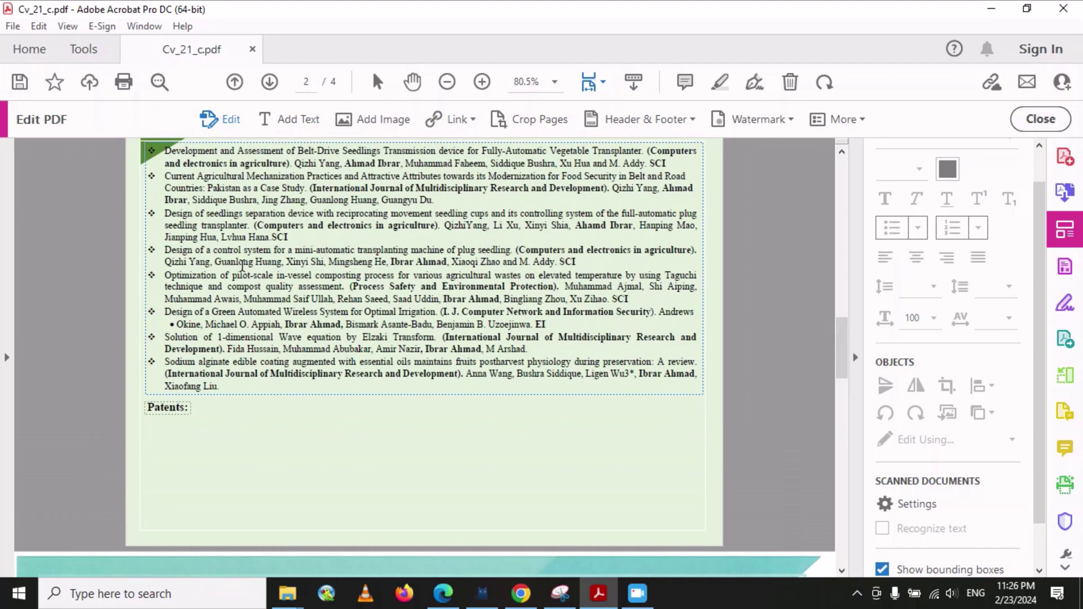
{"action": "left_click", "coordinate": [181, 412]}
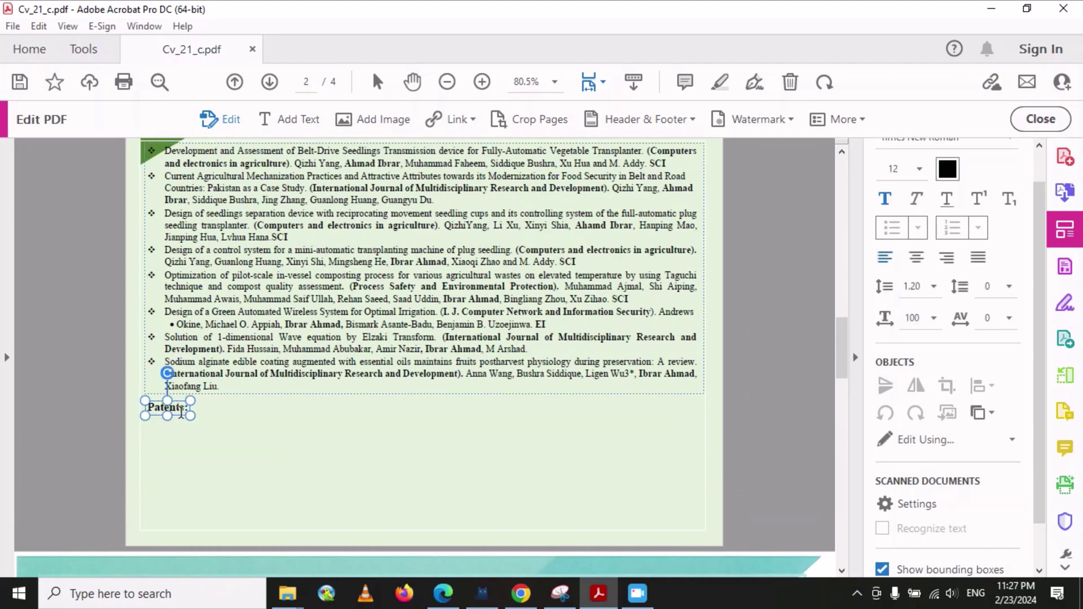
{"action": "key", "text": "Delete"}
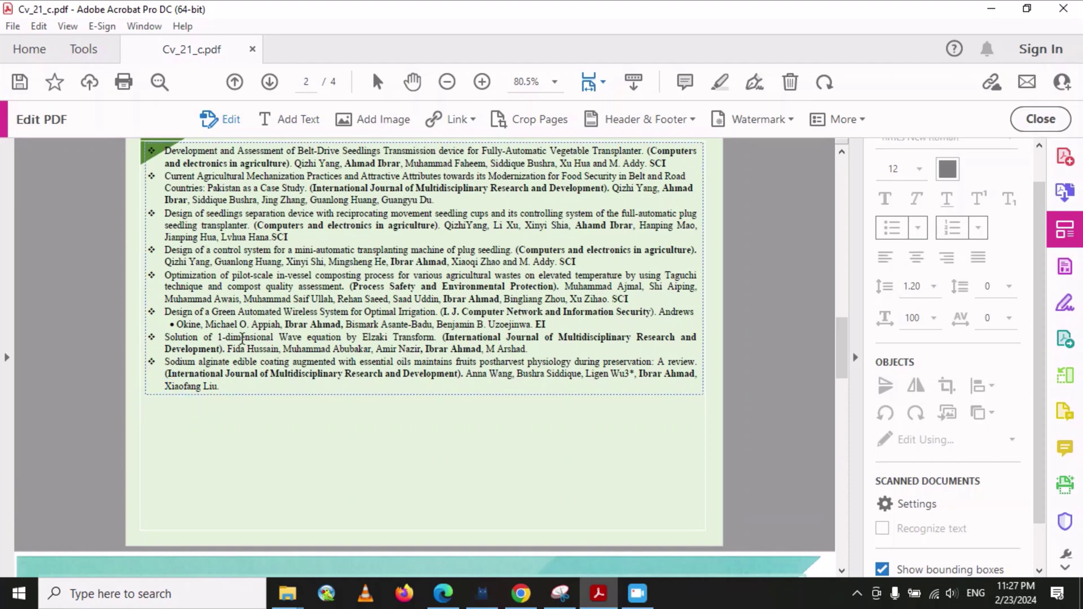
- Delete the final Sodium alginate publication entry and its leftover empty bullet line
{"action": "left_click_drag", "start_coordinate": [229, 388], "coordinate": [154, 364]}
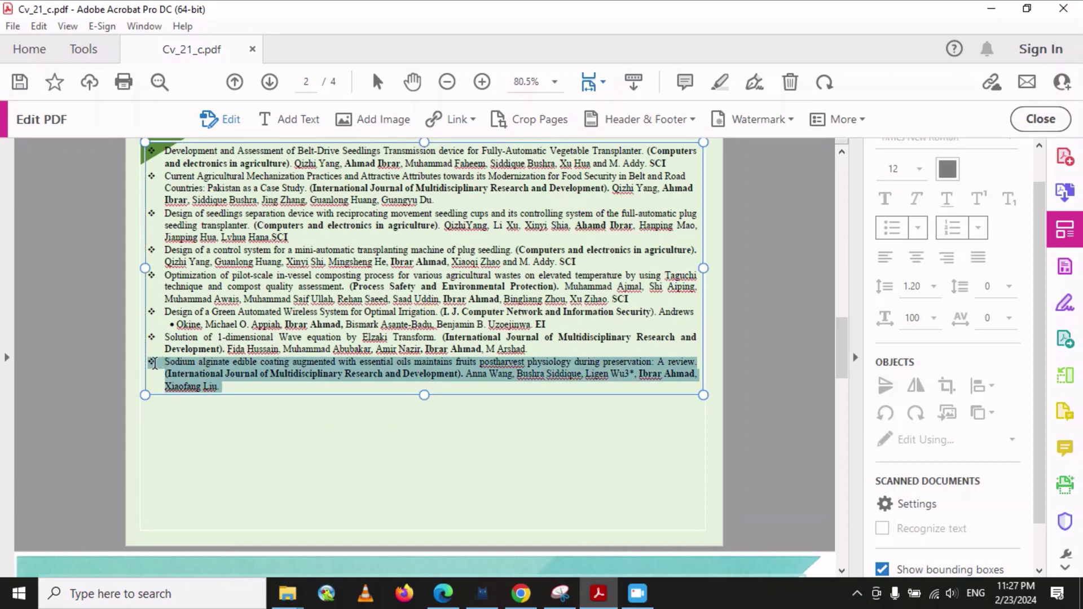
{"action": "key", "text": "Delete"}
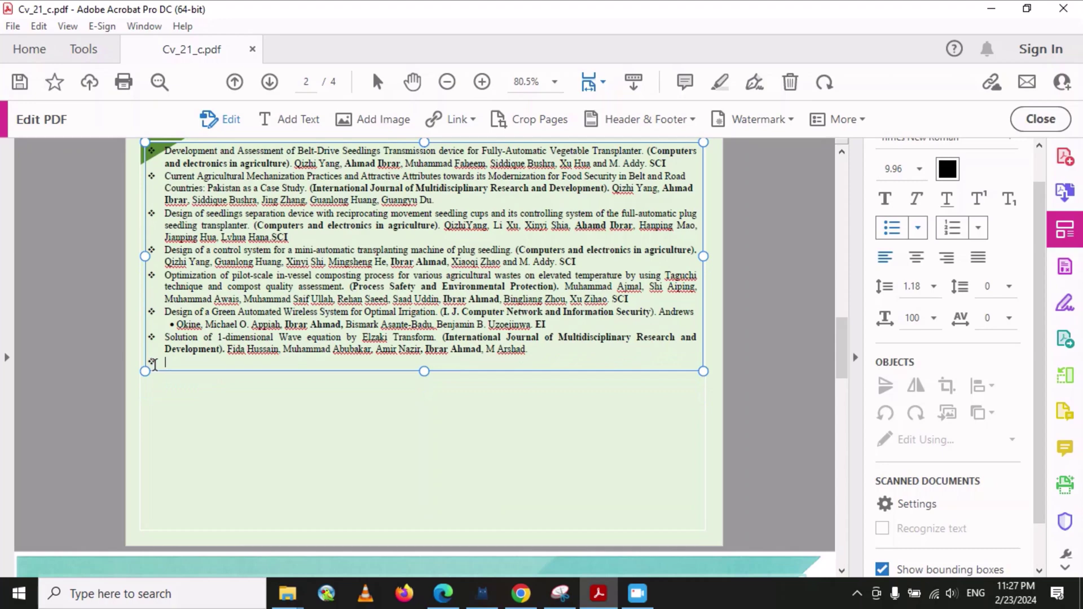
{"action": "key", "text": "BackSpace"}
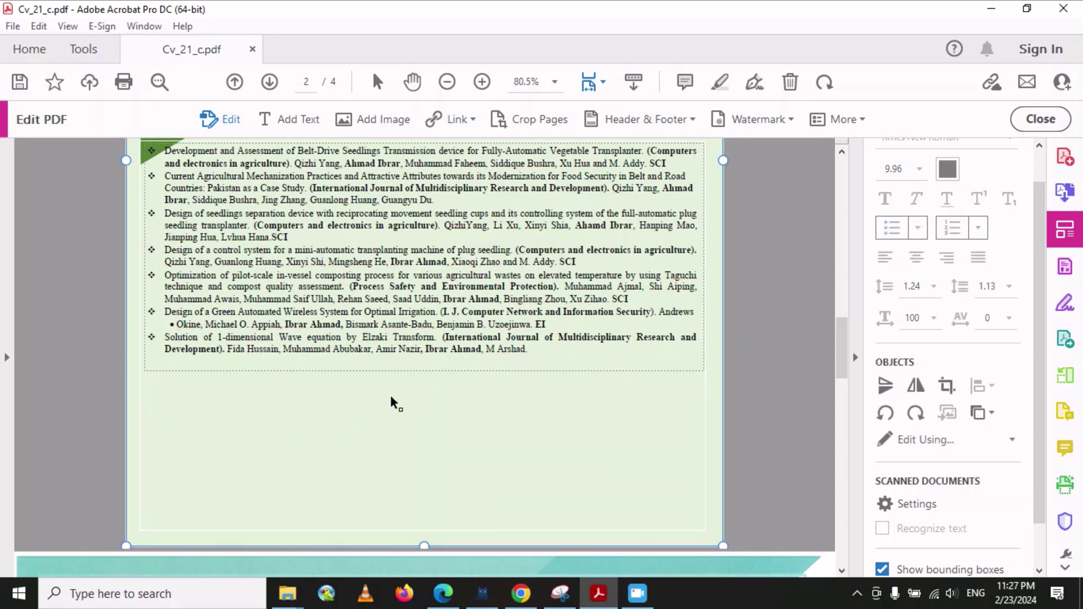
- Switch to Add Text mode and return to the blank area below page 2's publications
{"action": "scroll", "coordinate": [391, 395], "scroll_direction": "up", "scroll_amount": 4}
{"action": "scroll", "coordinate": [411, 371], "scroll_direction": "up", "scroll_amount": 4}
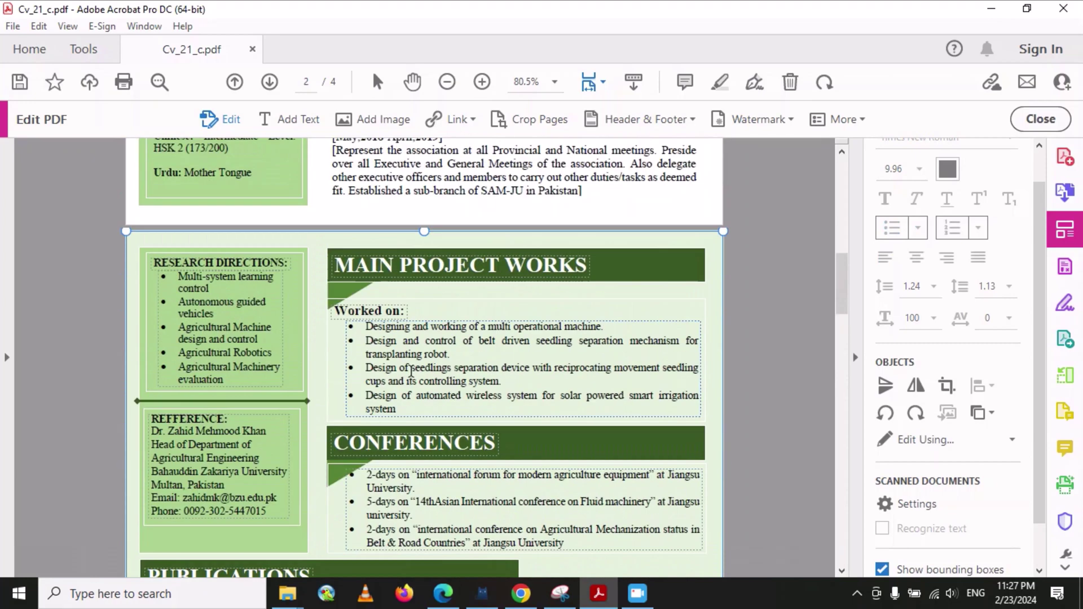
{"action": "scroll", "coordinate": [411, 372], "scroll_direction": "up", "scroll_amount": 12}
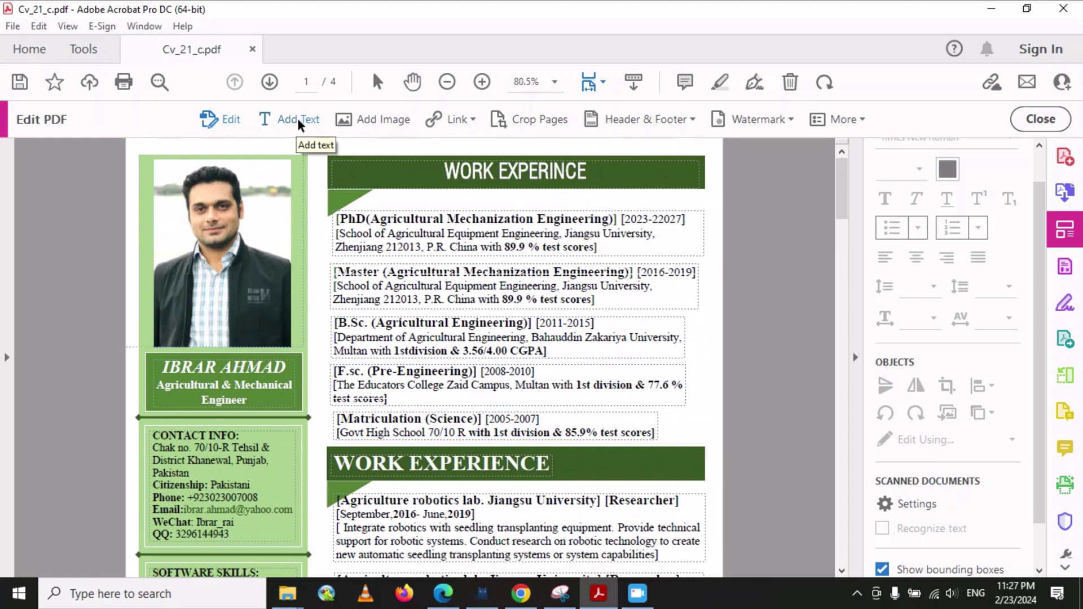
{"action": "scroll", "coordinate": [505, 280], "scroll_direction": "down", "scroll_amount": 10}
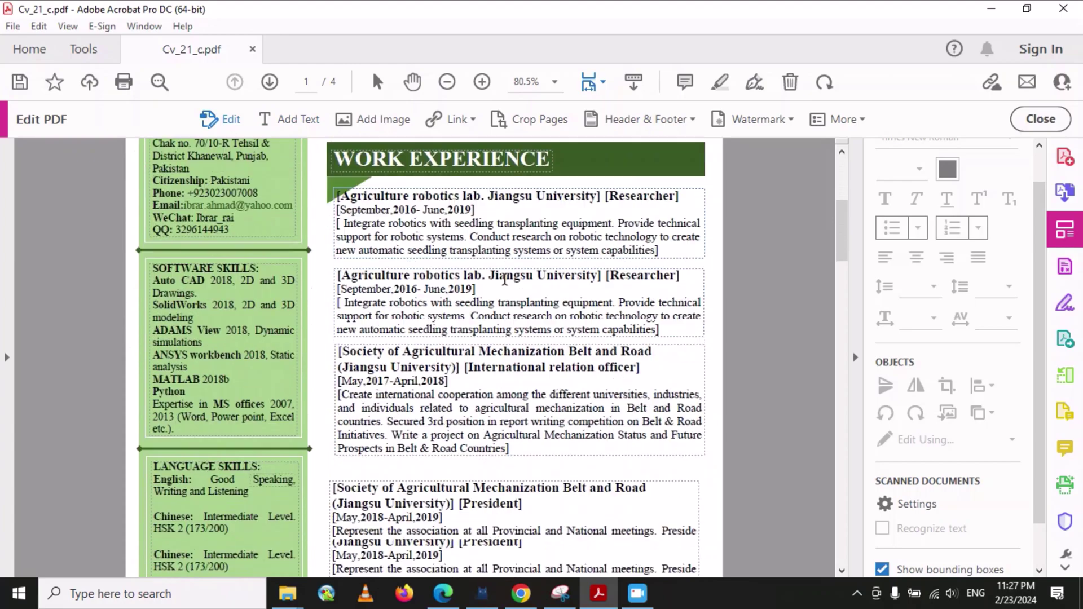
{"action": "scroll", "coordinate": [505, 280], "scroll_direction": "down", "scroll_amount": 10}
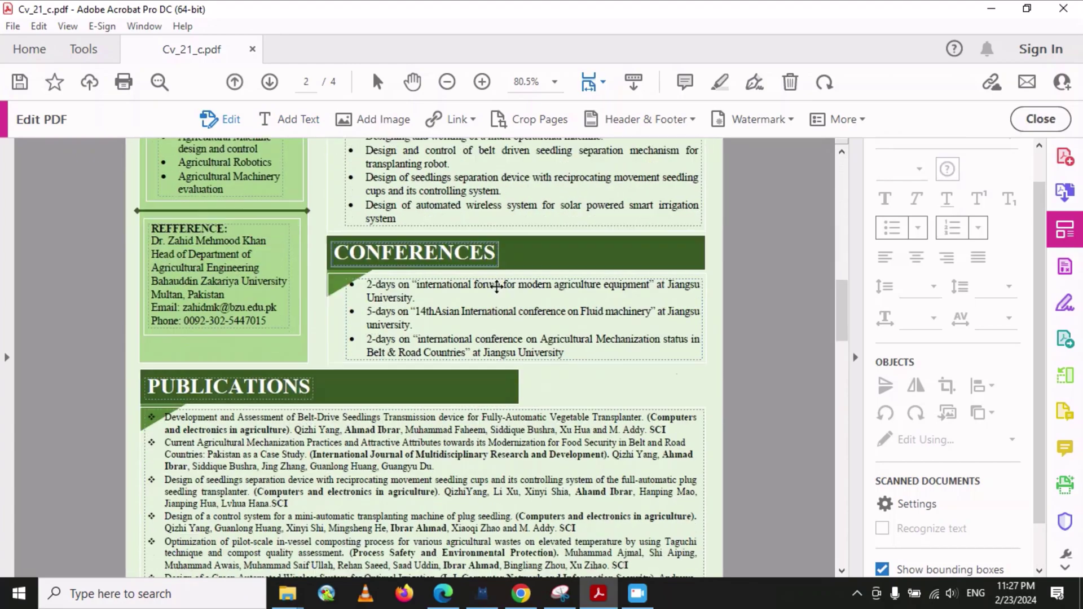
{"action": "scroll", "coordinate": [485, 329], "scroll_direction": "down", "scroll_amount": 2}
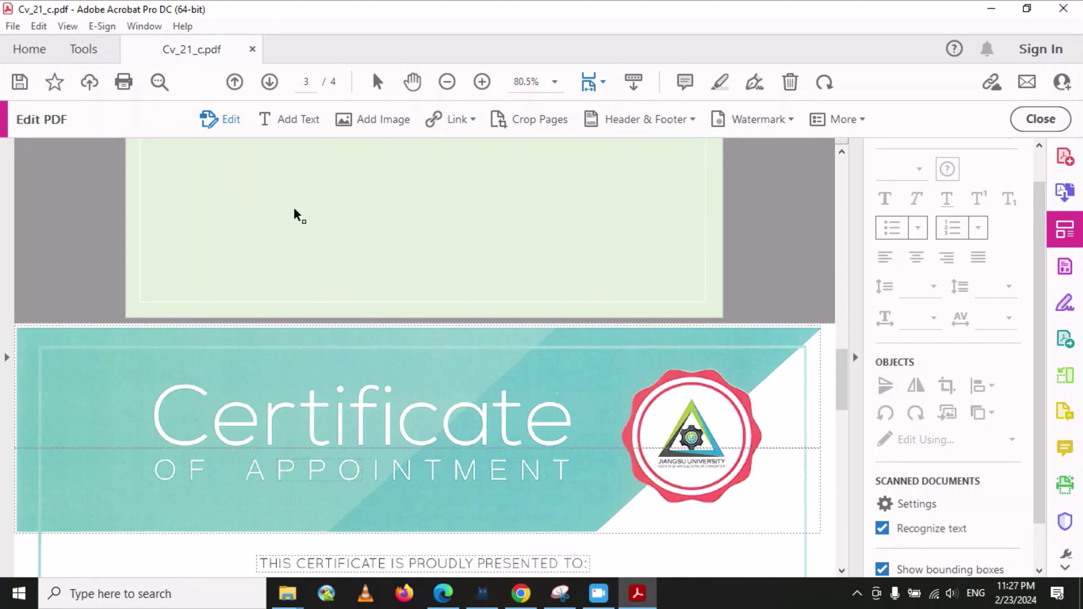
{"action": "scroll", "coordinate": [293, 213], "scroll_direction": "up", "scroll_amount": 4}
{"action": "scroll", "coordinate": [293, 212], "scroll_direction": "up", "scroll_amount": 10}
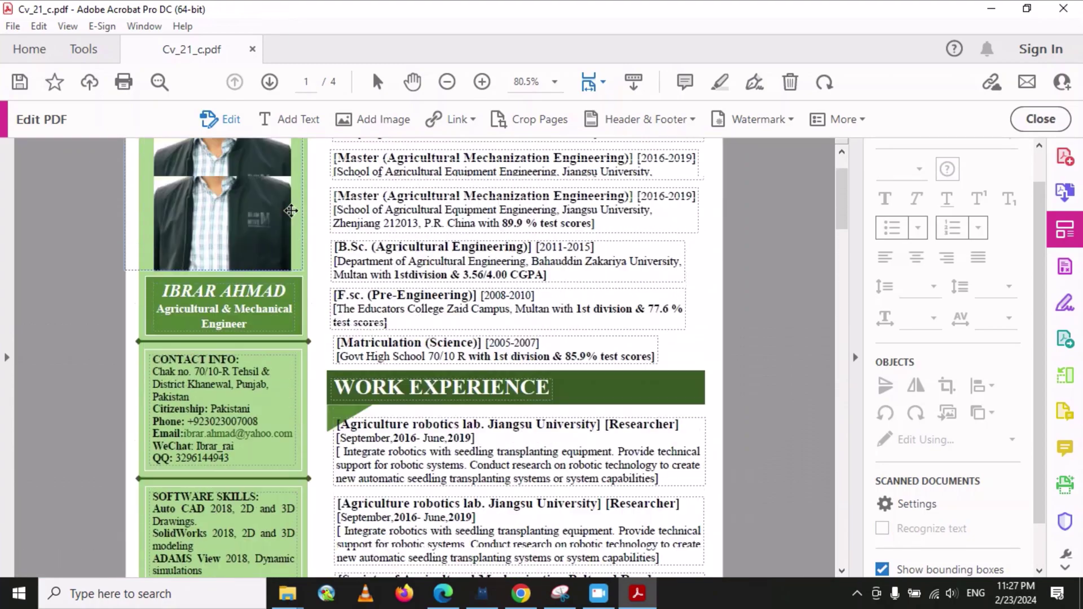
{"action": "left_click", "coordinate": [297, 115]}
{"action": "scroll", "coordinate": [338, 293], "scroll_direction": "down", "scroll_amount": 4}
{"action": "scroll", "coordinate": [375, 400], "scroll_direction": "down", "scroll_amount": 12}
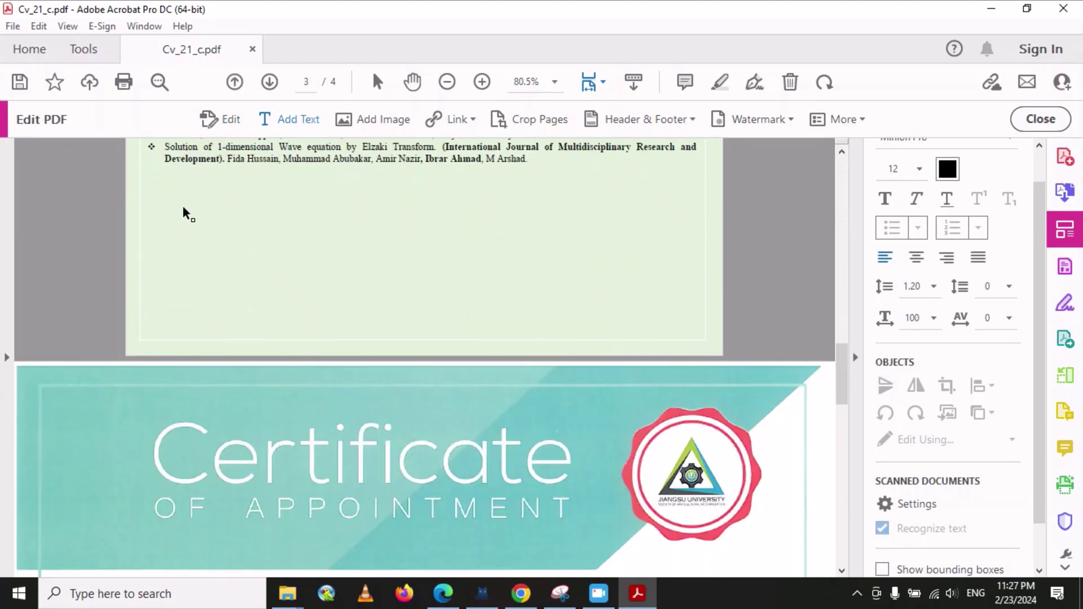
{"action": "scroll", "coordinate": [186, 208], "scroll_direction": "up", "scroll_amount": 8}
{"action": "scroll", "coordinate": [322, 262], "scroll_direction": "down", "scroll_amount": 1}
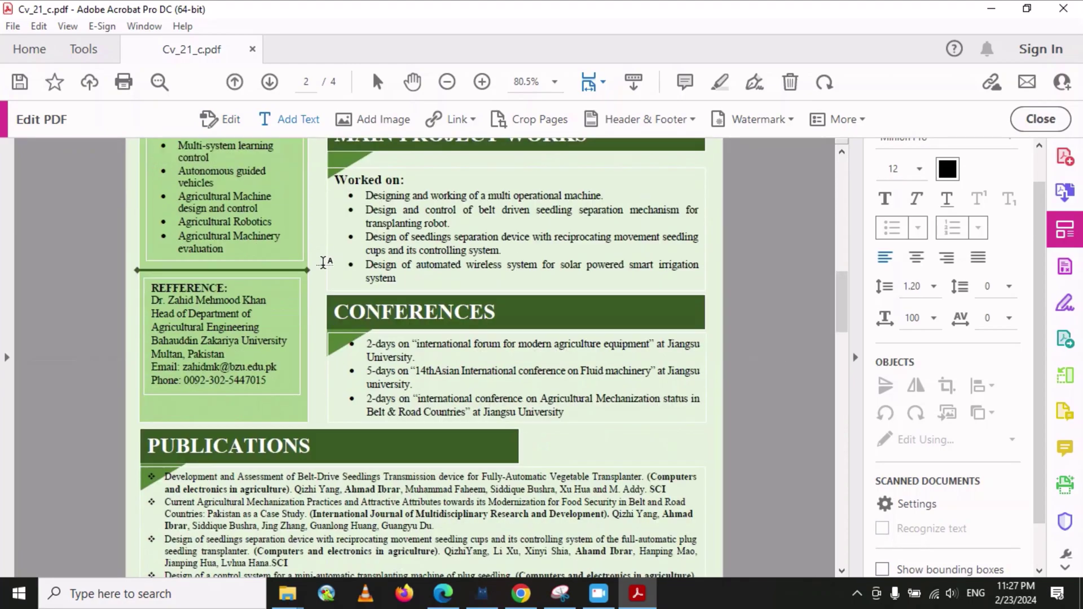
{"action": "scroll", "coordinate": [322, 262], "scroll_direction": "down", "scroll_amount": 8}
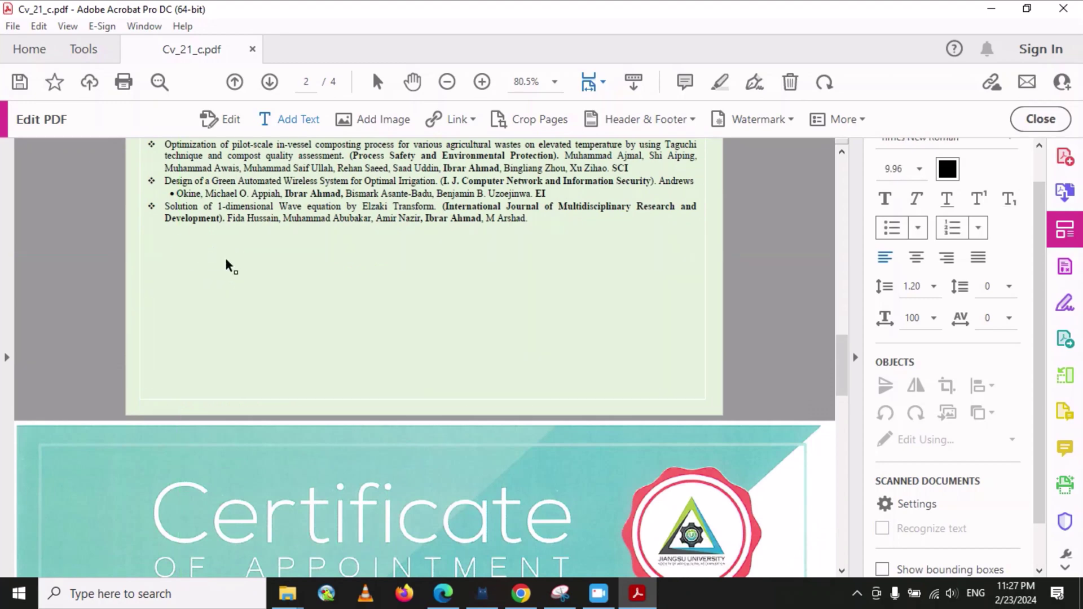
- Add a 'School' text box below the publications, formatted in Stencil at 18 pt
{"action": "left_click", "coordinate": [226, 256]}
{"action": "type", "text": "School"}
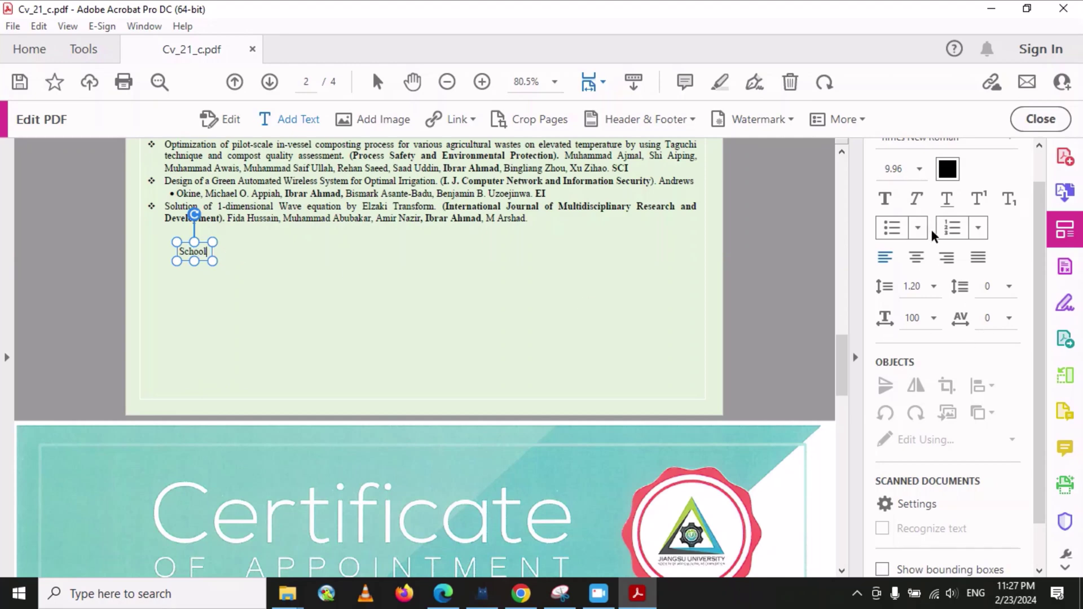
{"action": "scroll", "coordinate": [934, 221], "scroll_direction": "up", "scroll_amount": 1}
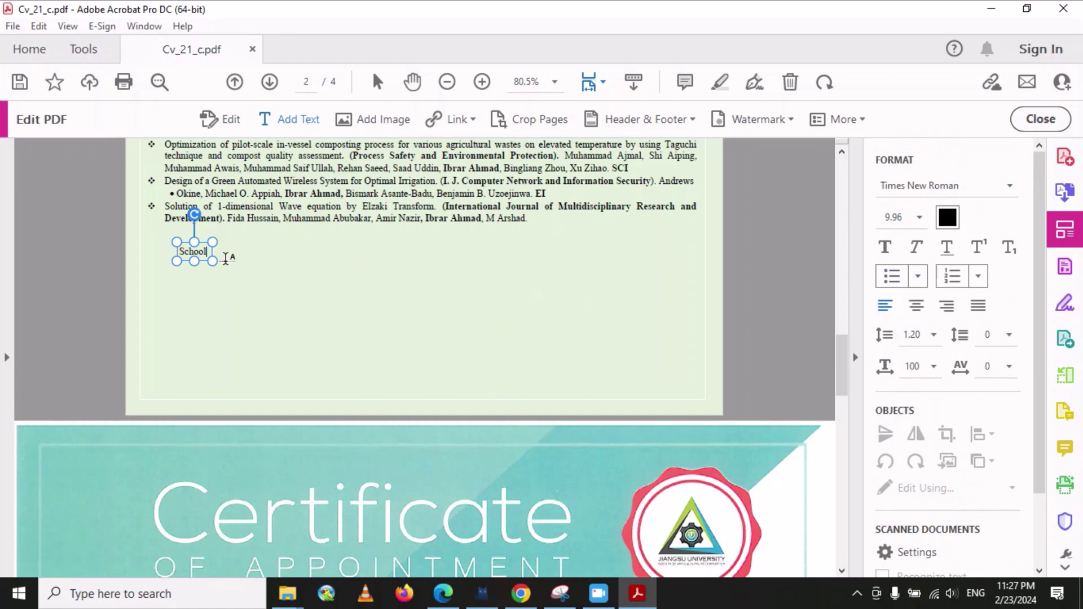
{"action": "double_click", "coordinate": [207, 252]}
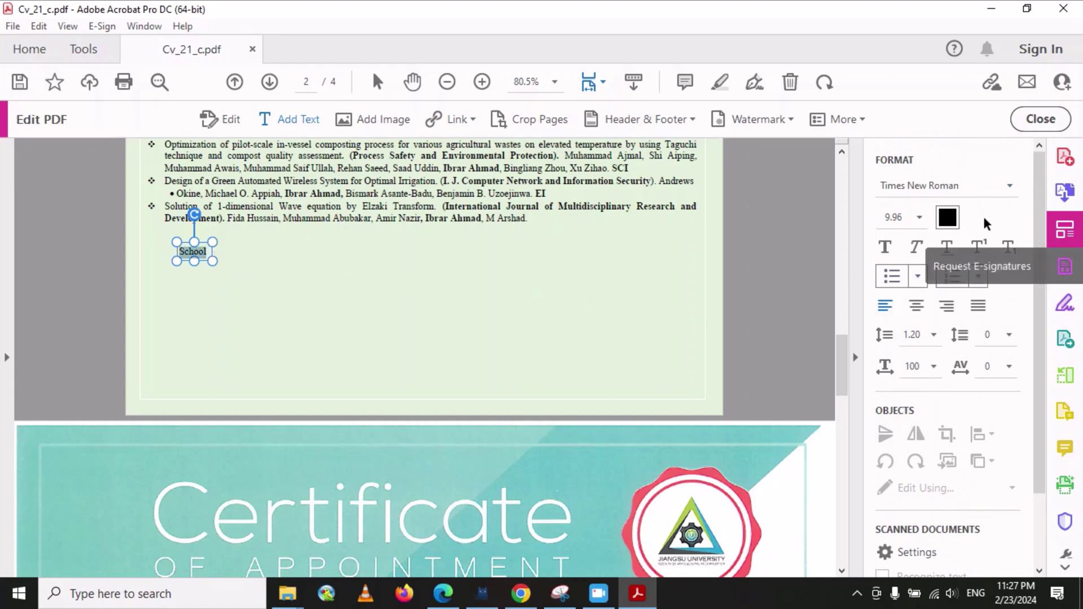
{"action": "left_click", "coordinate": [919, 218]}
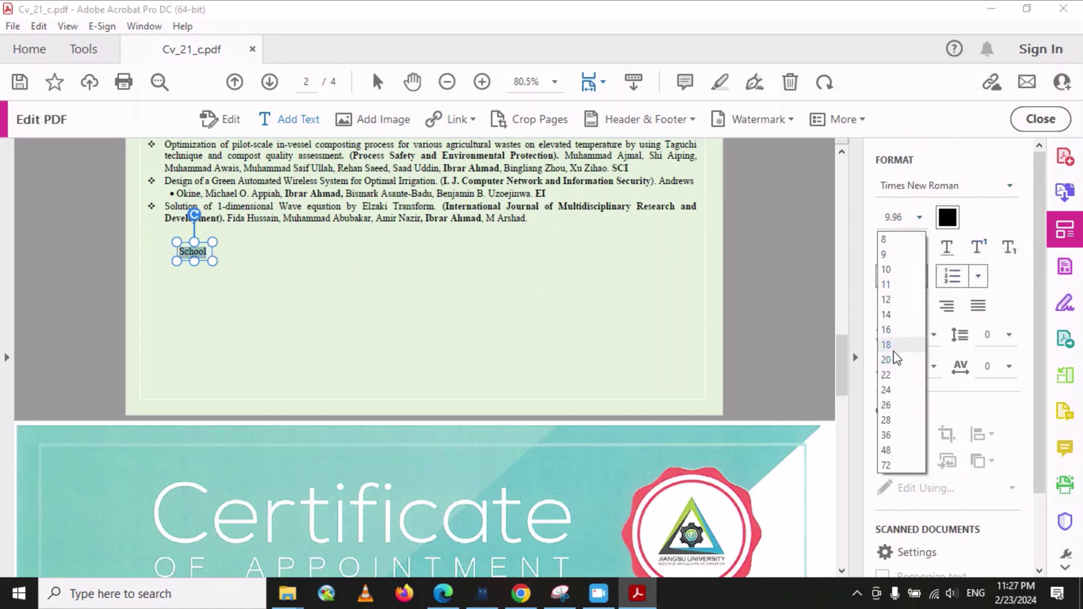
{"action": "left_click", "coordinate": [902, 343]}
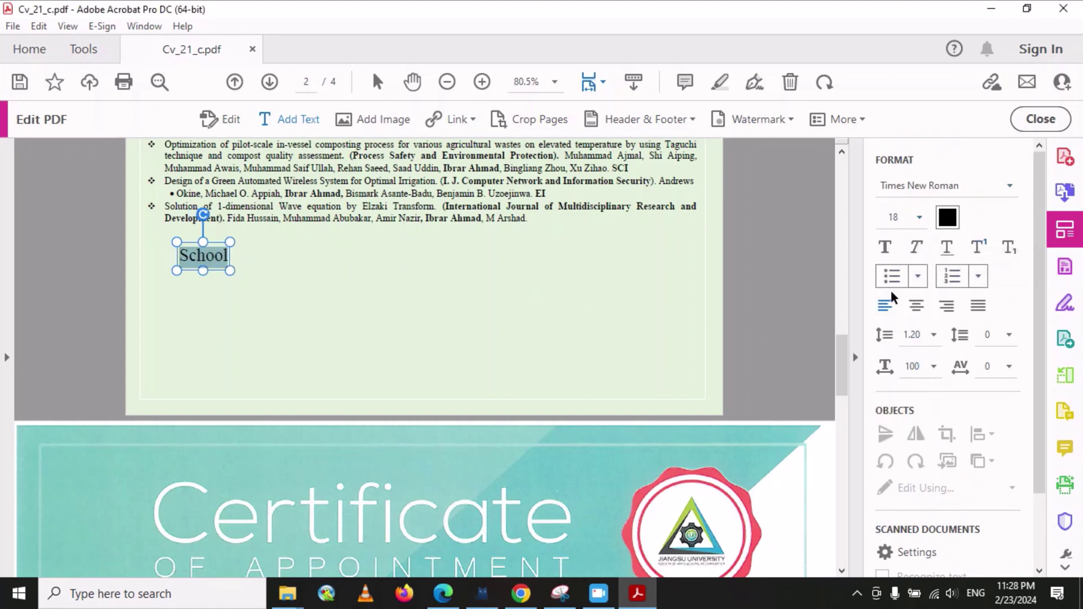
{"action": "left_click", "coordinate": [1002, 184]}
{"action": "left_click", "coordinate": [904, 389]}
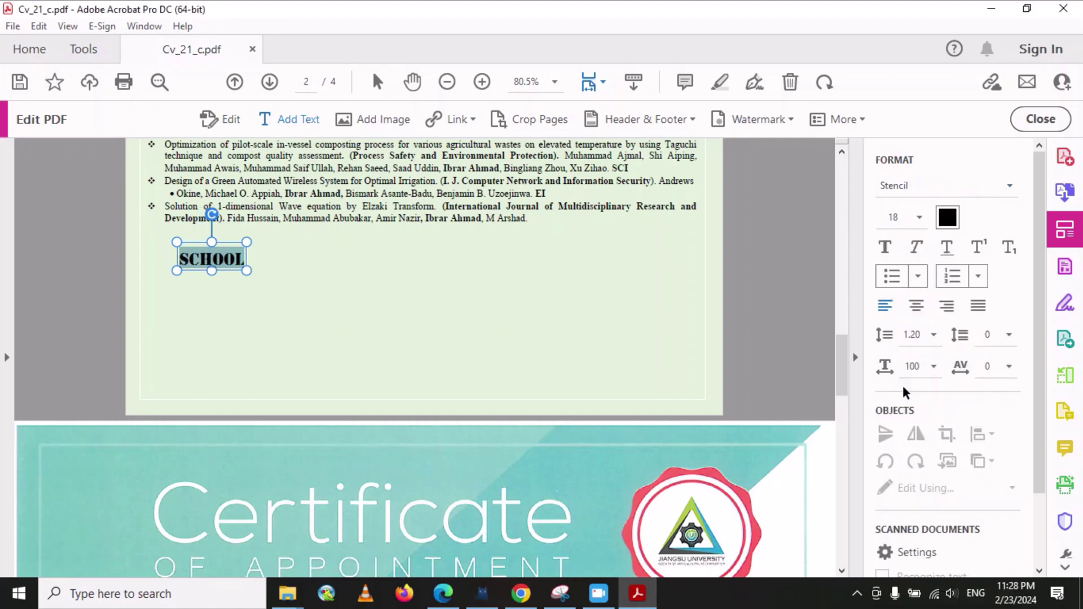
{"action": "left_click", "coordinate": [280, 281]}
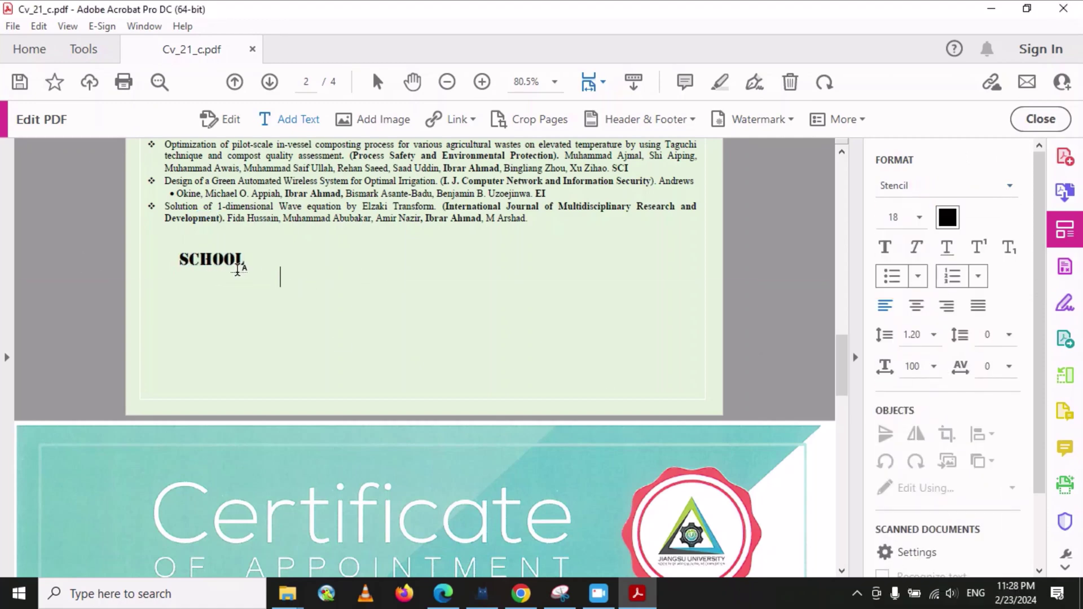
{"action": "scroll", "coordinate": [225, 270], "scroll_direction": "up", "scroll_amount": 10}
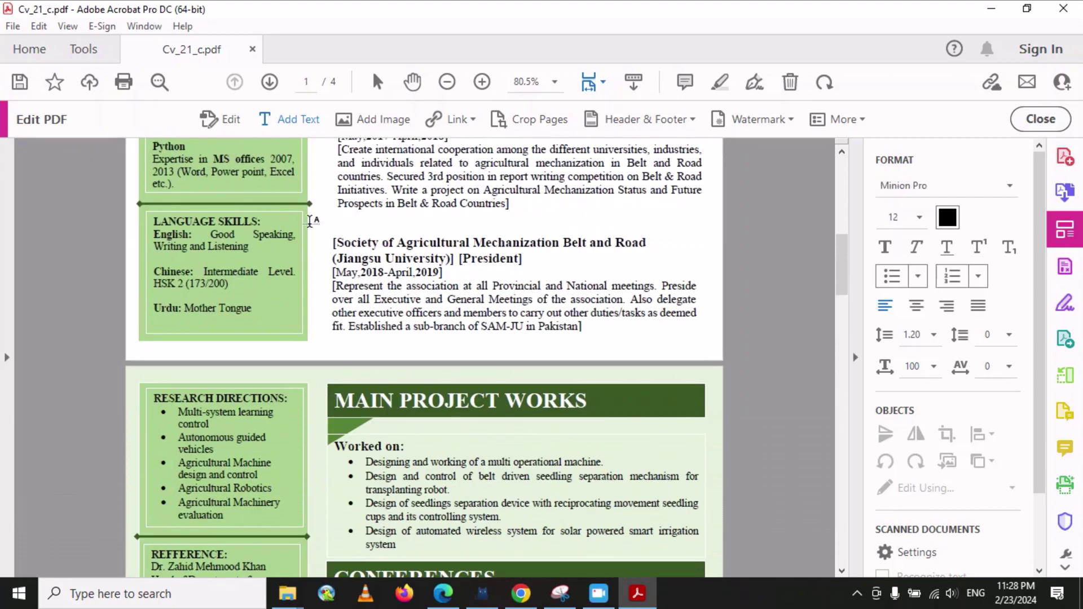
- Scroll back to the top of page 1, opening then cancelling Add Image
{"action": "scroll", "coordinate": [311, 248], "scroll_direction": "up", "scroll_amount": 7}
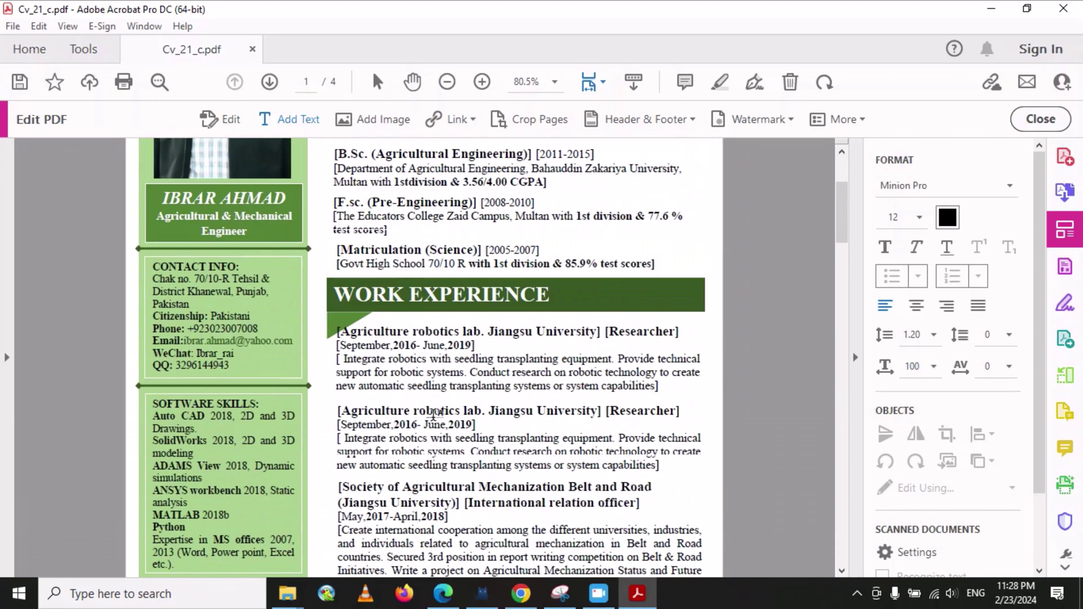
{"action": "scroll", "coordinate": [399, 274], "scroll_direction": "up", "scroll_amount": 3}
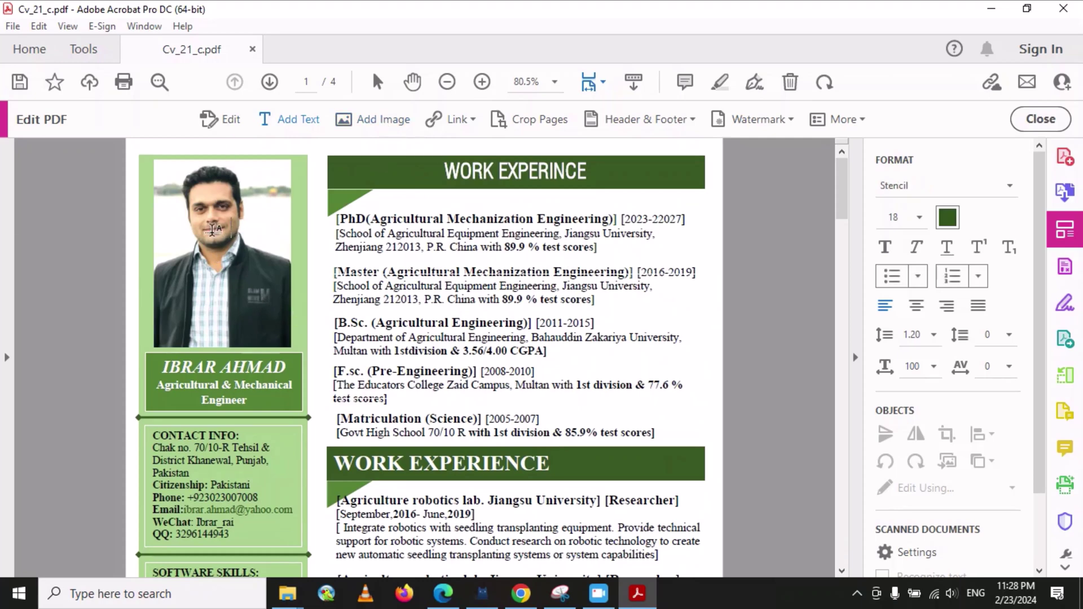
{"action": "left_click", "coordinate": [368, 117]}
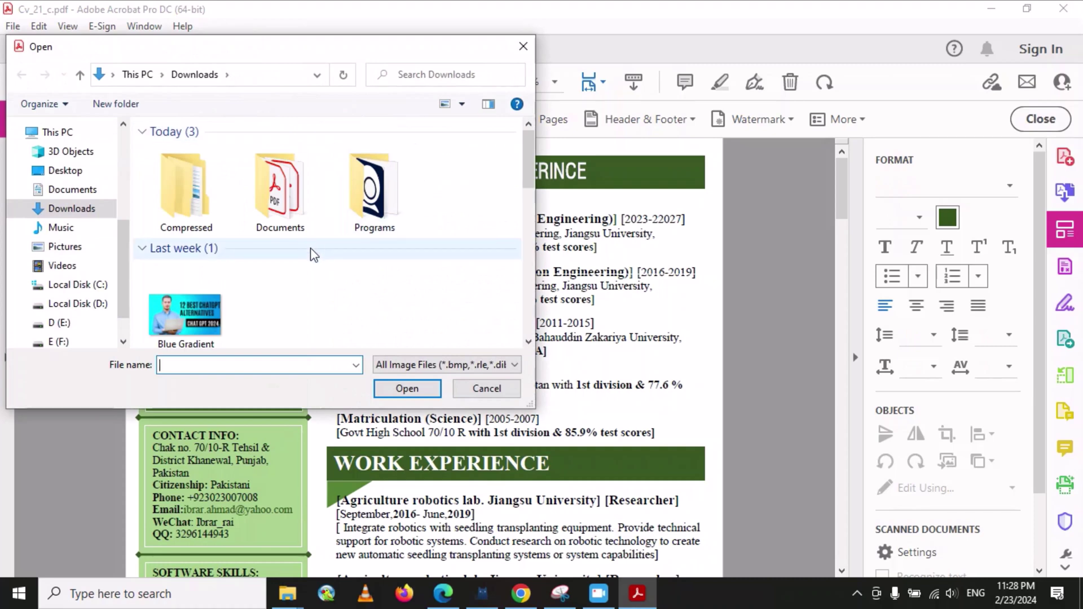
{"action": "left_click", "coordinate": [524, 46]}
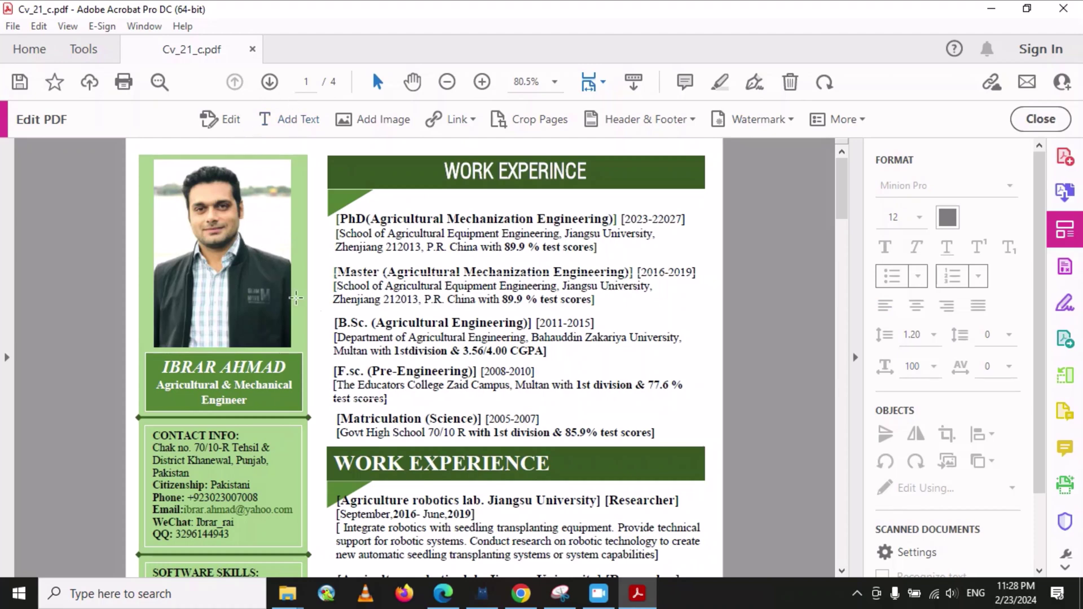
- In Edit mode, delete the portrait photo above the name in the green sidebar
{"action": "left_click", "coordinate": [235, 118]}
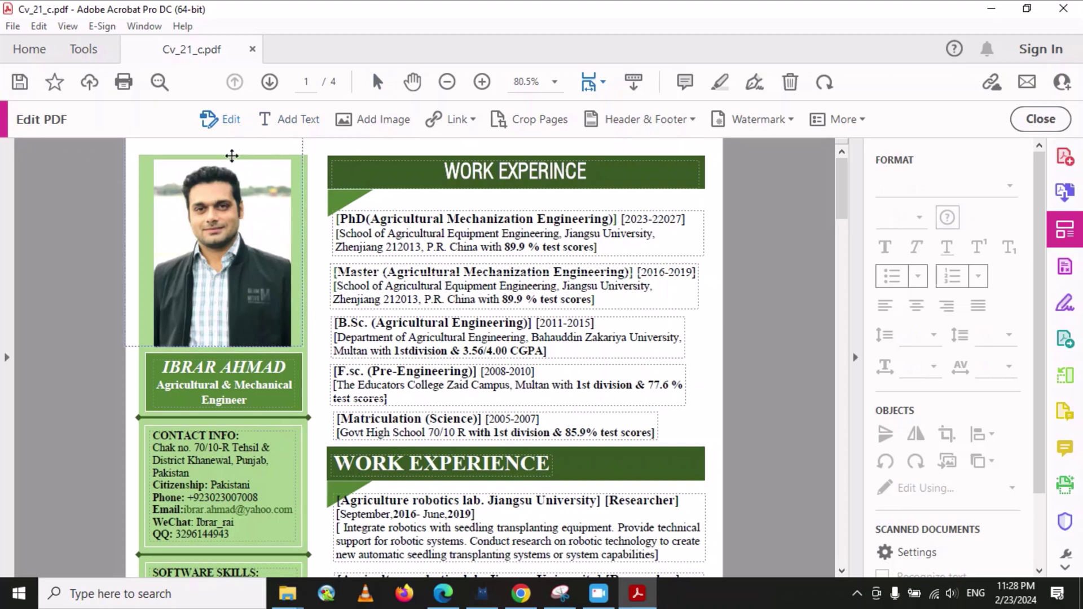
{"action": "left_click", "coordinate": [220, 221]}
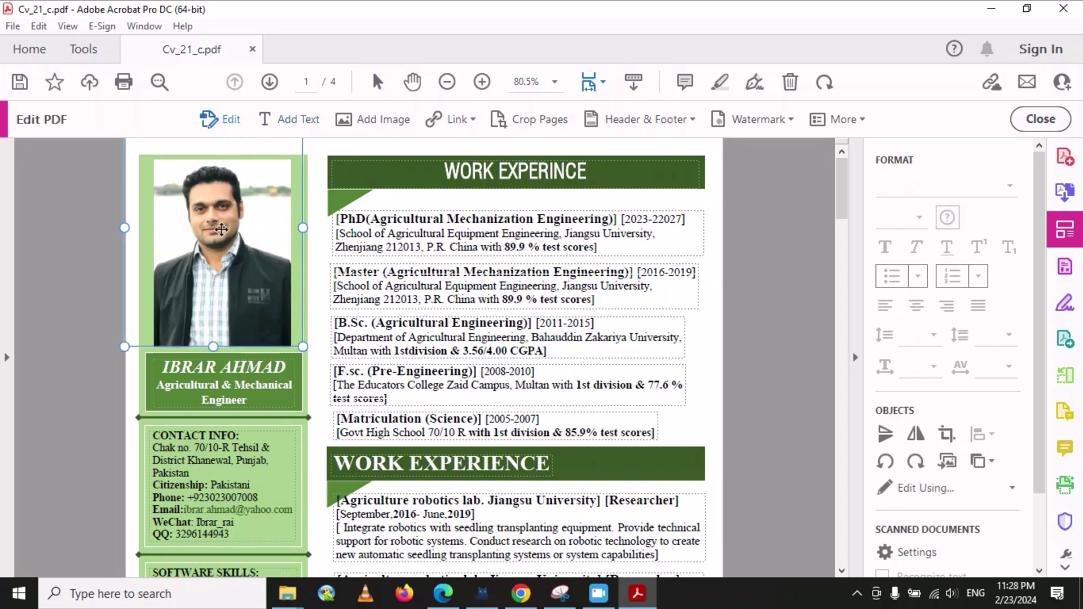
{"action": "key", "text": "Delete"}
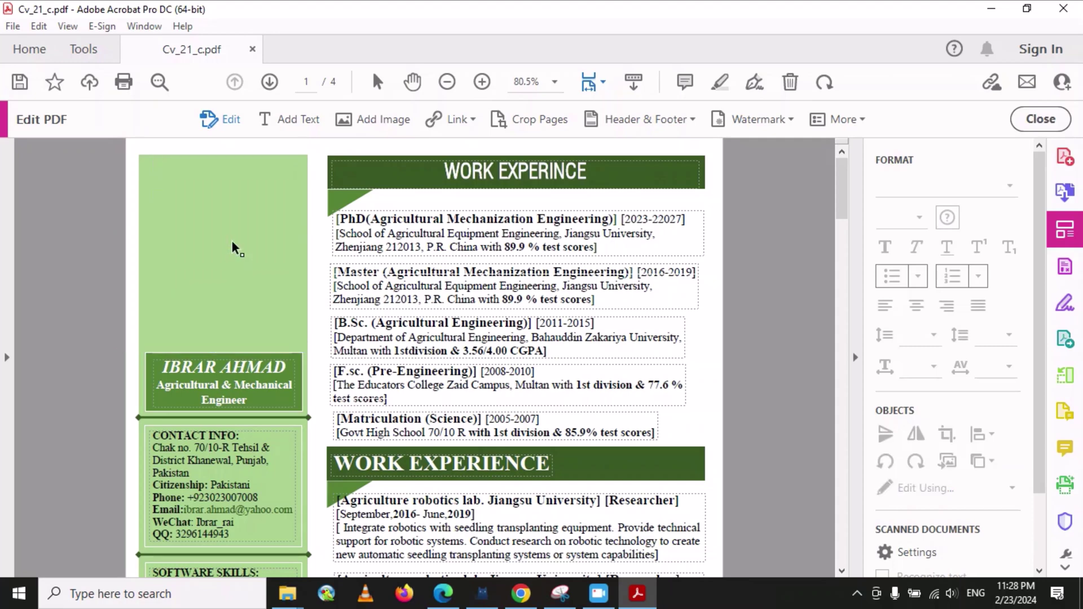
{"action": "left_click", "coordinate": [232, 240]}
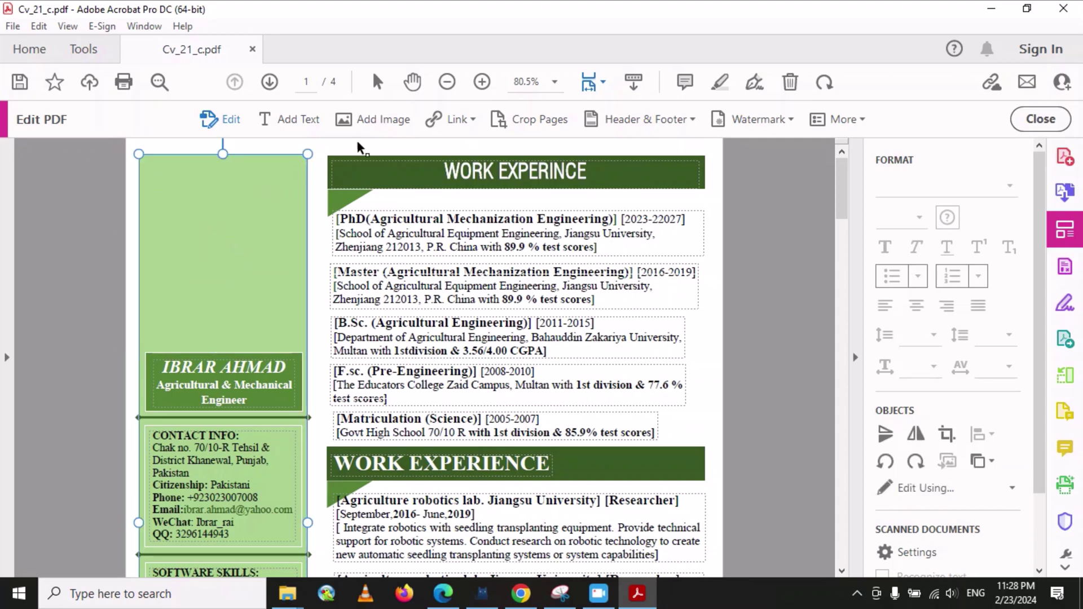
- Choose the Solid_guru picture from drive E's documents > Pictures folder as the new image
{"action": "left_click", "coordinate": [380, 116]}
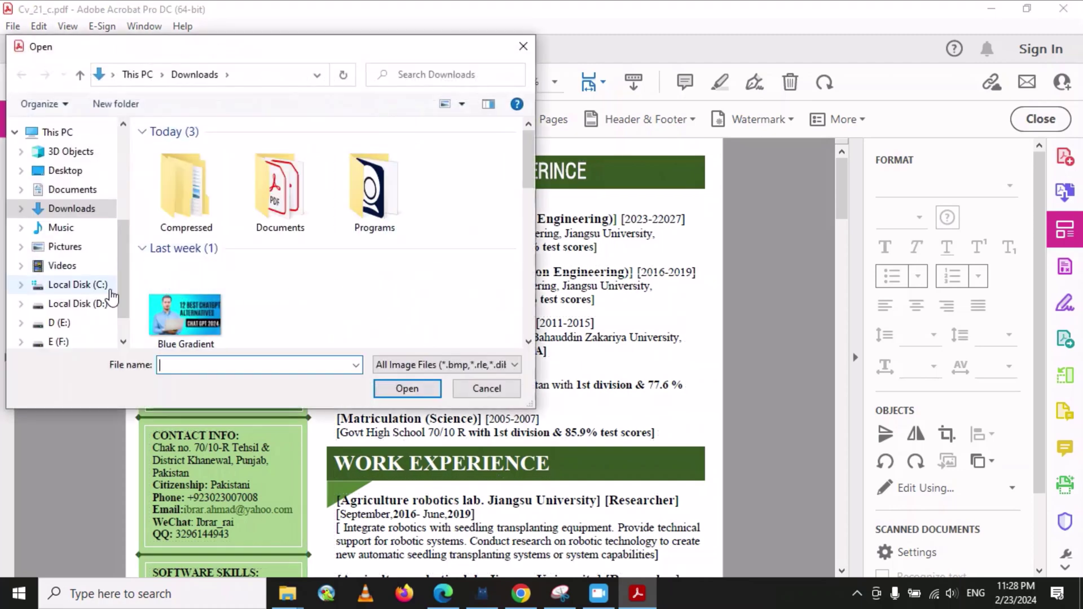
{"action": "scroll", "coordinate": [101, 307], "scroll_direction": "down", "scroll_amount": 2}
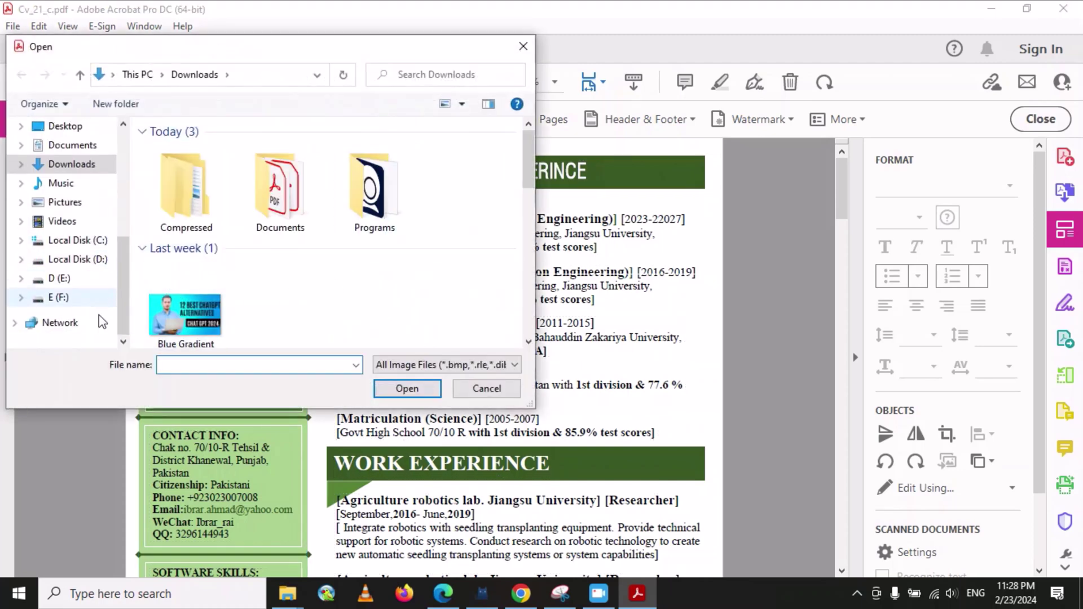
{"action": "left_click", "coordinate": [63, 298]}
{"action": "scroll", "coordinate": [303, 247], "scroll_direction": "down", "scroll_amount": 3}
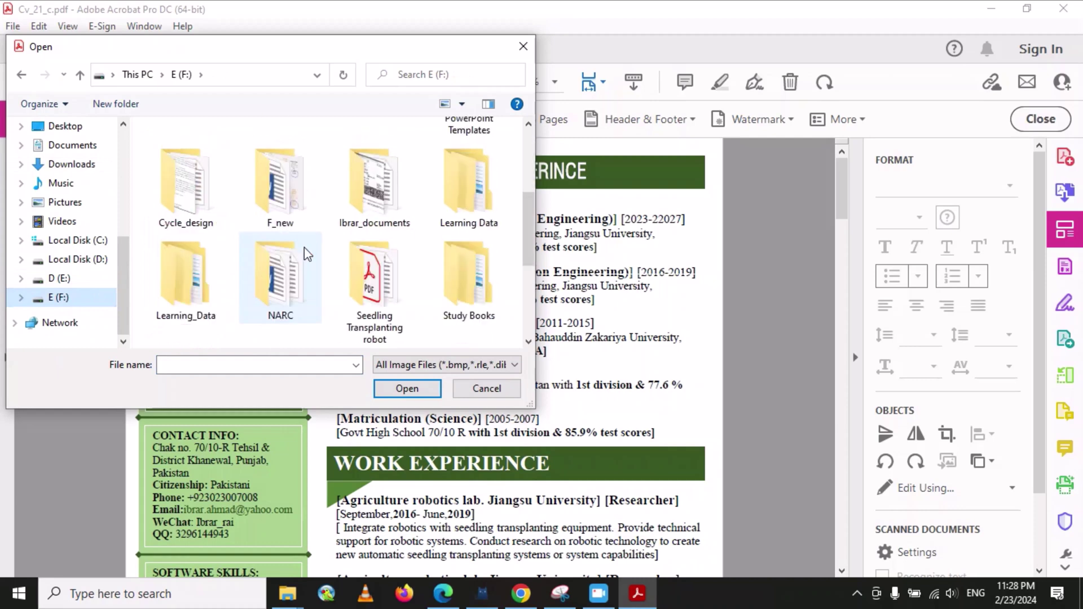
{"action": "scroll", "coordinate": [304, 247], "scroll_direction": "down", "scroll_amount": 2}
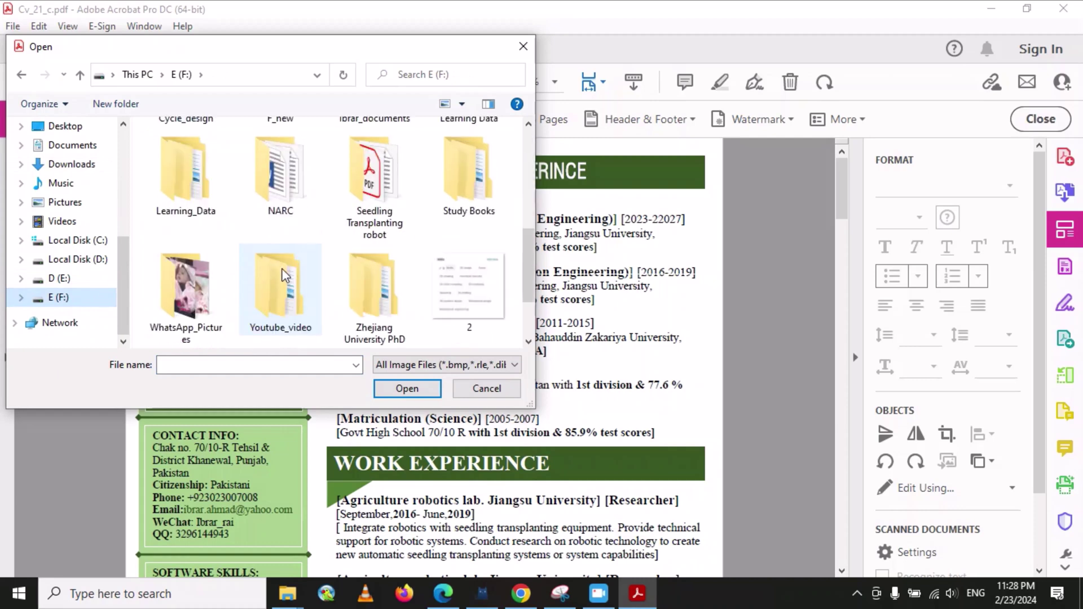
{"action": "scroll", "coordinate": [321, 262], "scroll_direction": "up", "scroll_amount": 3}
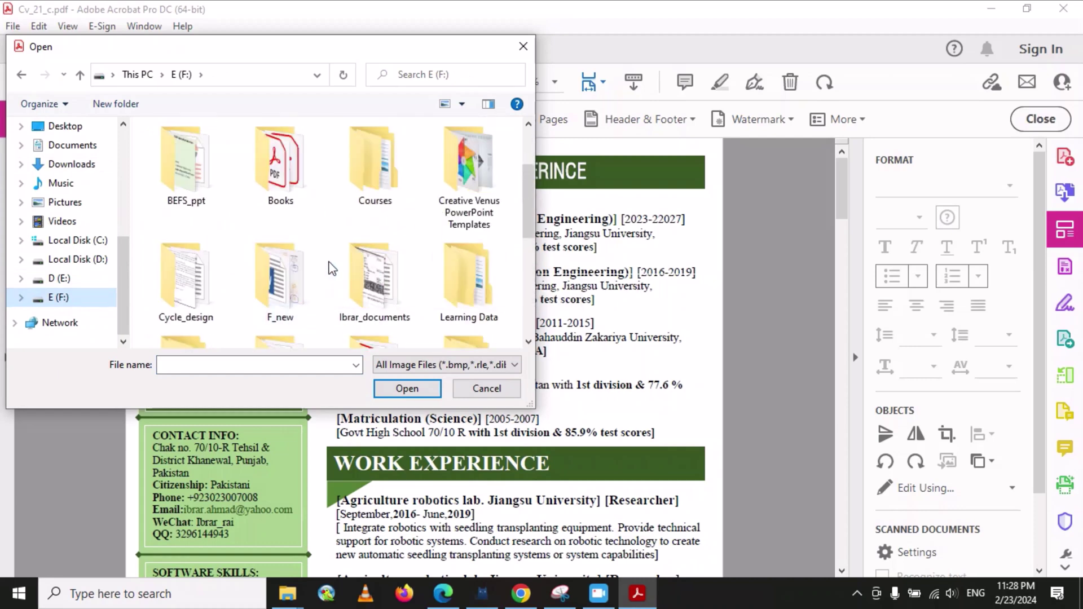
{"action": "double_click", "coordinate": [377, 275]}
{"action": "scroll", "coordinate": [327, 235], "scroll_direction": "down", "scroll_amount": 5}
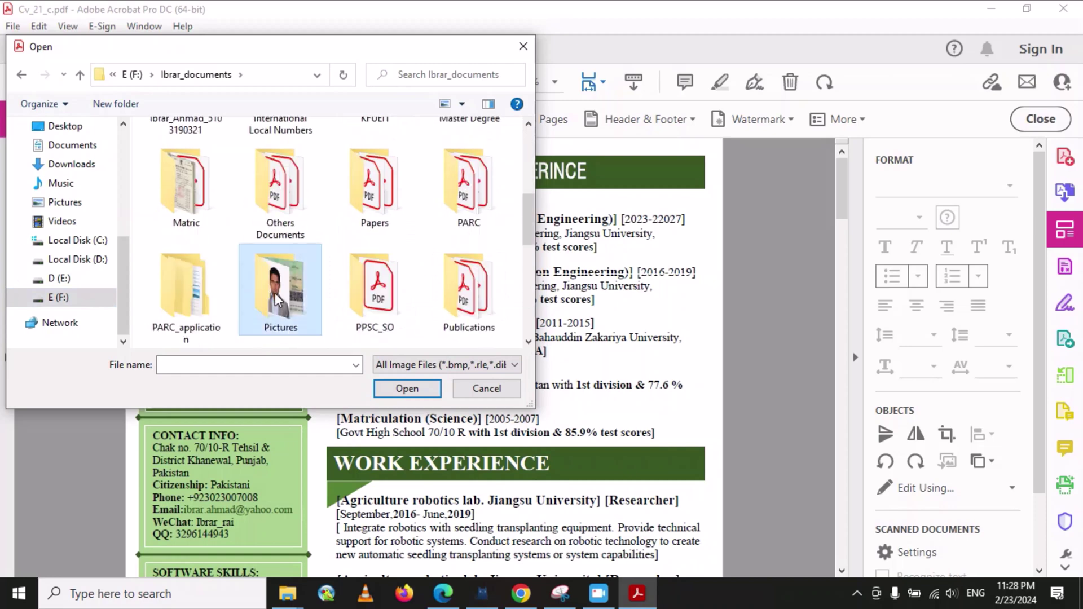
{"action": "double_click", "coordinate": [277, 285]}
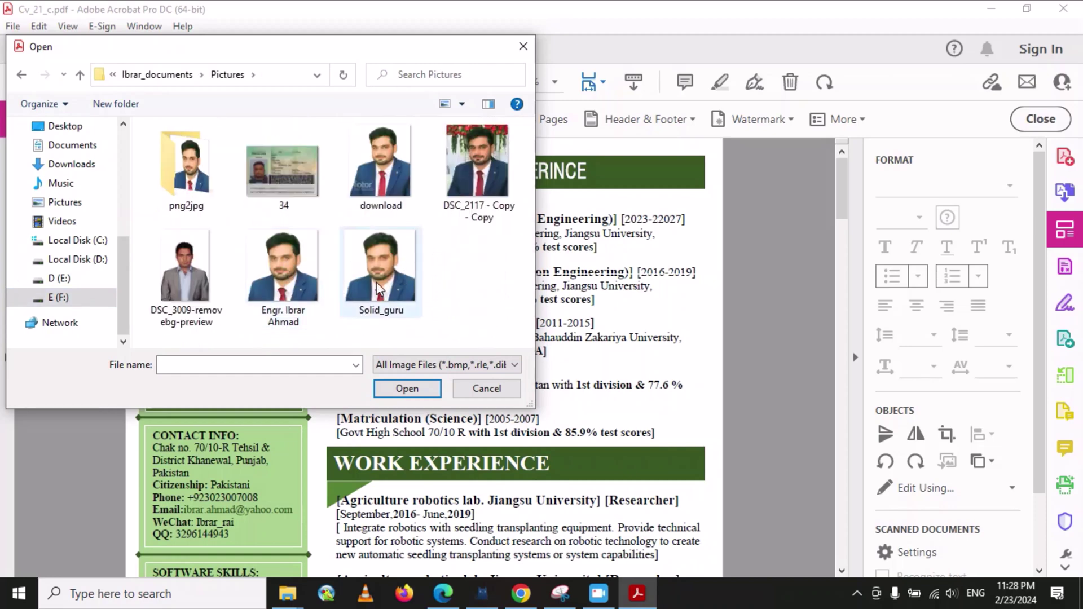
{"action": "left_click", "coordinate": [398, 261]}
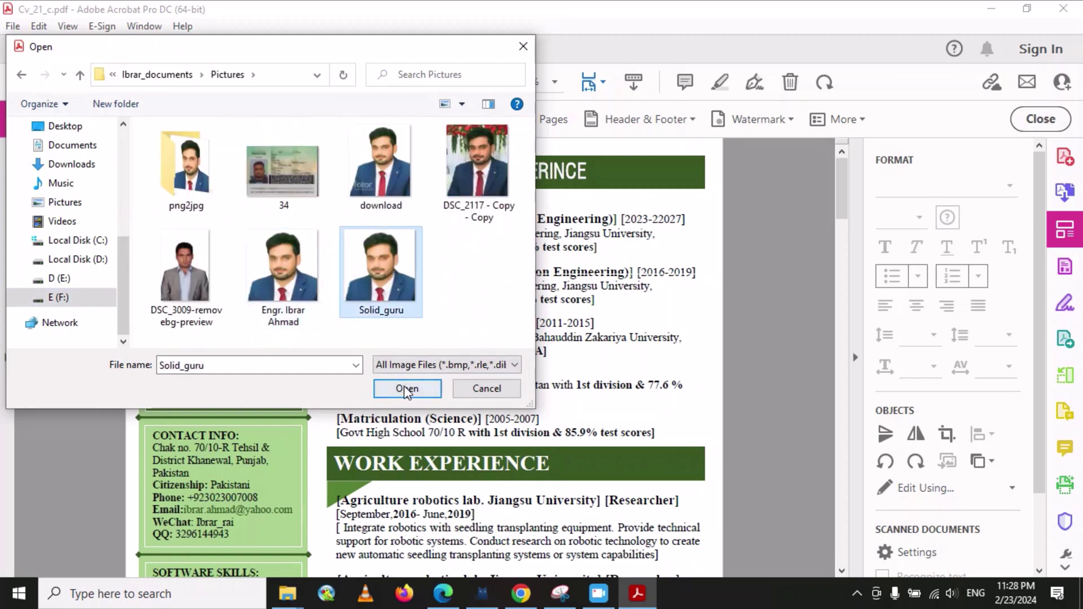
{"action": "left_click", "coordinate": [406, 390]}
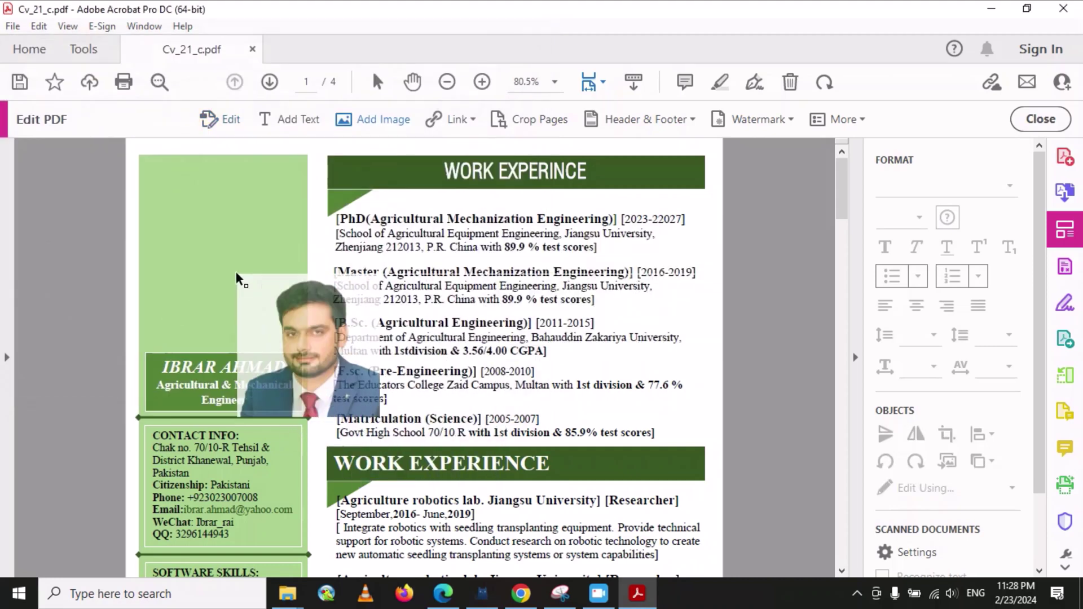
- Place the Solid_guru photo in the sidebar, shrink it to fit, and centre it
{"action": "left_click", "coordinate": [152, 168]}
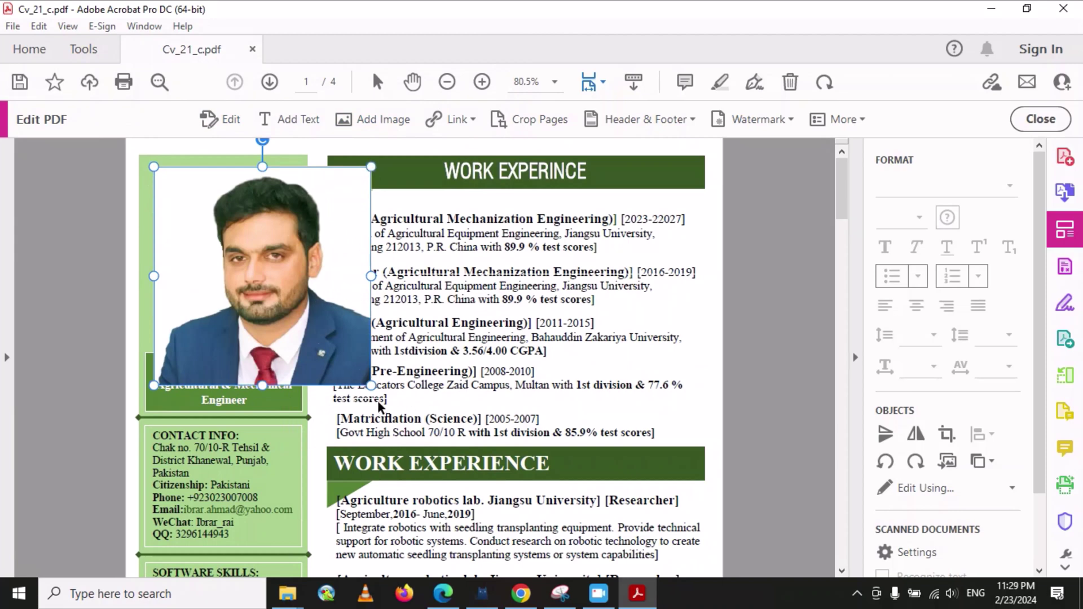
{"action": "left_click_drag", "start_coordinate": [370, 386], "coordinate": [264, 316]}
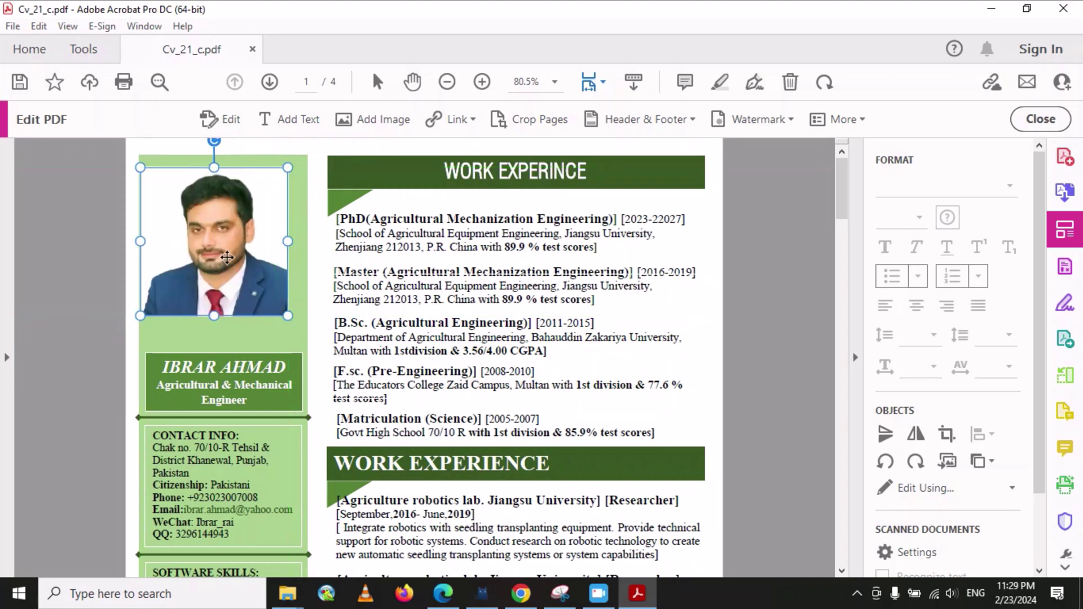
{"action": "left_click_drag", "start_coordinate": [214, 236], "coordinate": [222, 238]}
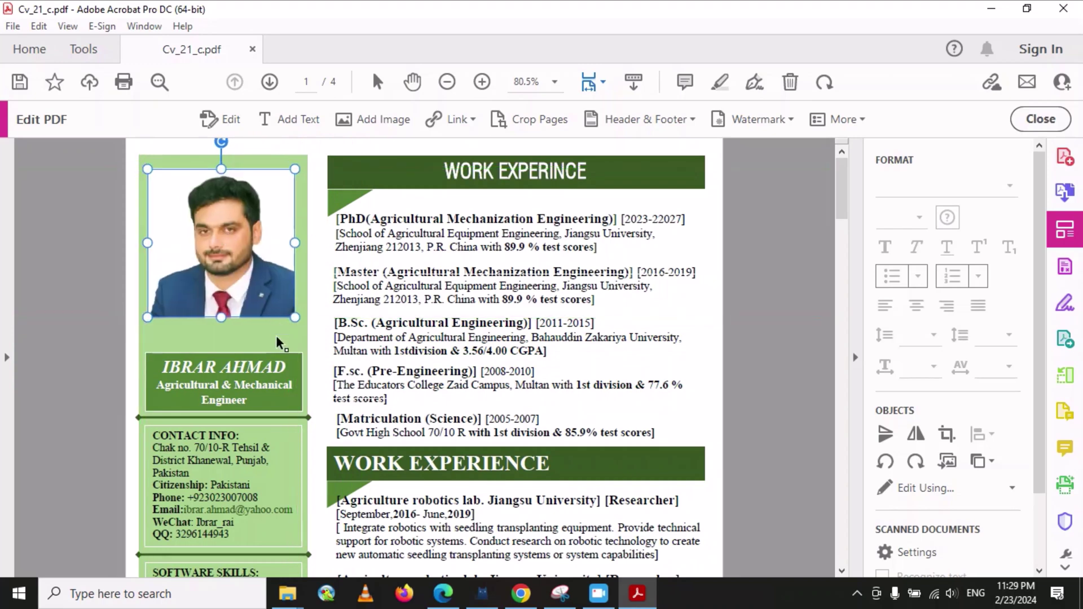
{"action": "left_click", "coordinate": [248, 333]}
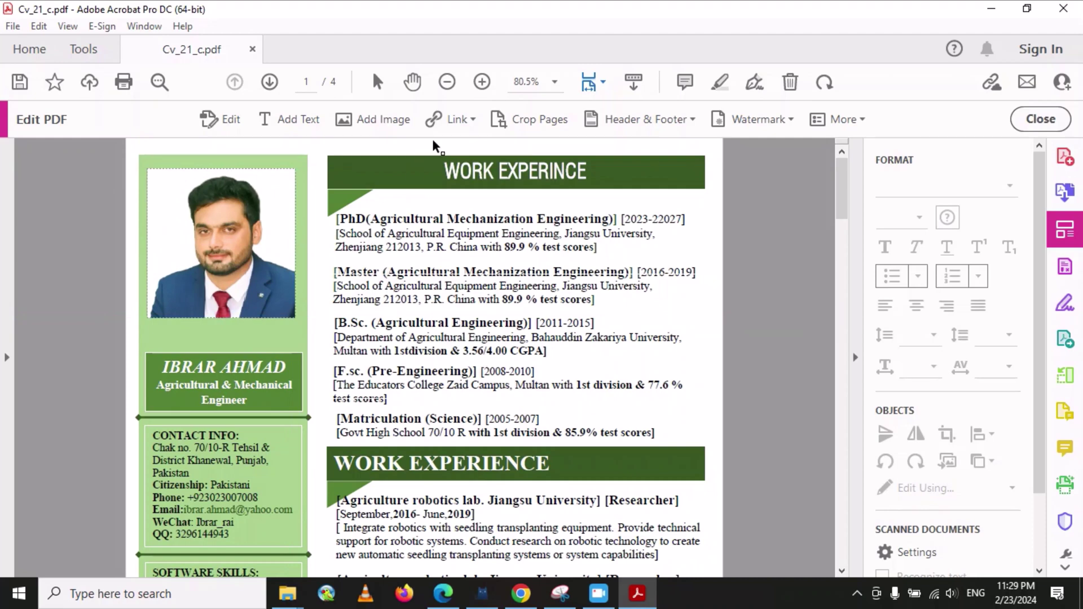
- Dismiss the Link options, scroll to page 2, and exit Edit PDF mode
{"action": "left_click", "coordinate": [463, 120]}
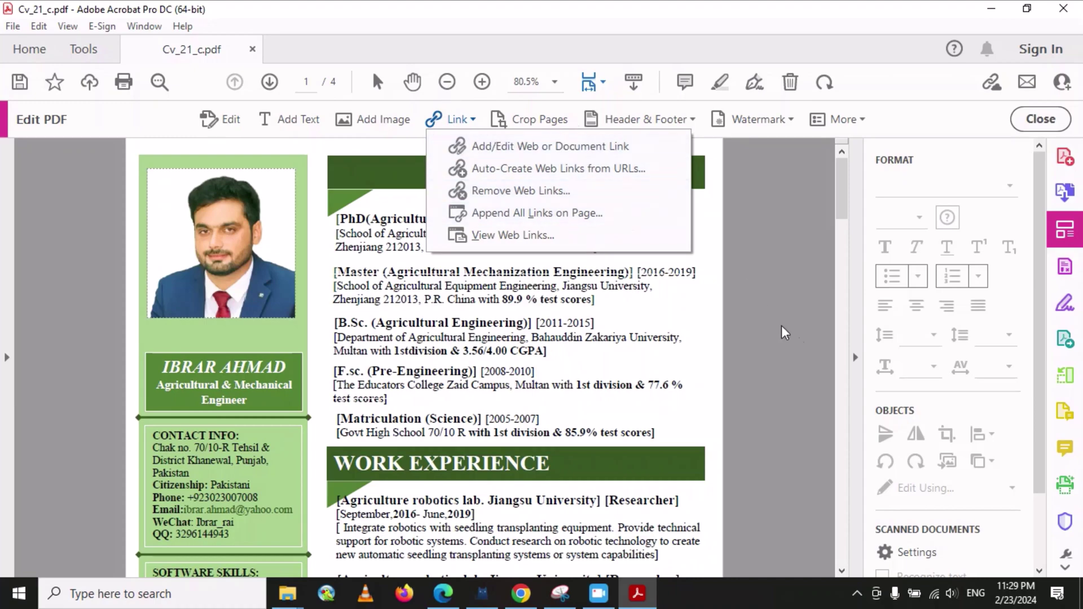
{"action": "left_click", "coordinate": [789, 338]}
{"action": "scroll", "coordinate": [468, 285], "scroll_direction": "down", "scroll_amount": 10}
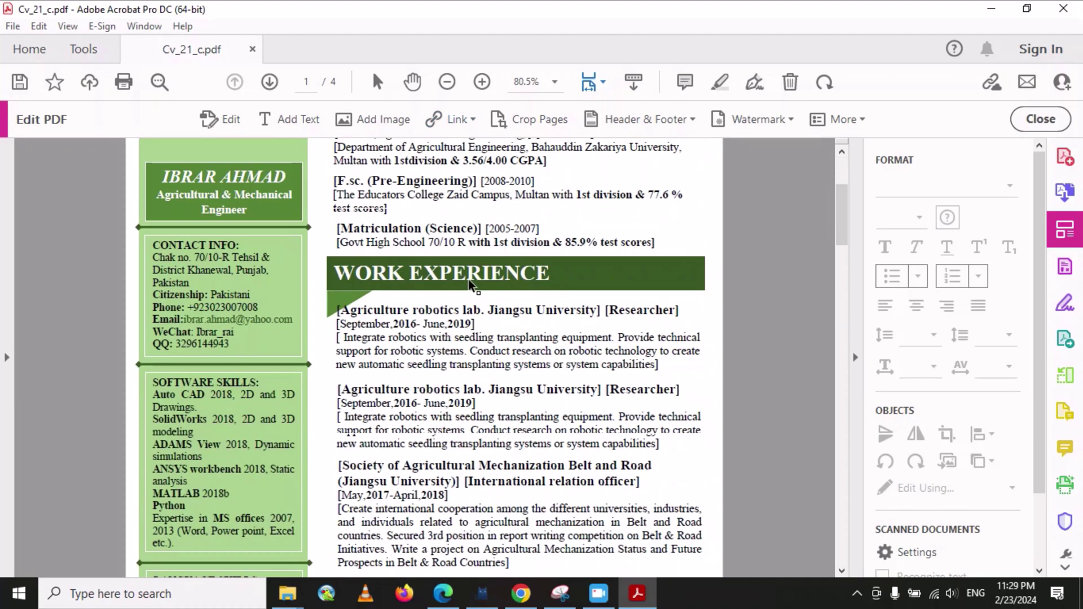
{"action": "scroll", "coordinate": [513, 282], "scroll_direction": "down", "scroll_amount": 15}
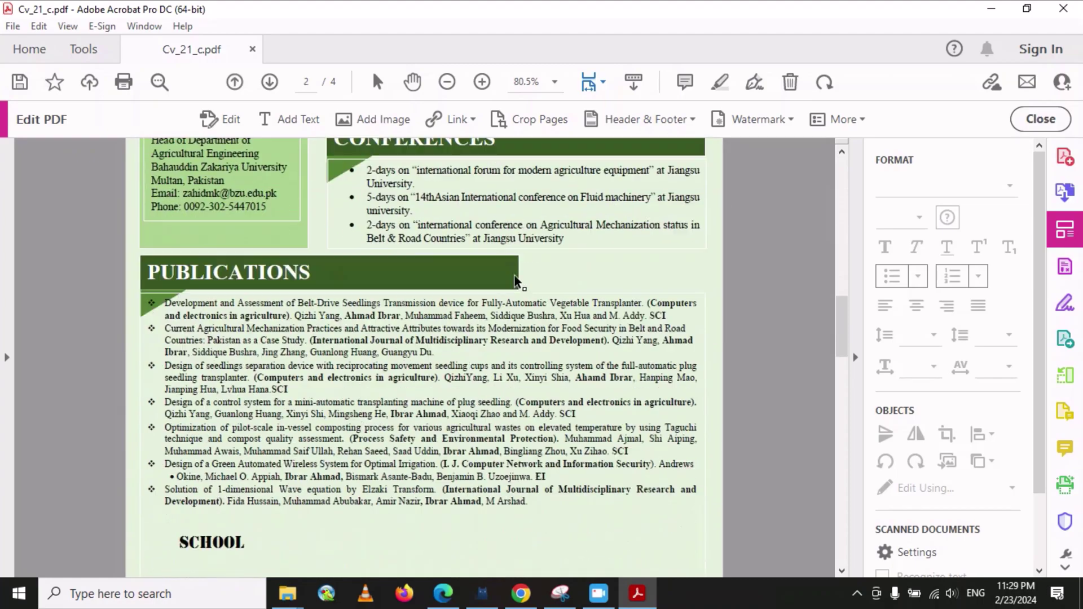
{"action": "scroll", "coordinate": [522, 281], "scroll_direction": "up", "scroll_amount": 4}
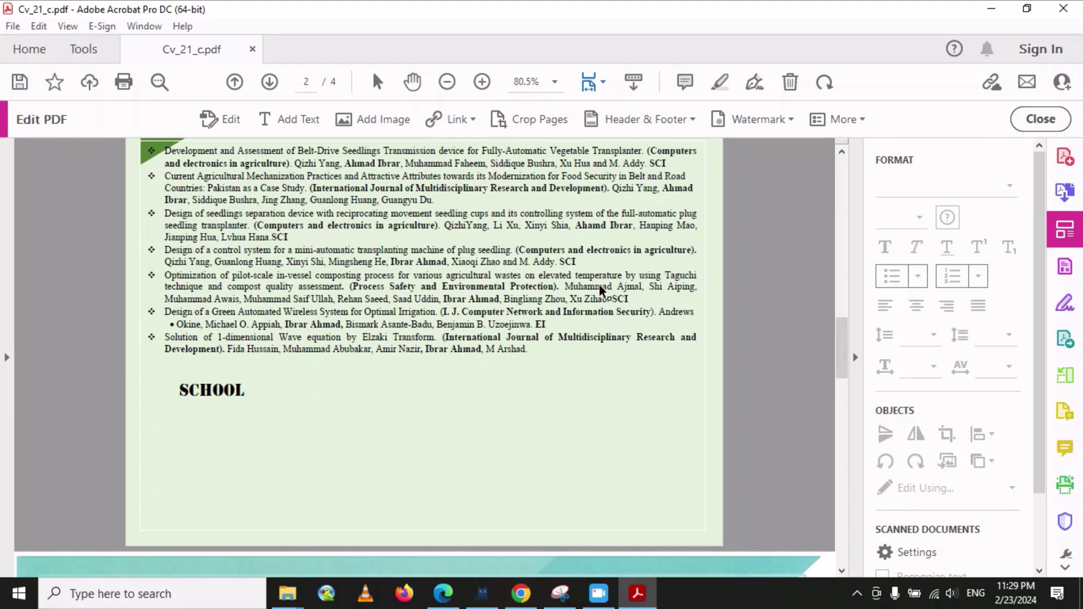
{"action": "left_click", "coordinate": [1041, 119]}
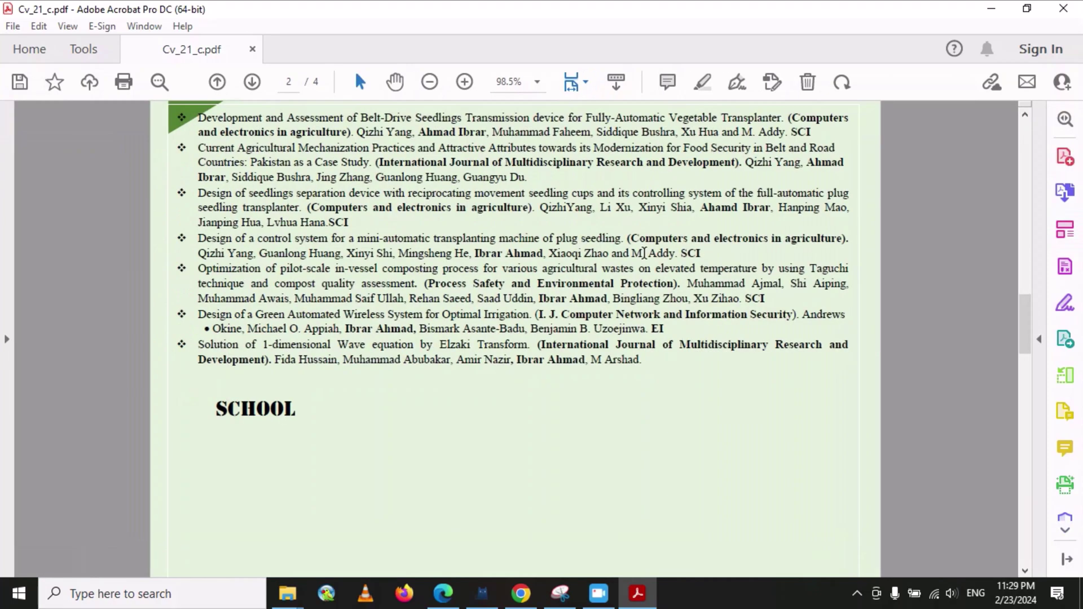
- Scroll up the CV and open the Sign tools for the document
{"action": "scroll", "coordinate": [646, 349], "scroll_direction": "up", "scroll_amount": 4}
{"action": "scroll", "coordinate": [646, 350], "scroll_direction": "up", "scroll_amount": 15}
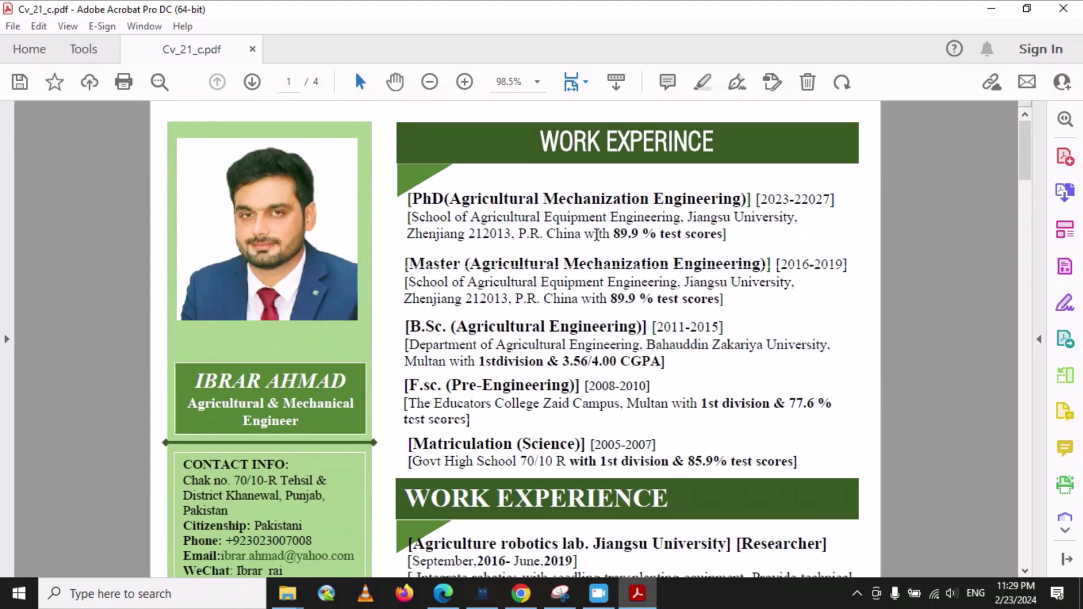
{"action": "scroll", "coordinate": [597, 235], "scroll_direction": "down", "scroll_amount": 3}
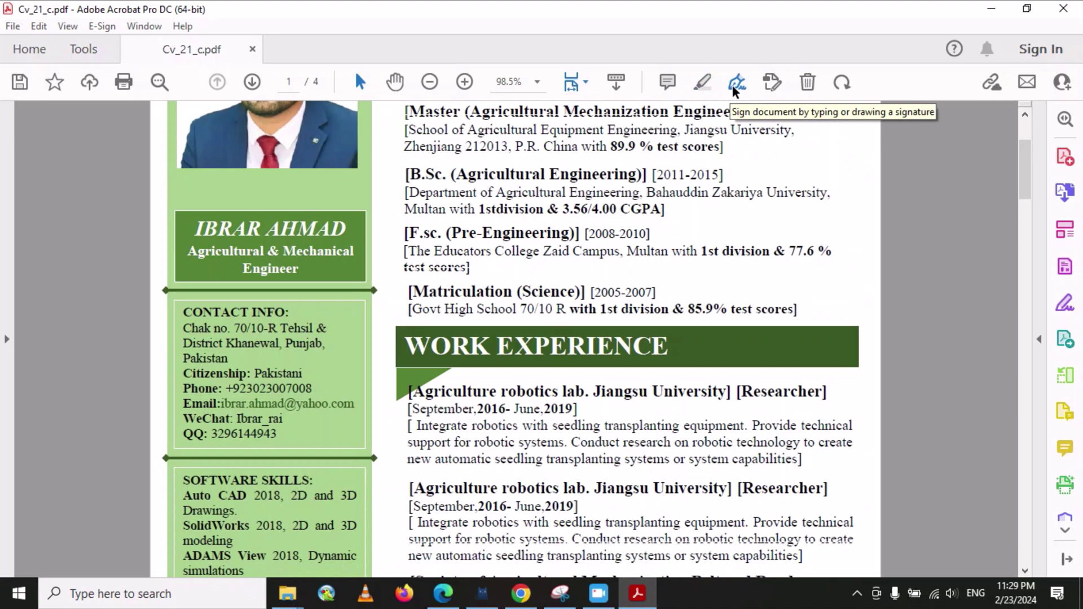
{"action": "left_click", "coordinate": [736, 86]}
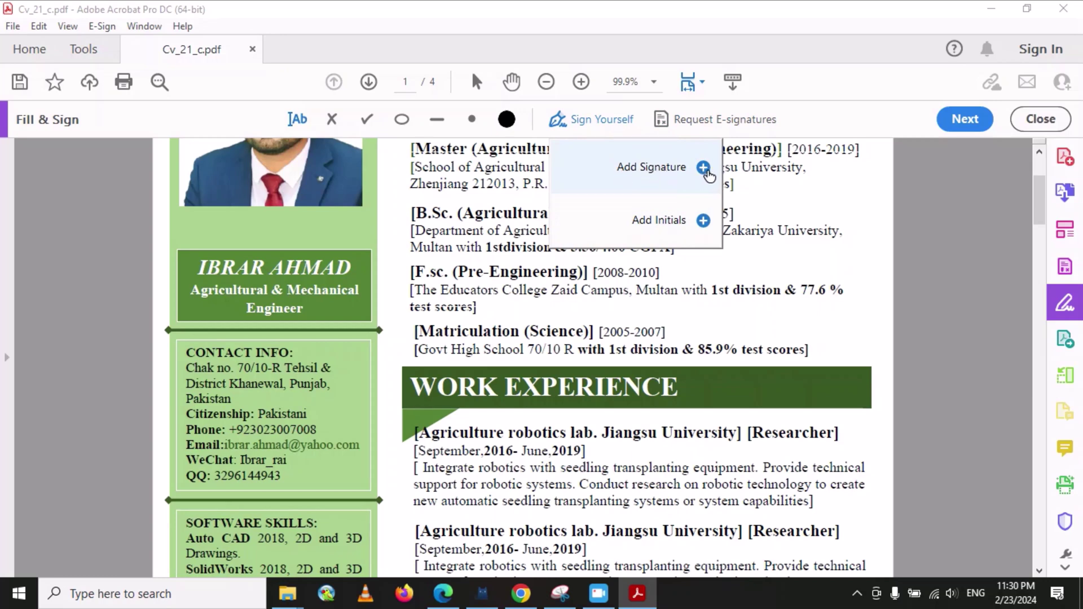
- Type the signer's name as a new signature and choose the second cursive handwriting style
{"action": "left_click", "coordinate": [703, 168]}
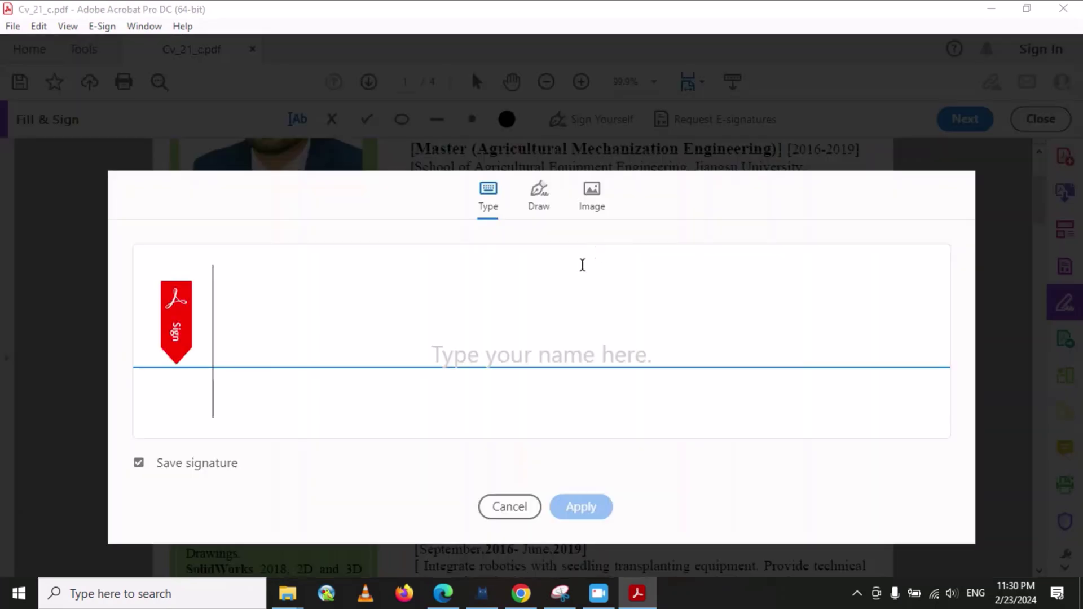
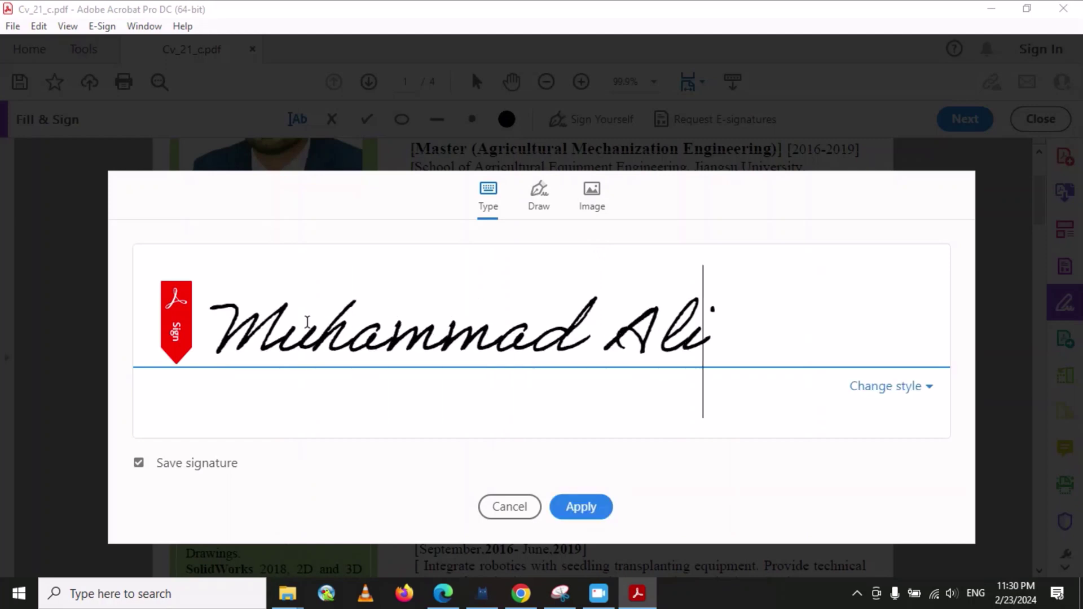
{"action": "left_click", "coordinate": [930, 390]}
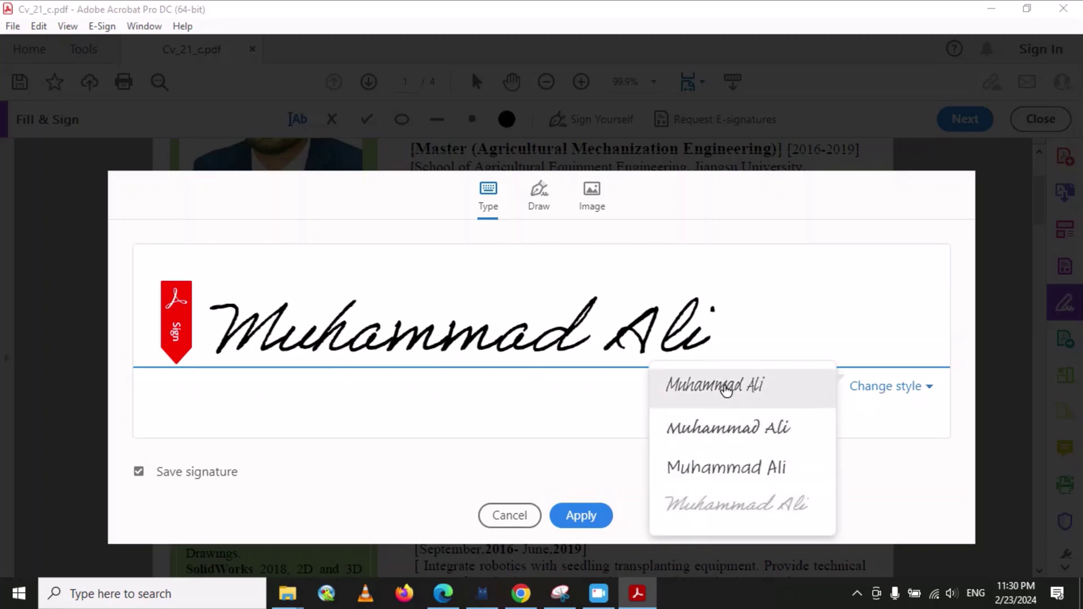
{"action": "left_click", "coordinate": [720, 387]}
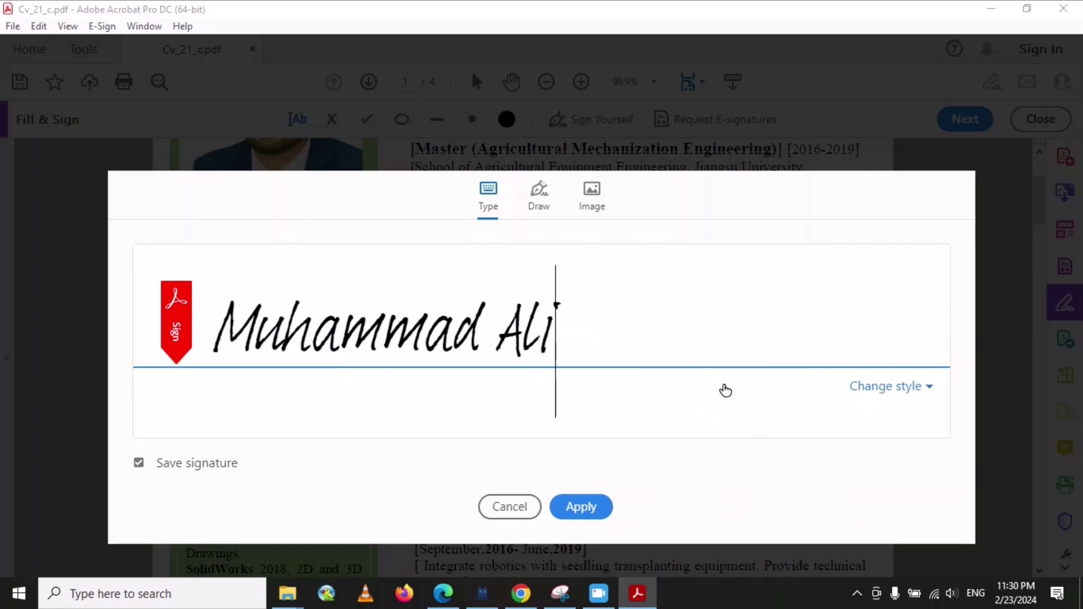
{"action": "left_click", "coordinate": [926, 393]}
{"action": "left_click", "coordinate": [740, 473]}
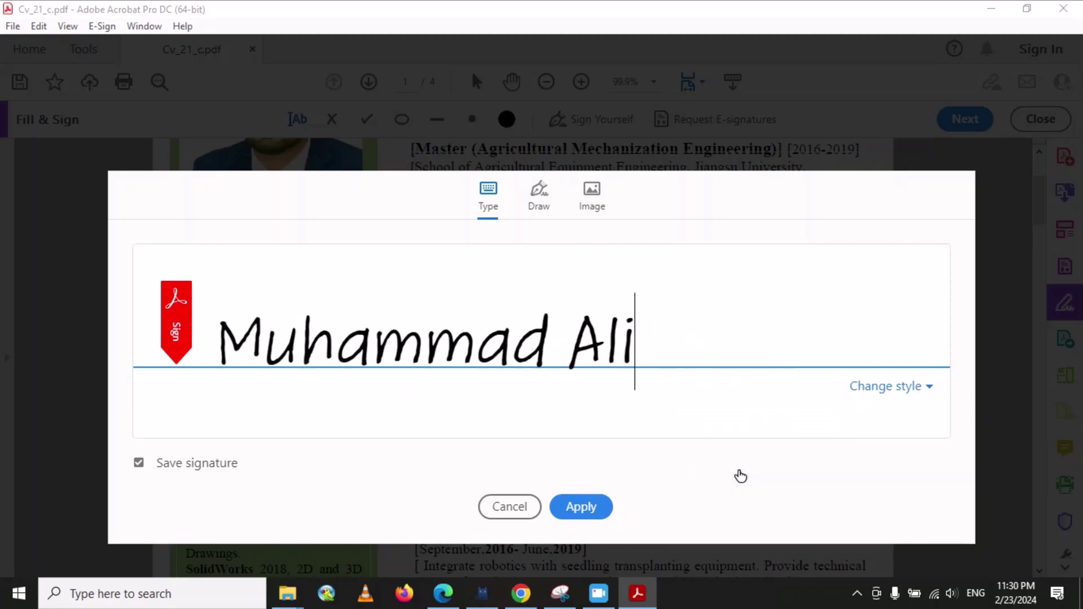
{"action": "left_click", "coordinate": [928, 390]}
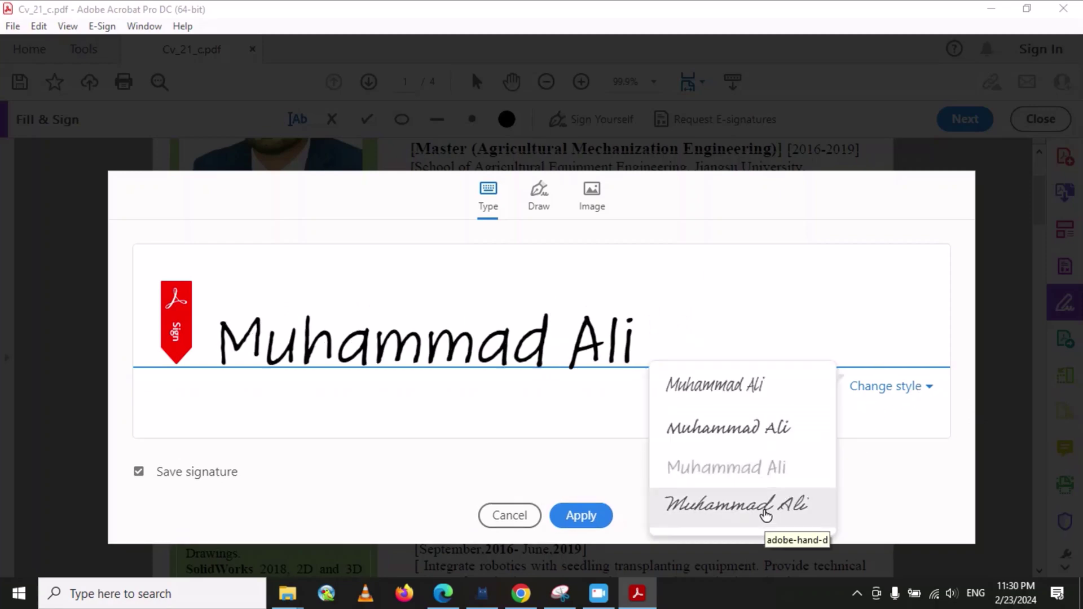
{"action": "left_click", "coordinate": [764, 511]}
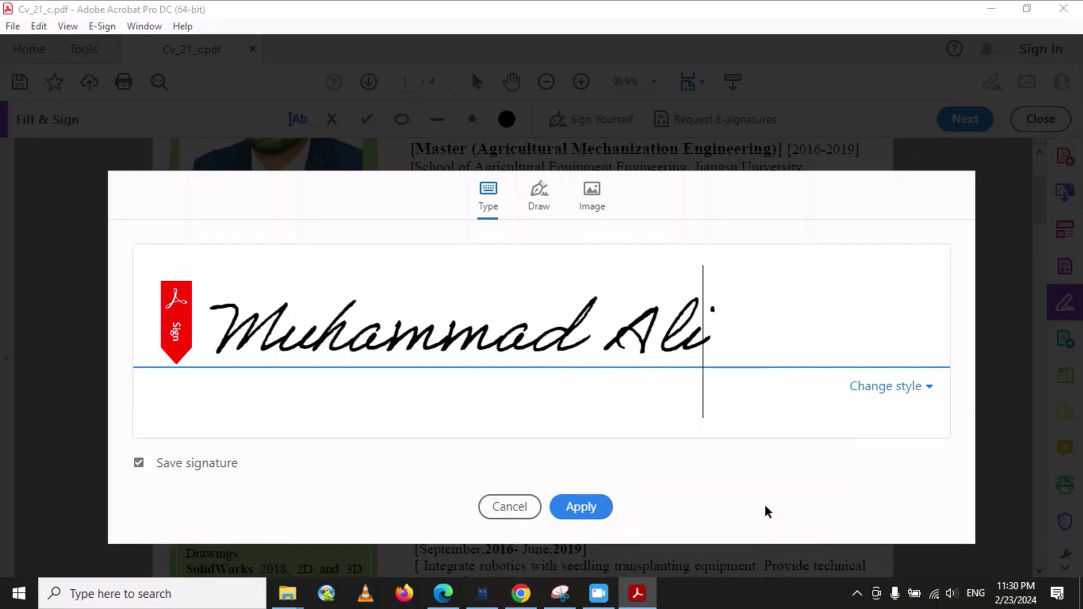
{"action": "left_click", "coordinate": [928, 390]}
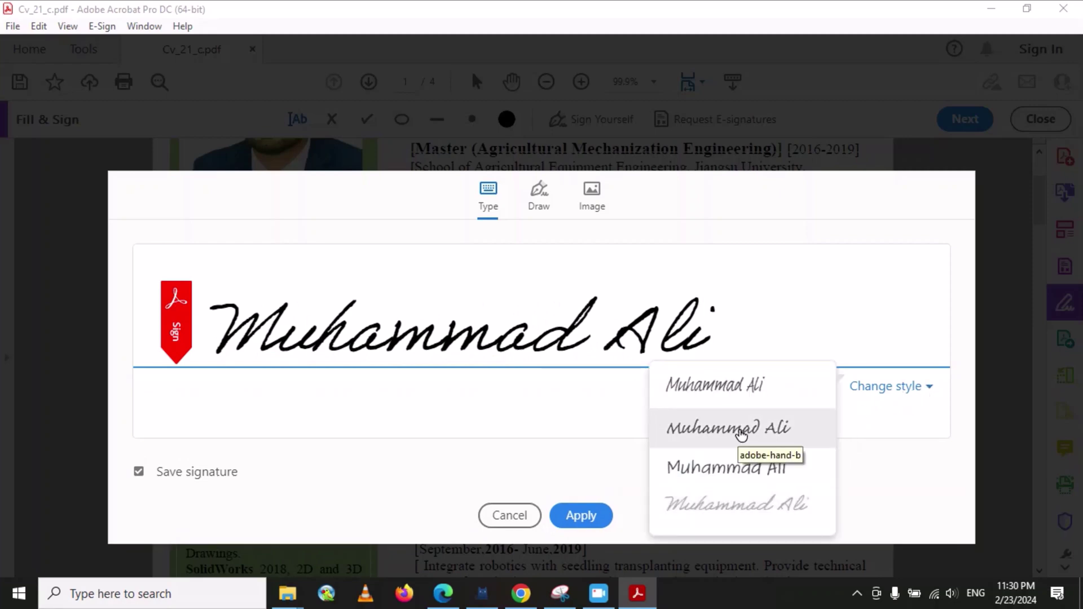
{"action": "left_click", "coordinate": [771, 439]}
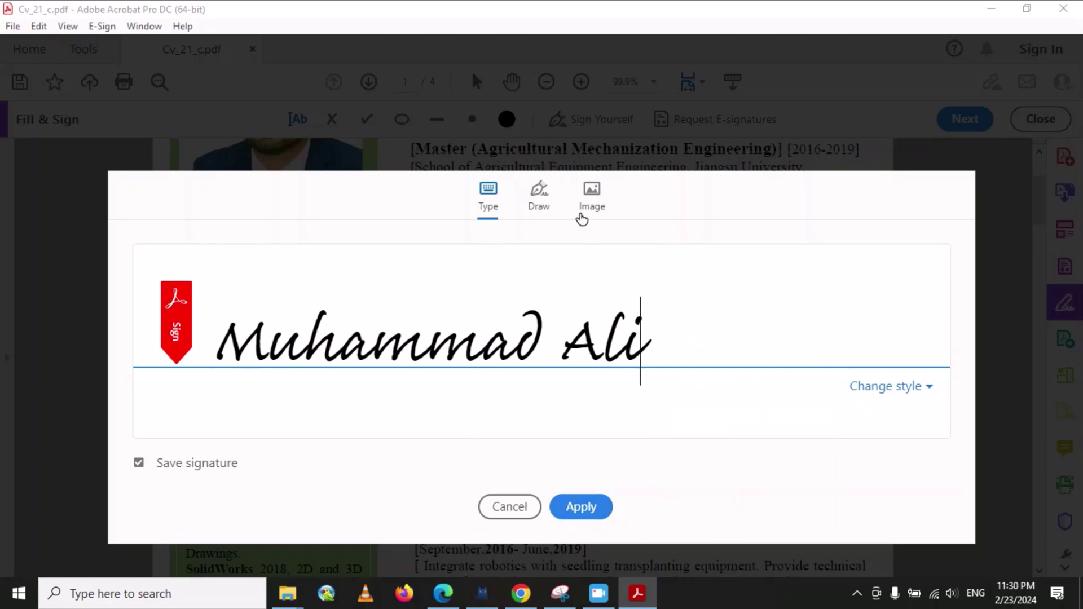
- Apply the cursive signature just above the green name box and enlarge it slightly
{"action": "left_click", "coordinate": [586, 510]}
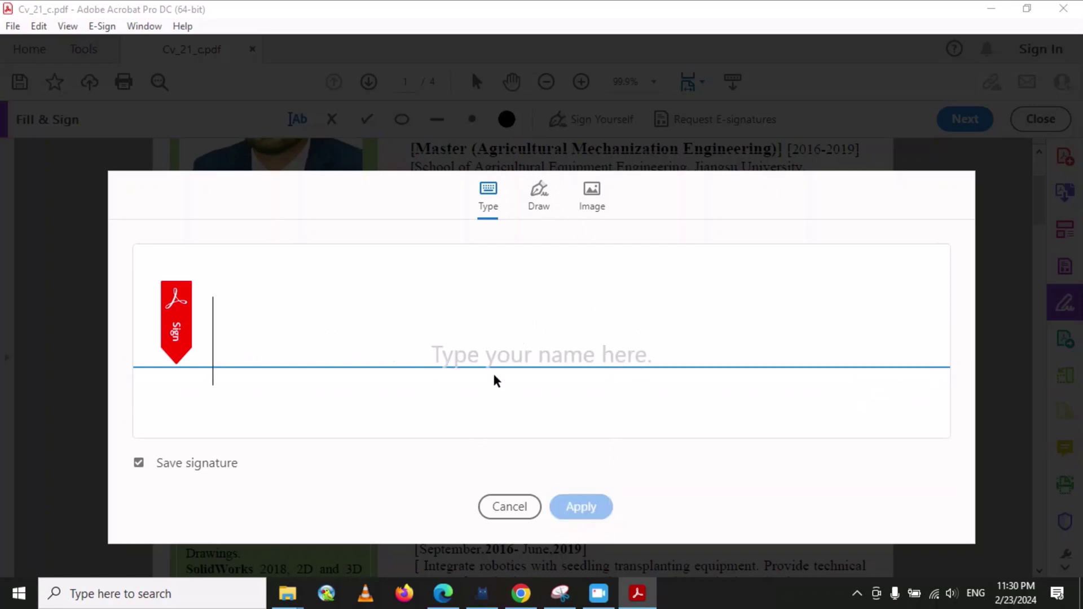
{"action": "left_click", "coordinate": [270, 237]}
{"action": "left_click_drag", "start_coordinate": [269, 237], "coordinate": [261, 230]}
{"action": "left_click", "coordinate": [261, 230]}
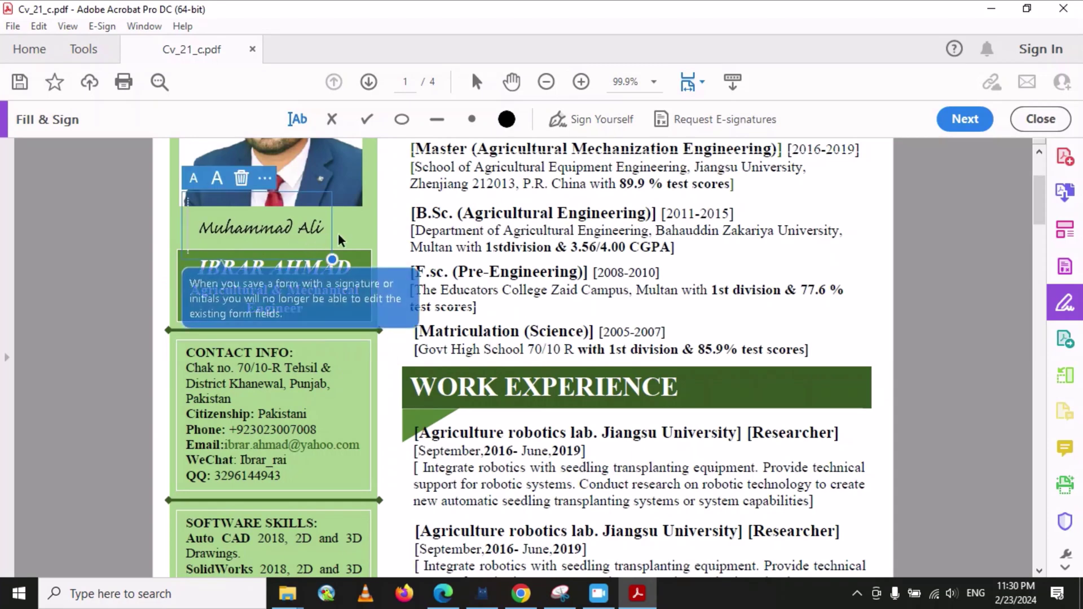
{"action": "mouse_move", "coordinate": [331, 259]}
{"action": "left_mouse_down"}
{"action": "mouse_move", "coordinate": [406, 316]}
{"action": "mouse_move", "coordinate": [347, 334]}
{"action": "left_mouse_up"}
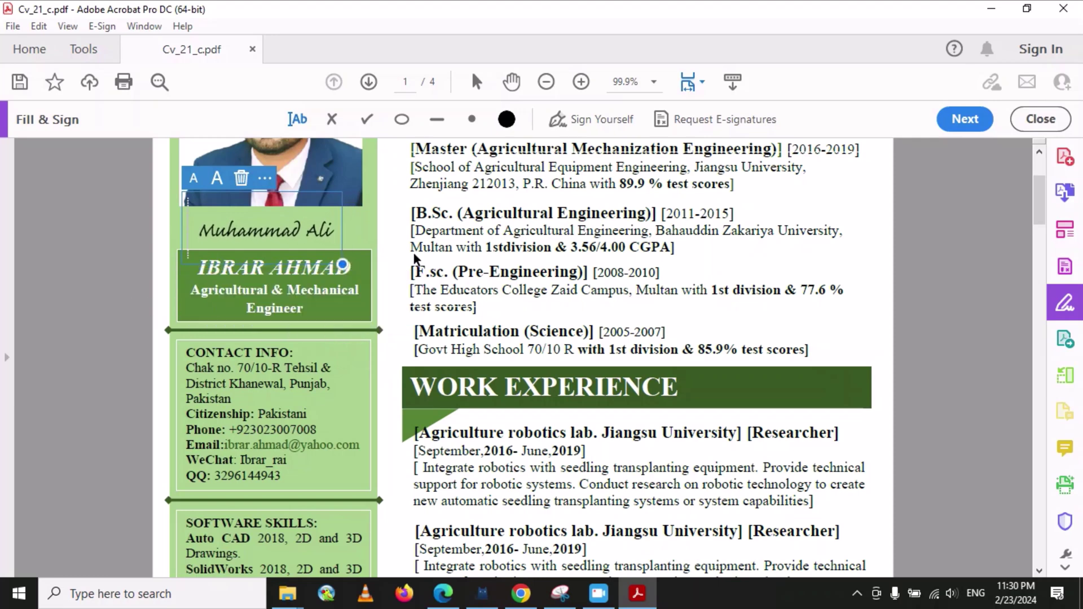
{"action": "left_click", "coordinate": [352, 228]}
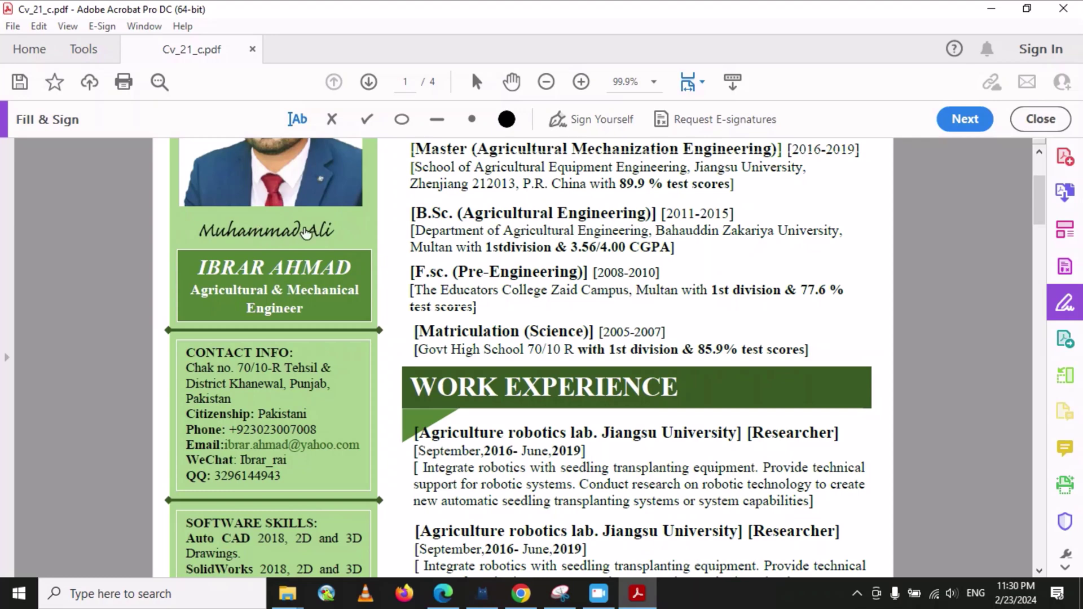
{"action": "left_click", "coordinate": [594, 126]}
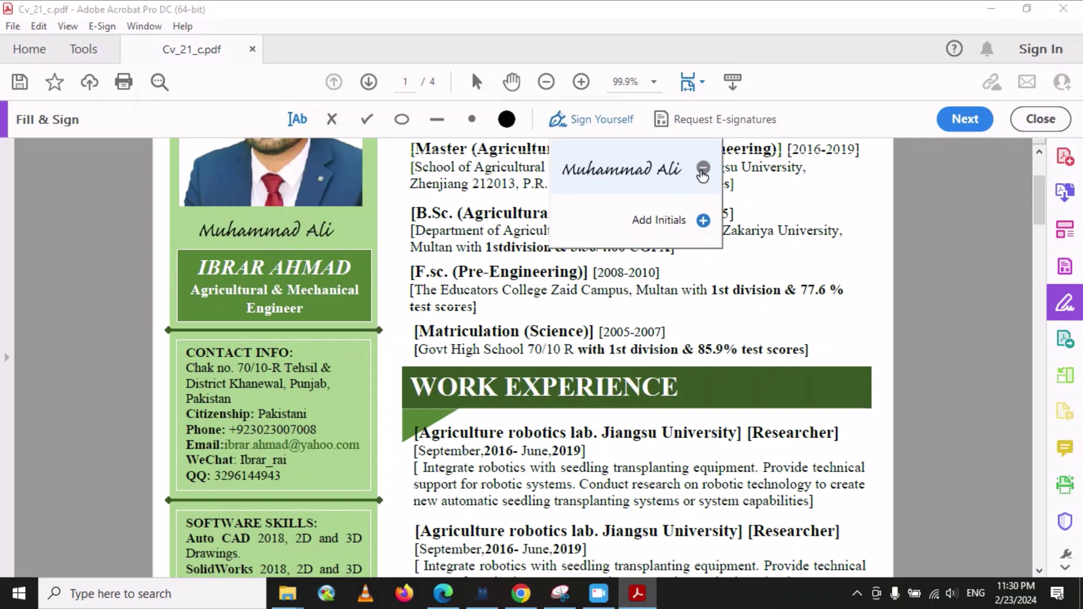
- Delete the saved signature and create initials reading 22/02/2024 in the first handwriting style
{"action": "left_click", "coordinate": [703, 168]}
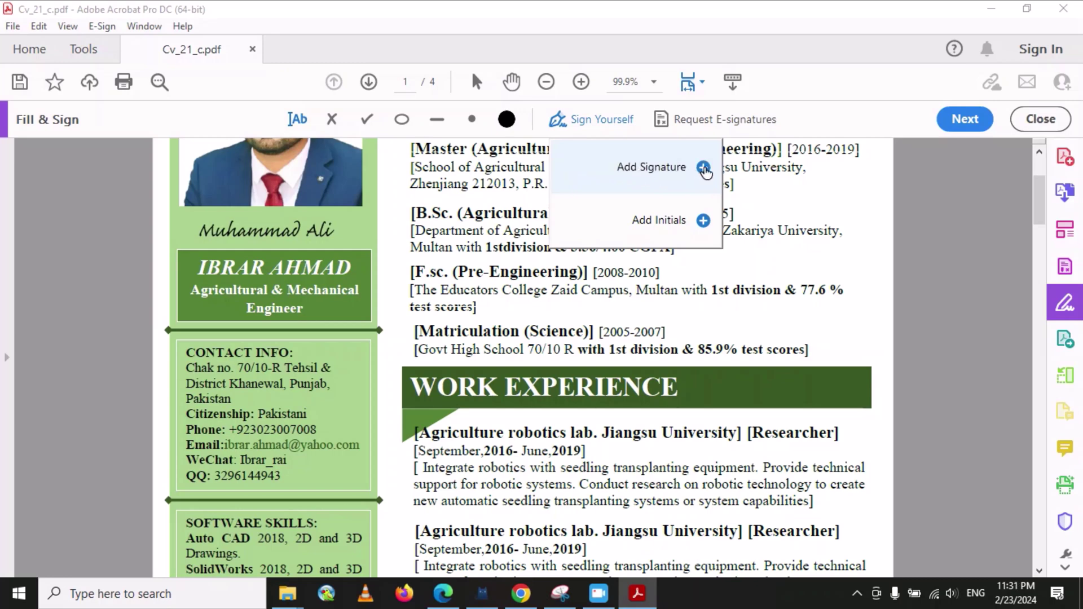
{"action": "left_click", "coordinate": [704, 222]}
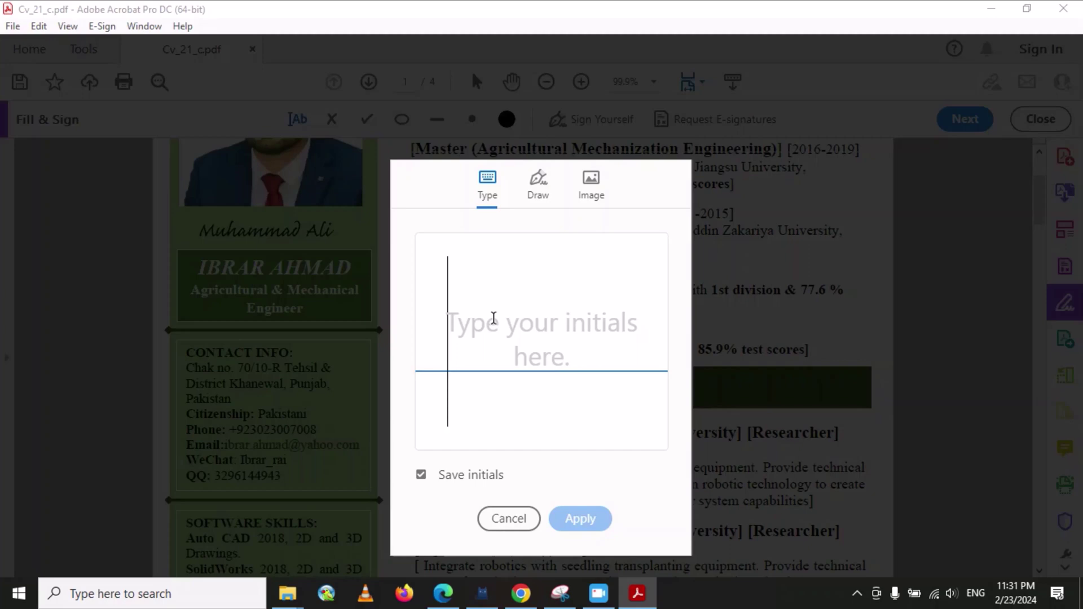
{"action": "type", "text": "22"}
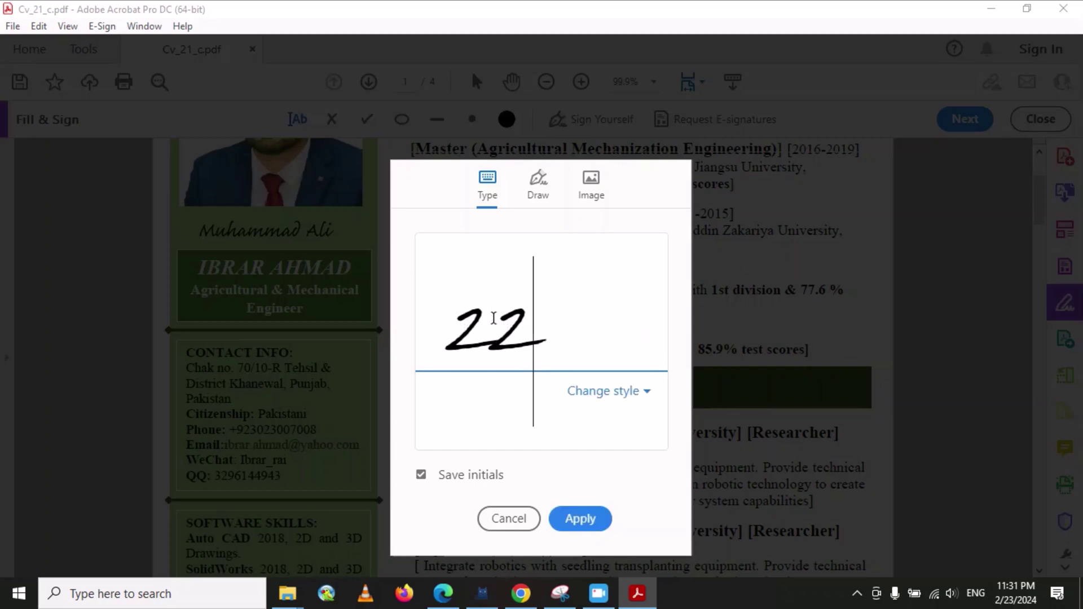
{"action": "type", "text": "/02/2"}
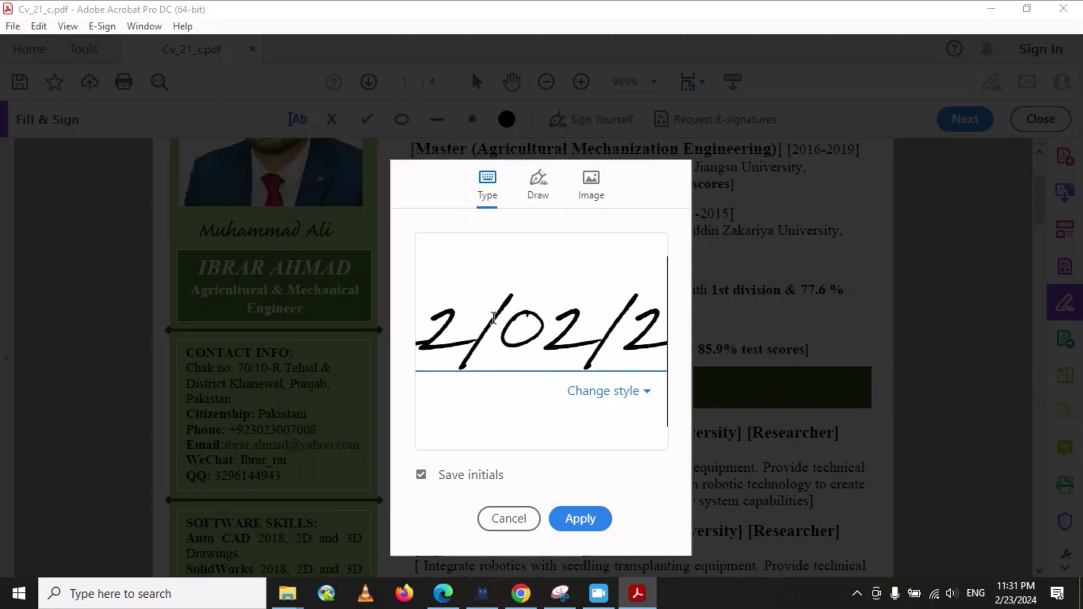
{"action": "type", "text": "024"}
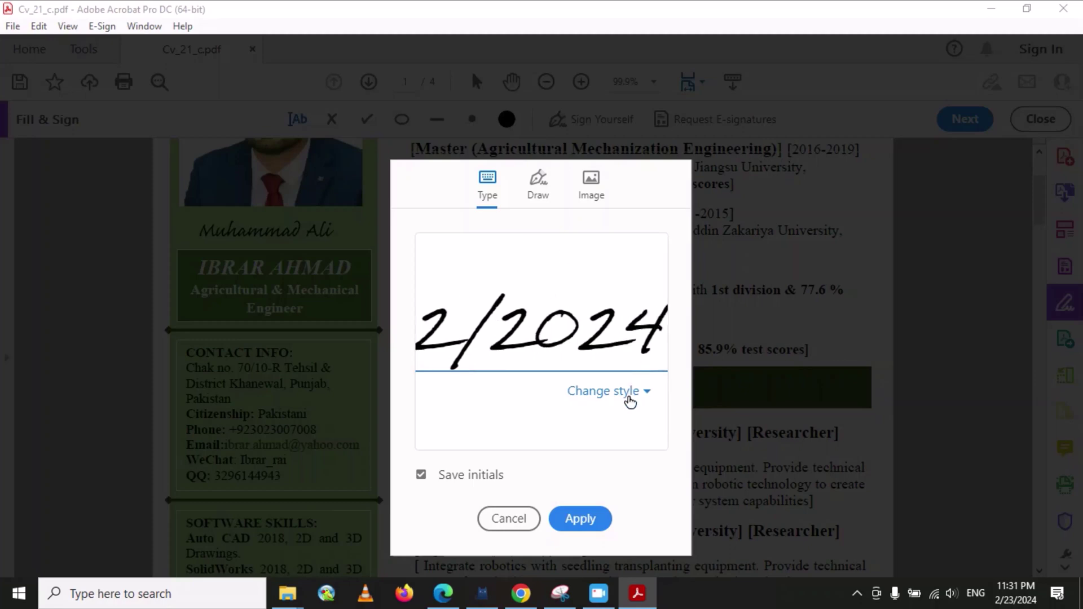
{"action": "left_click", "coordinate": [627, 395]}
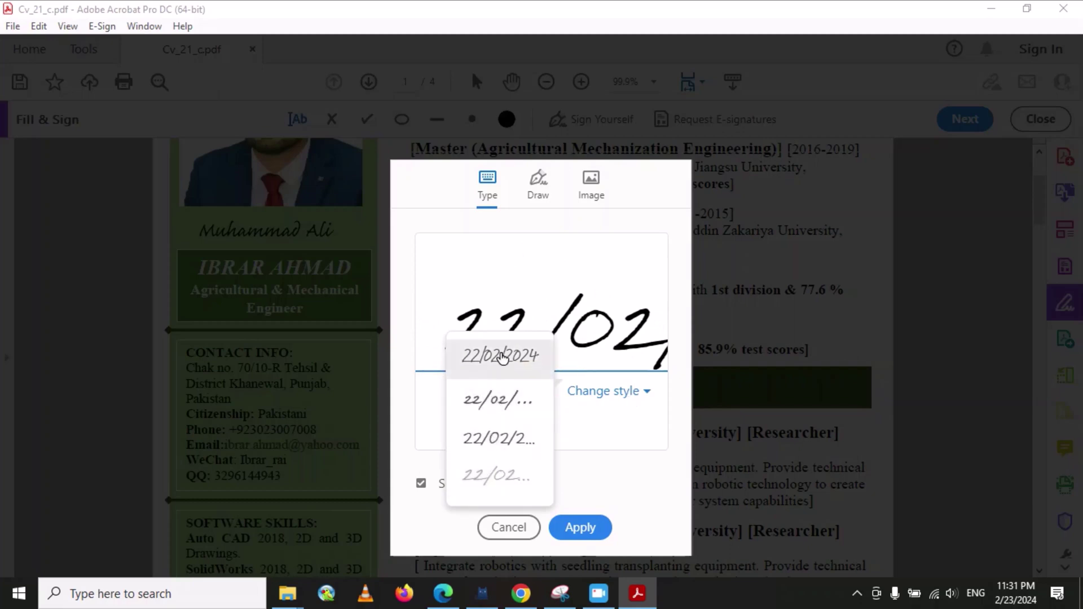
{"action": "left_click", "coordinate": [502, 357]}
{"action": "key", "text": "ctrl+a"}
{"action": "key", "text": "BackSpace"}
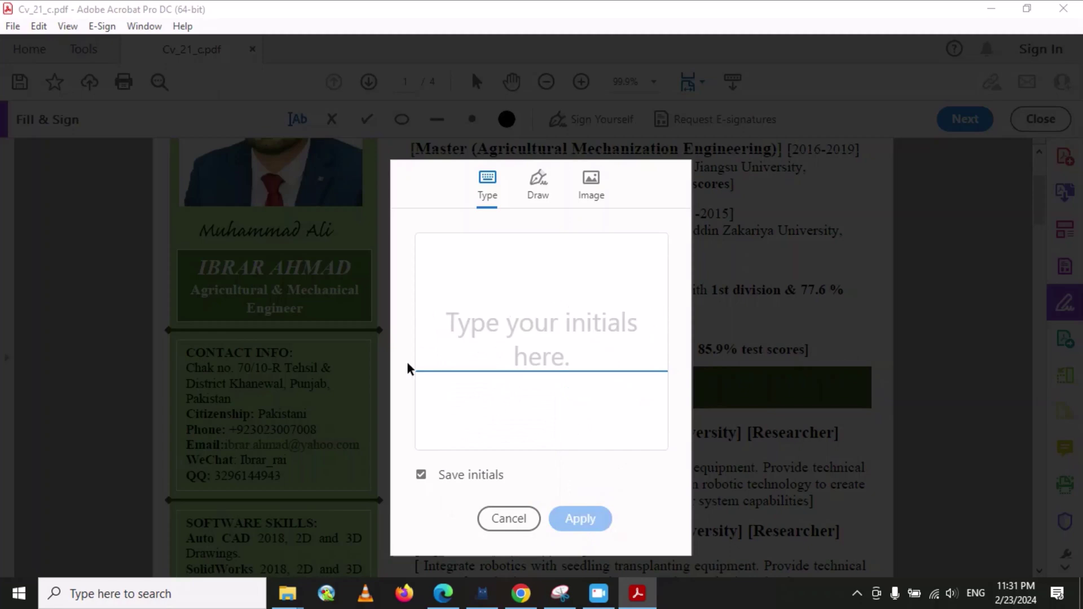
{"action": "key", "text": "Escape"}
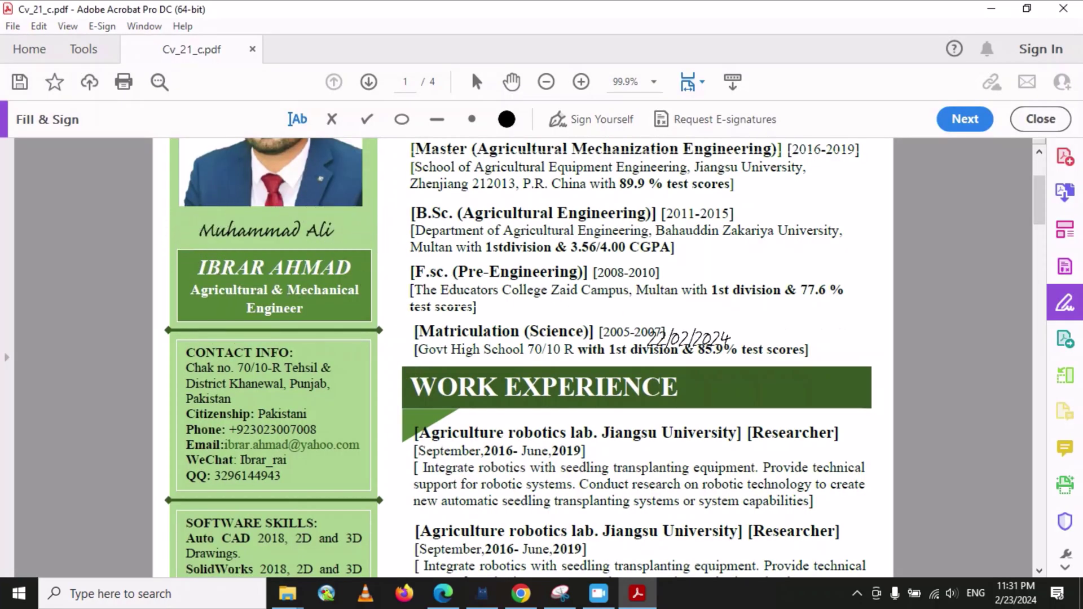
- Place the 22/02/2024 date initials beside the B.Sc. entry and start a hand-drawn signature
{"action": "left_click", "coordinate": [809, 260]}
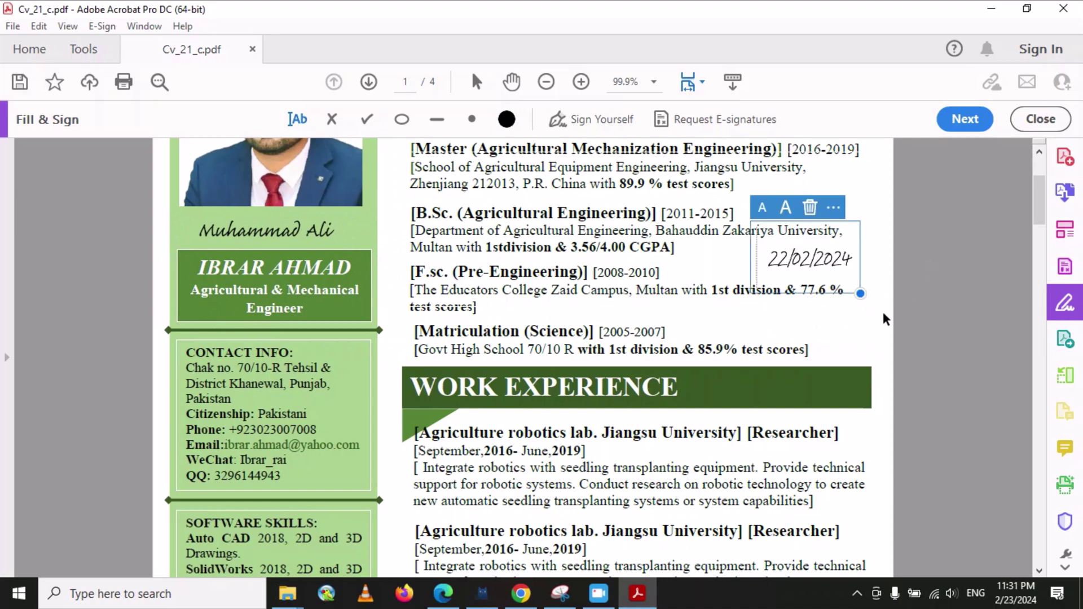
{"action": "left_click", "coordinate": [629, 120]}
{"action": "left_click", "coordinate": [702, 168]}
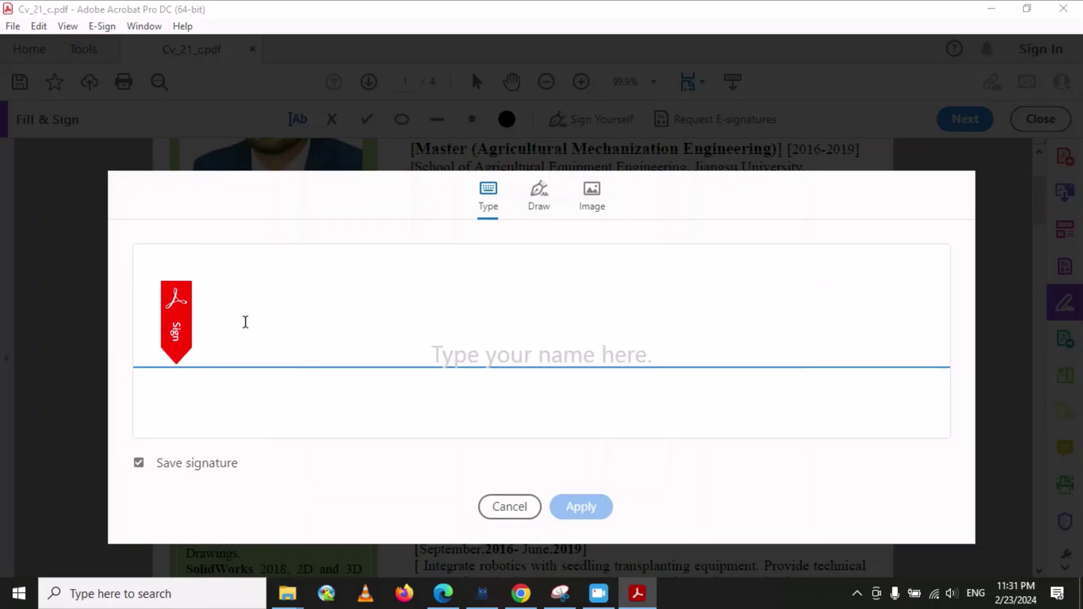
{"action": "left_click", "coordinate": [547, 206]}
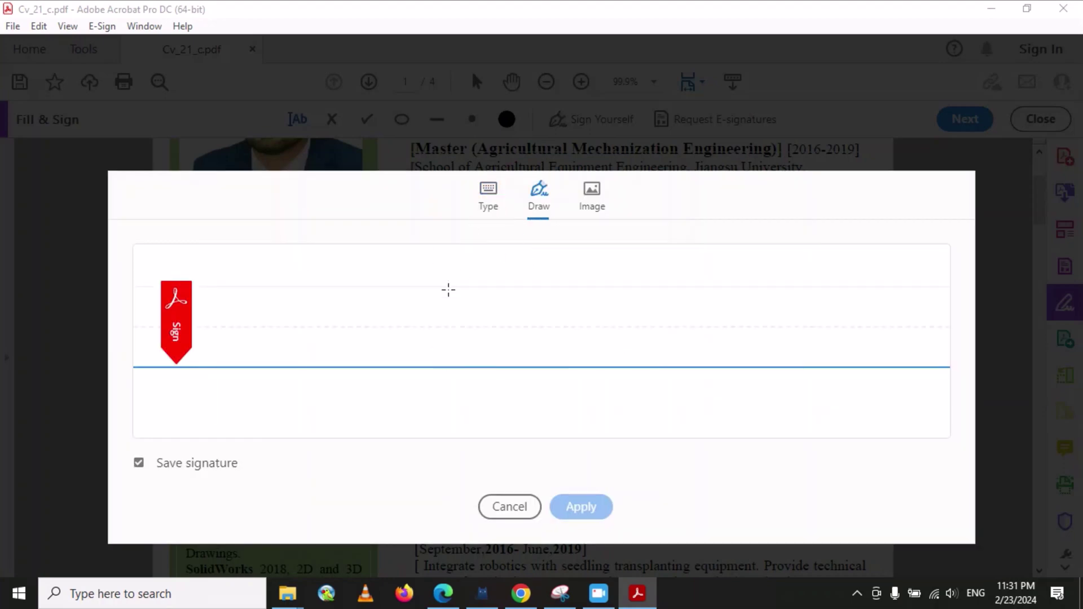
- Draw the signature, place it at the Matriculation entry's right end and shrink it small
{"action": "mouse_move", "coordinate": [322, 285]}
{"action": "left_mouse_down"}
{"action": "mouse_move", "coordinate": [293, 363]}
{"action": "mouse_move", "coordinate": [367, 280]}
{"action": "mouse_move", "coordinate": [389, 362]}
{"action": "left_mouse_up"}
{"action": "mouse_move", "coordinate": [389, 322]}
{"action": "left_mouse_down"}
{"action": "mouse_move", "coordinate": [376, 349]}
{"action": "mouse_move", "coordinate": [398, 355]}
{"action": "mouse_move", "coordinate": [401, 337]}
{"action": "left_mouse_up"}
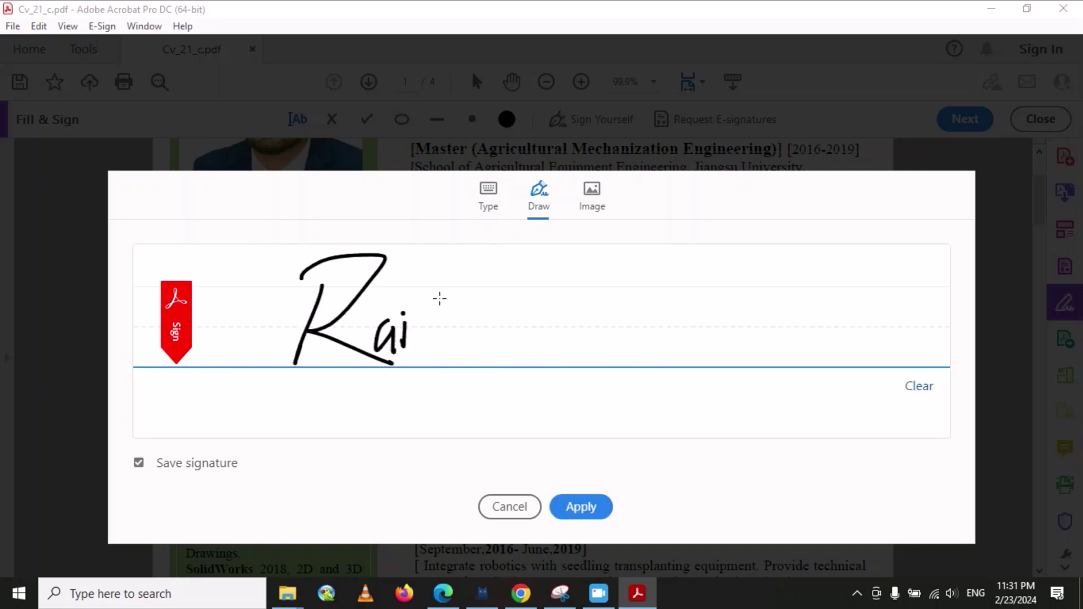
{"action": "mouse_move", "coordinate": [444, 263]}
{"action": "left_mouse_down"}
{"action": "mouse_move", "coordinate": [422, 384]}
{"action": "mouse_move", "coordinate": [467, 244]}
{"action": "left_mouse_up"}
{"action": "mouse_move", "coordinate": [530, 248]}
{"action": "left_mouse_down"}
{"action": "mouse_move", "coordinate": [459, 327]}
{"action": "mouse_move", "coordinate": [518, 377]}
{"action": "left_mouse_up"}
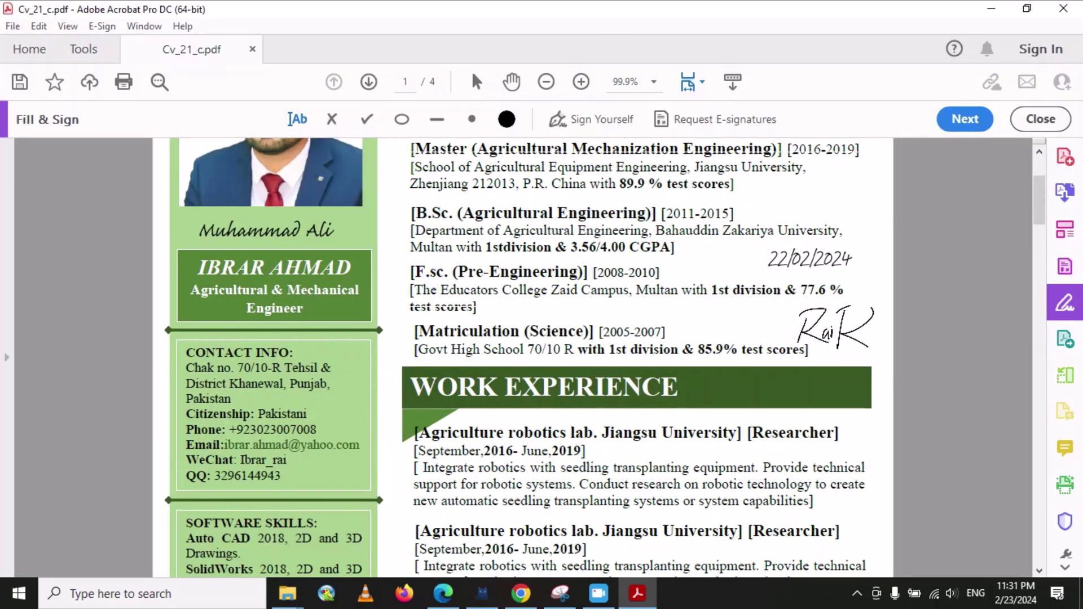
{"action": "left_click", "coordinate": [873, 367]}
{"action": "left_click_drag", "start_coordinate": [883, 372], "coordinate": [828, 324]}
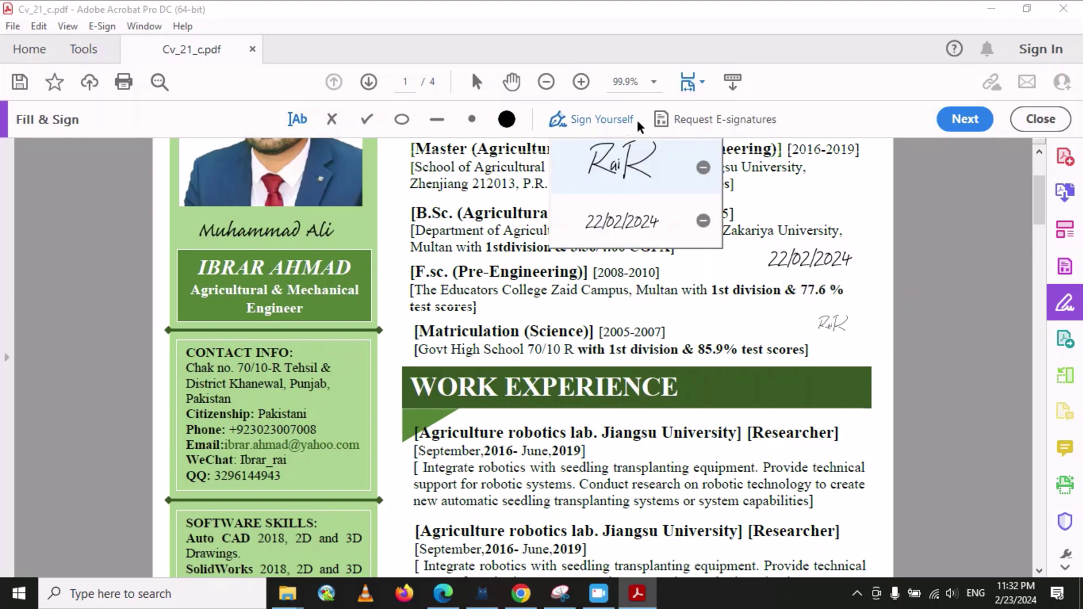
- Delete the saved handwritten signature, try an image signature, and cancel without adding one
{"action": "left_click", "coordinate": [703, 167]}
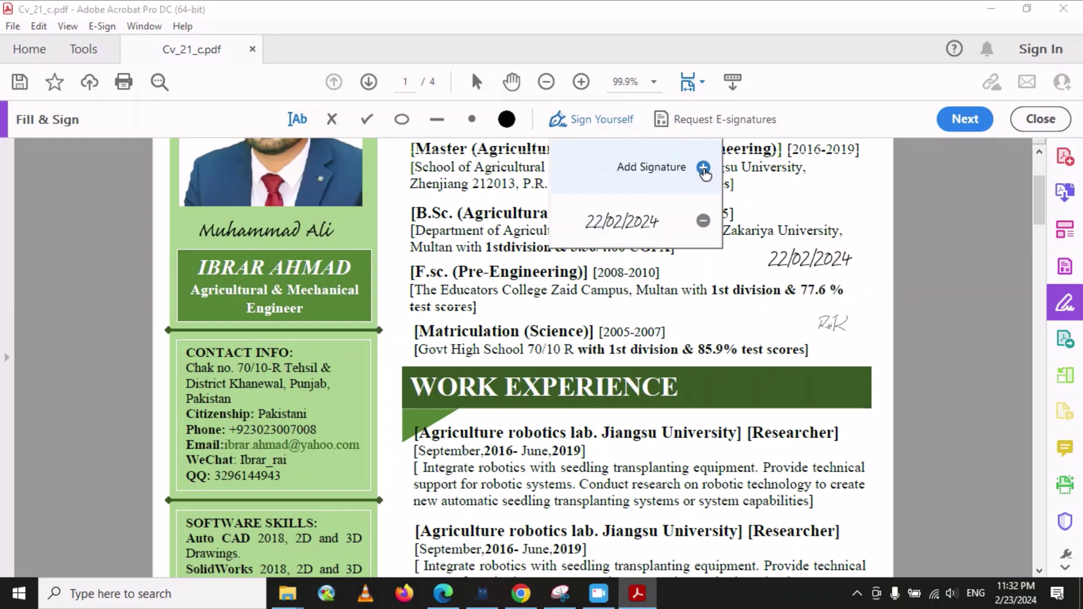
{"action": "left_click", "coordinate": [703, 168]}
{"action": "left_click", "coordinate": [592, 198]}
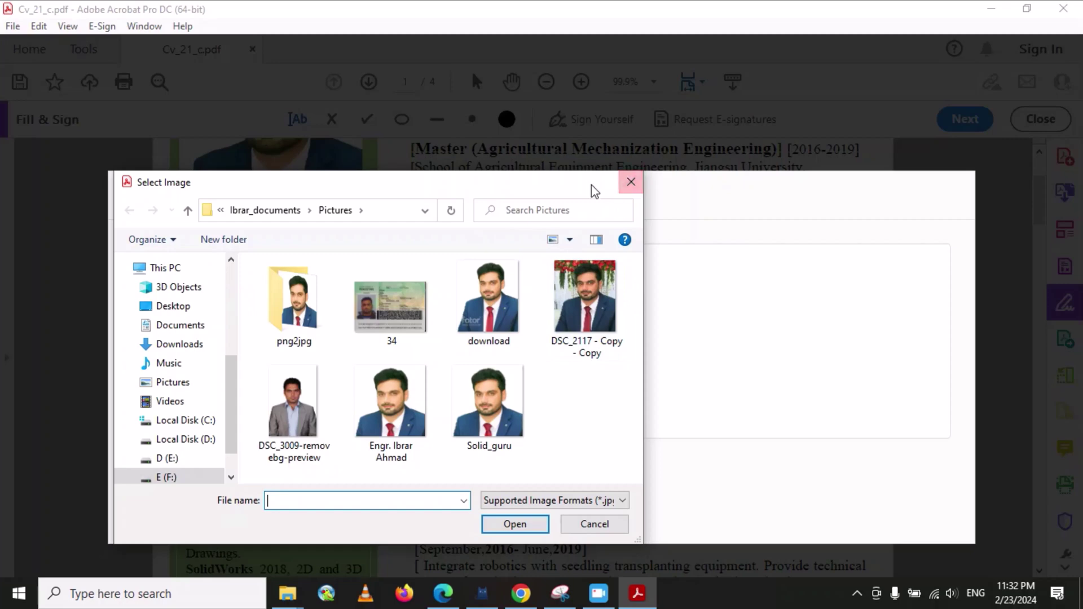
{"action": "left_click_drag", "start_coordinate": [576, 192], "coordinate": [476, 135]}
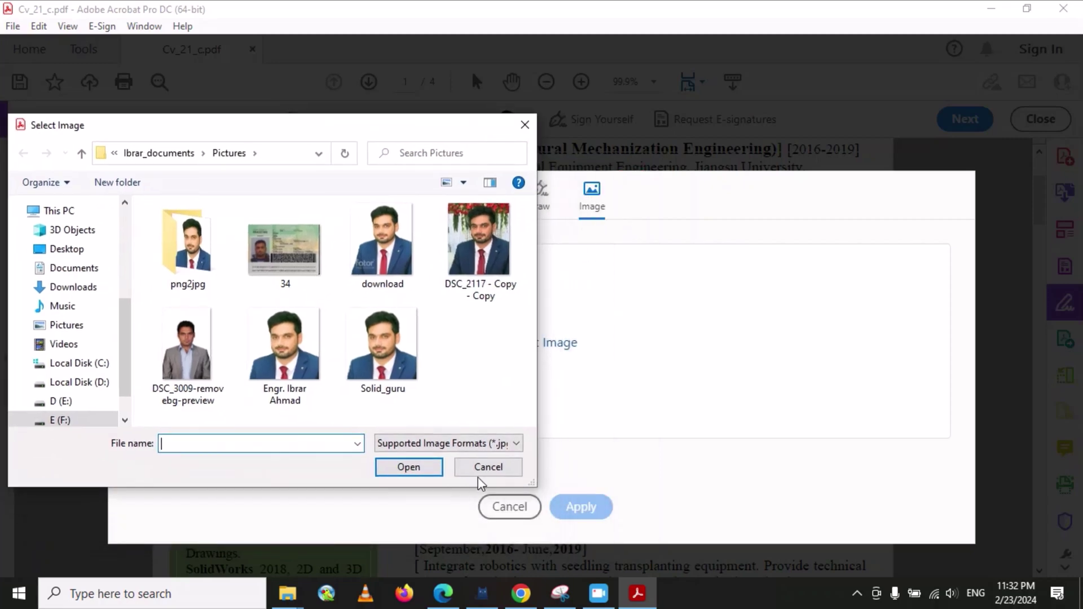
{"action": "left_click", "coordinate": [482, 468]}
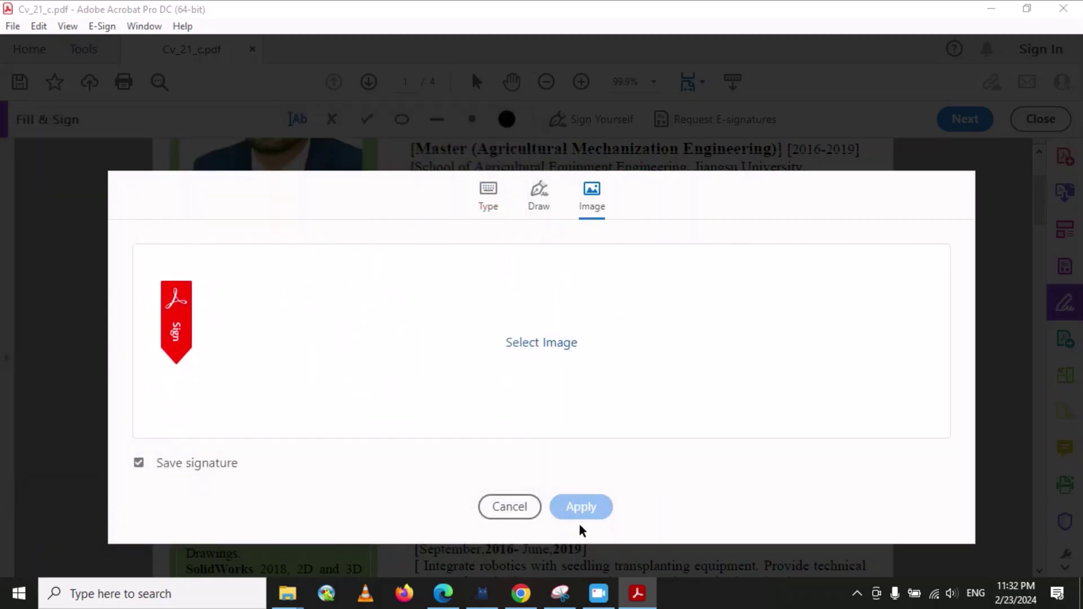
{"action": "left_click", "coordinate": [509, 506]}
{"action": "scroll", "coordinate": [482, 282], "scroll_direction": "up", "scroll_amount": 4}
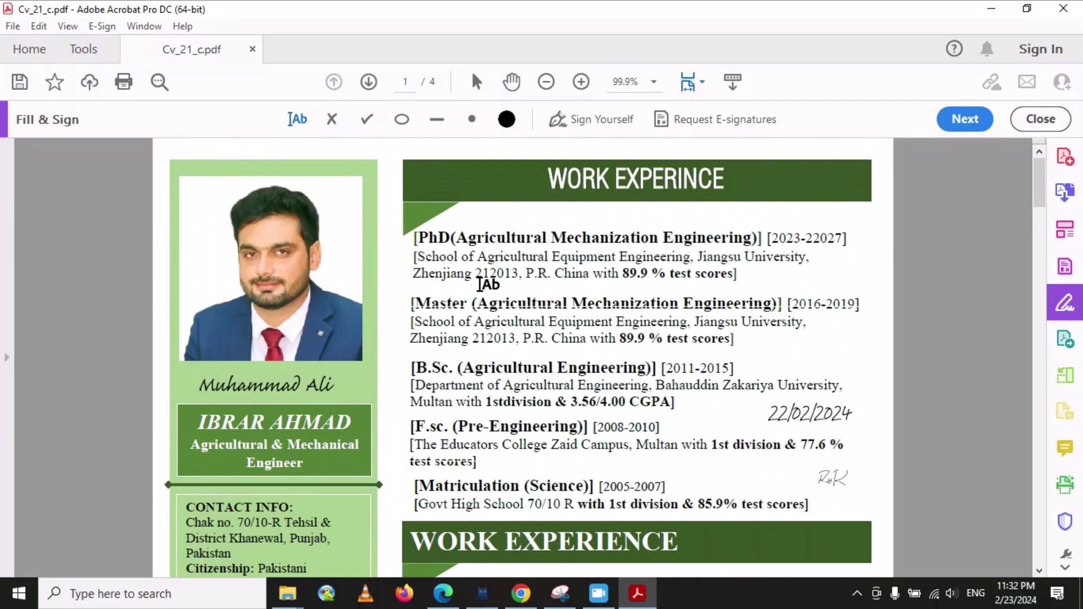
{"action": "scroll", "coordinate": [512, 301], "scroll_direction": "down", "scroll_amount": 9}
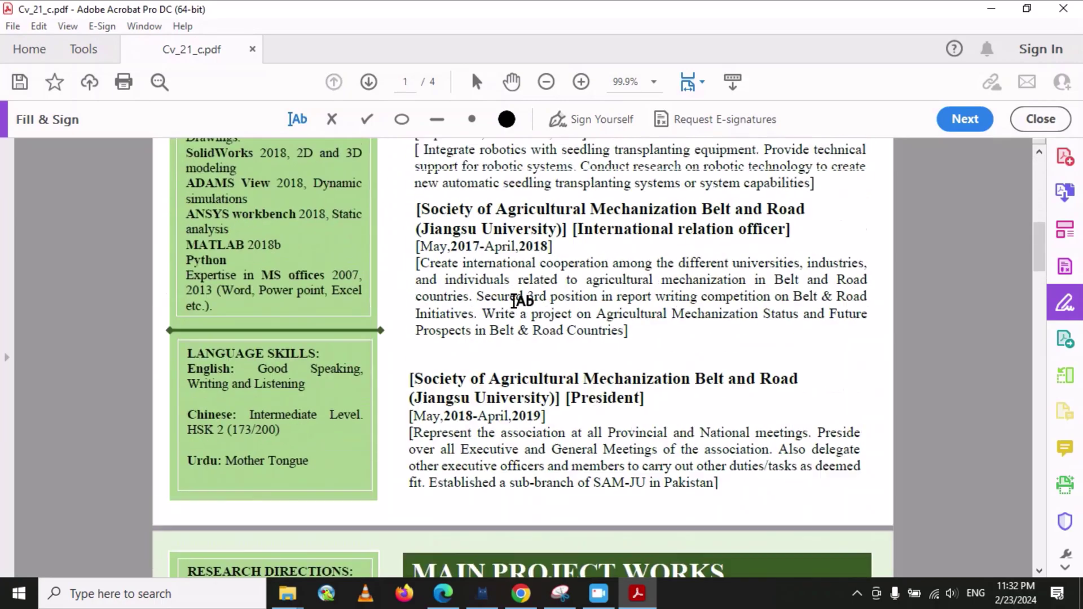
{"action": "scroll", "coordinate": [512, 301], "scroll_direction": "up", "scroll_amount": 5}
{"action": "scroll", "coordinate": [512, 301], "scroll_direction": "up", "scroll_amount": 3}
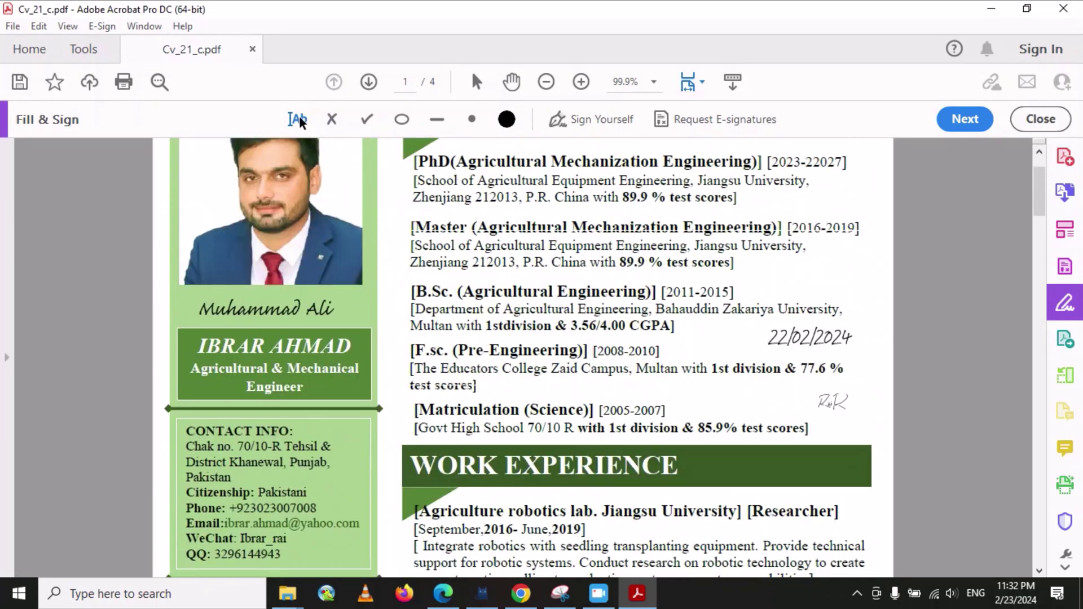
- Add a cross mark above the 22/02/2024 date and red check marks on both sides
{"action": "left_click", "coordinate": [332, 119]}
{"action": "left_click", "coordinate": [832, 276]}
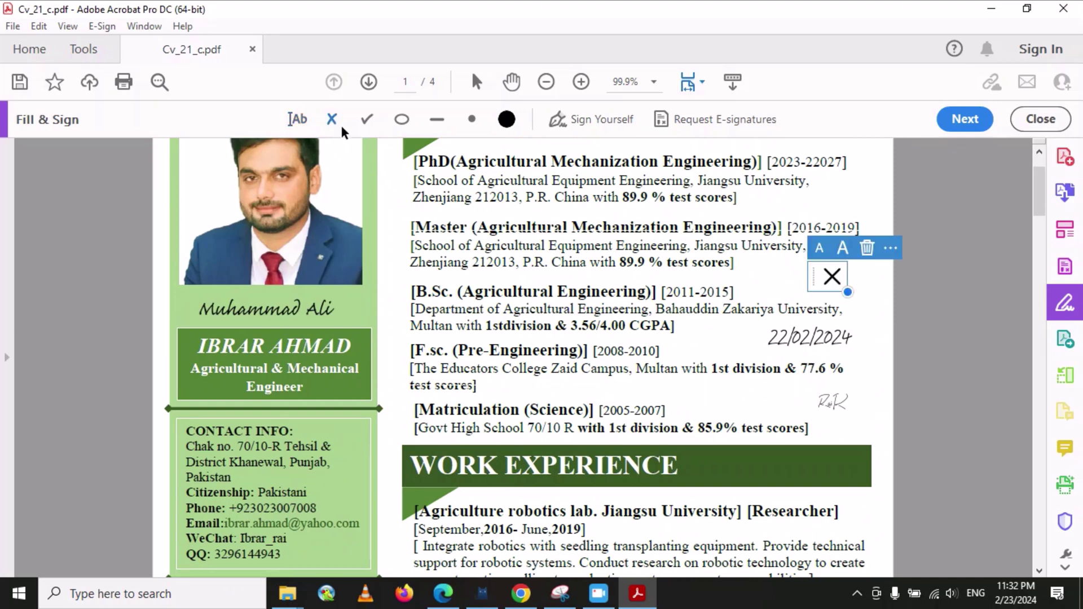
{"action": "left_click", "coordinate": [861, 328]}
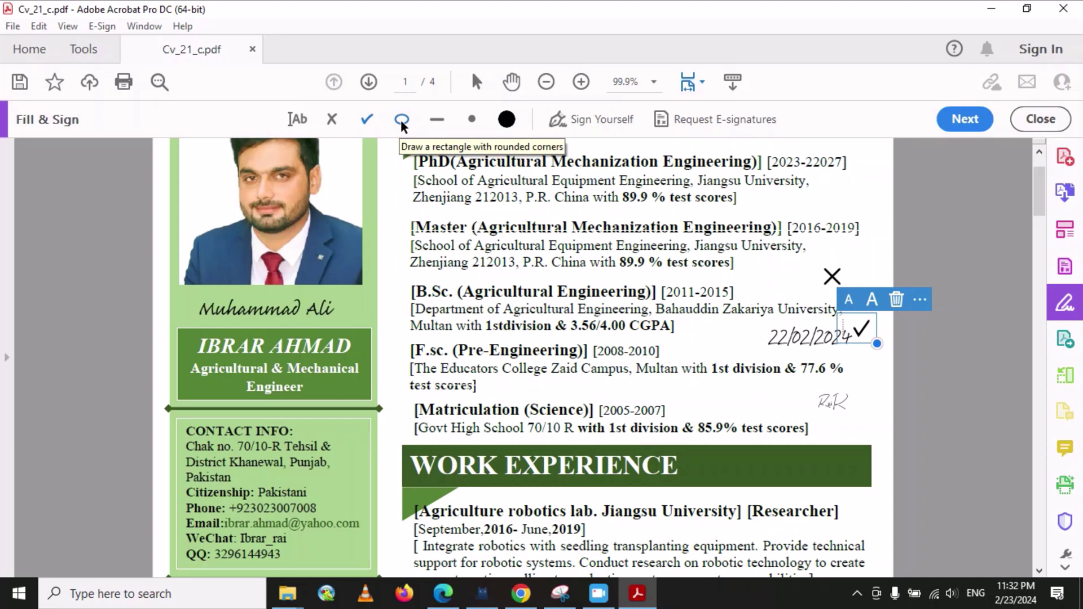
{"action": "left_click", "coordinate": [507, 120]}
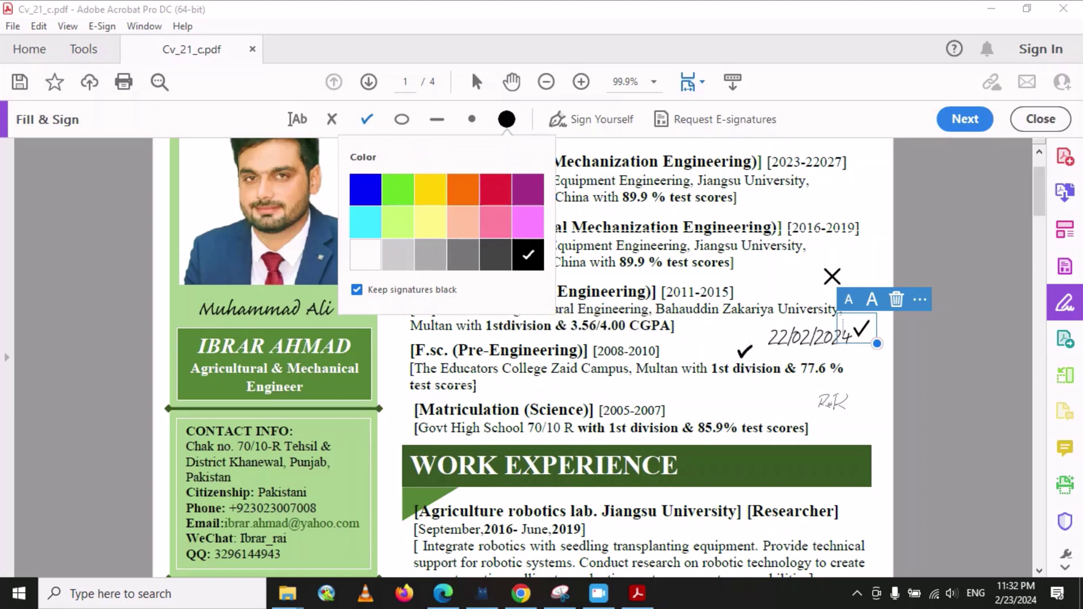
{"action": "left_click", "coordinate": [499, 190]}
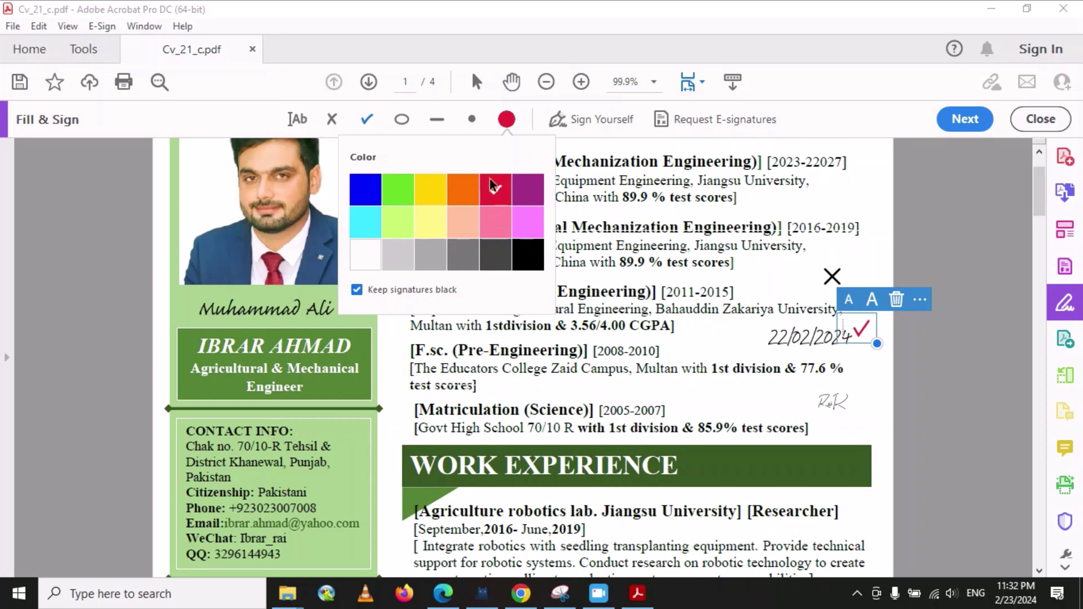
{"action": "left_click", "coordinate": [507, 120]}
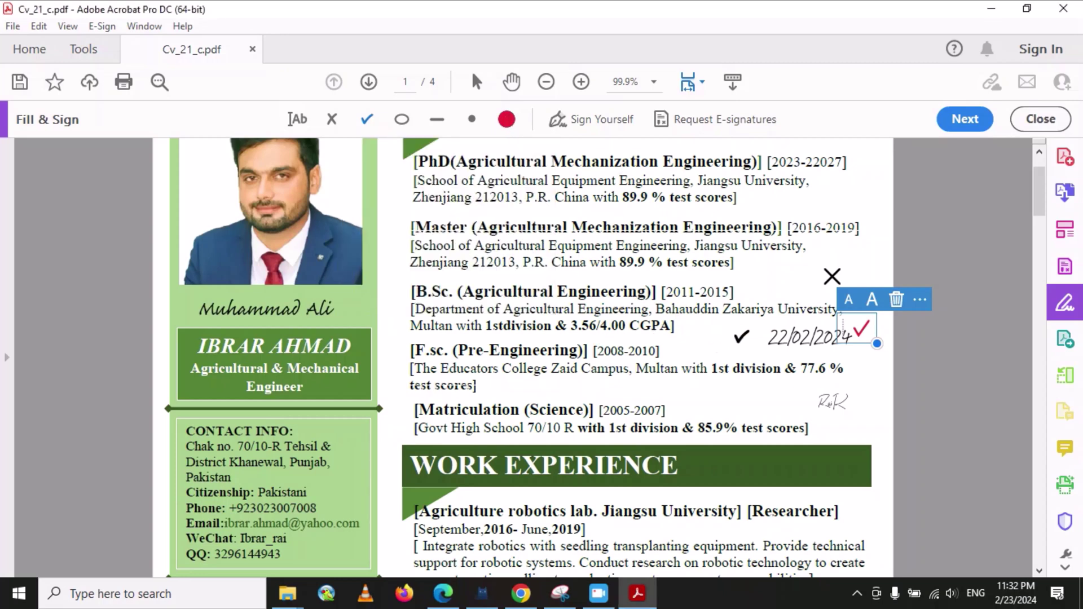
{"action": "left_click", "coordinate": [741, 337]}
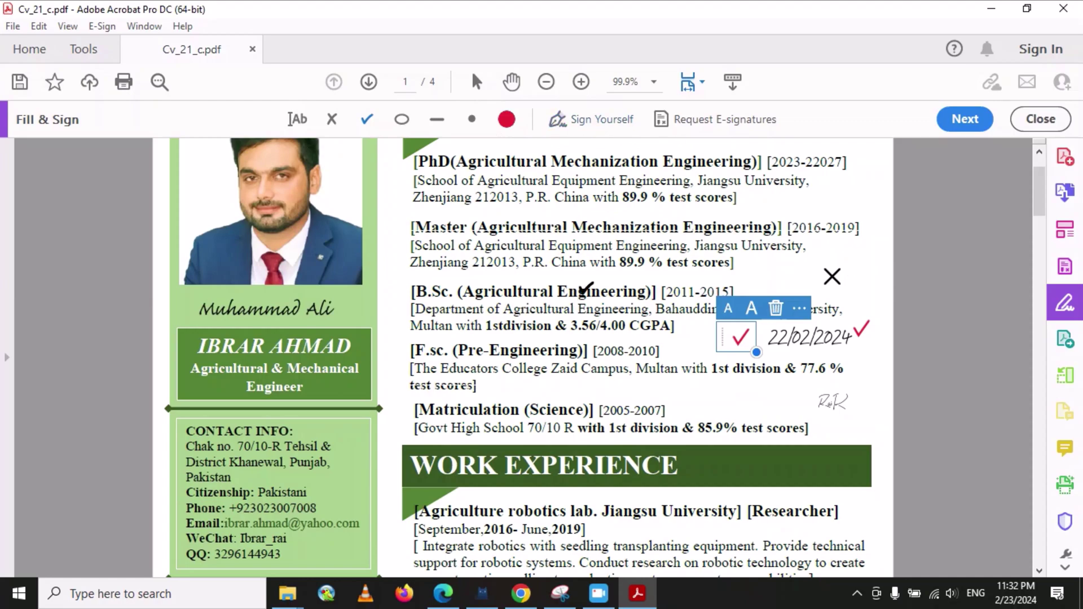
- Scroll through the marked-up CV pages to review the added signatures and marks
{"action": "scroll", "coordinate": [427, 336], "scroll_direction": "up", "scroll_amount": 3}
{"action": "scroll", "coordinate": [424, 336], "scroll_direction": "down", "scroll_amount": 20}
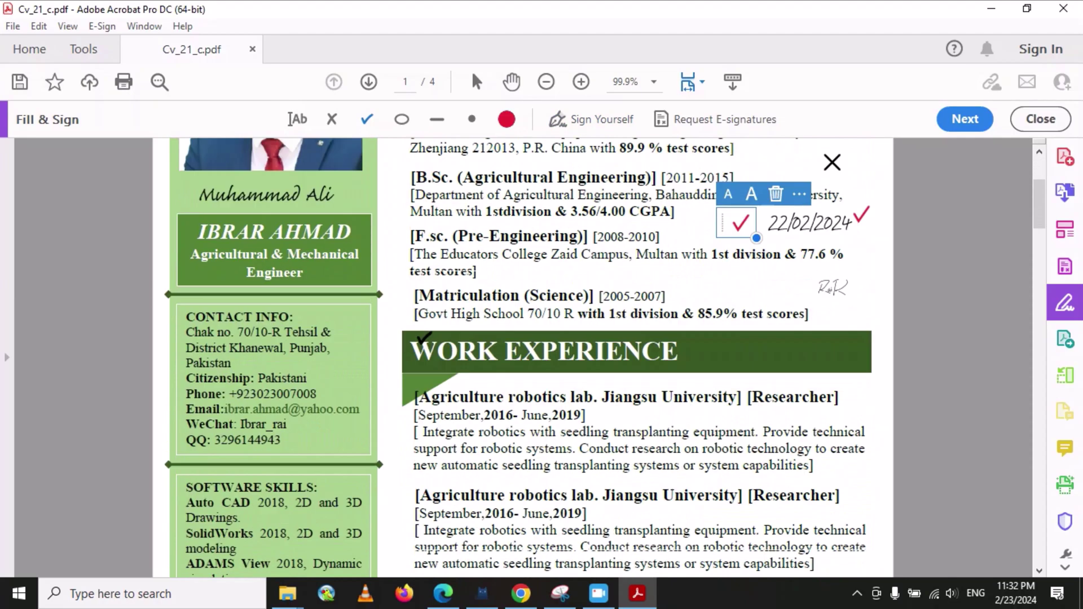
{"action": "scroll", "coordinate": [432, 343], "scroll_direction": "down", "scroll_amount": 7}
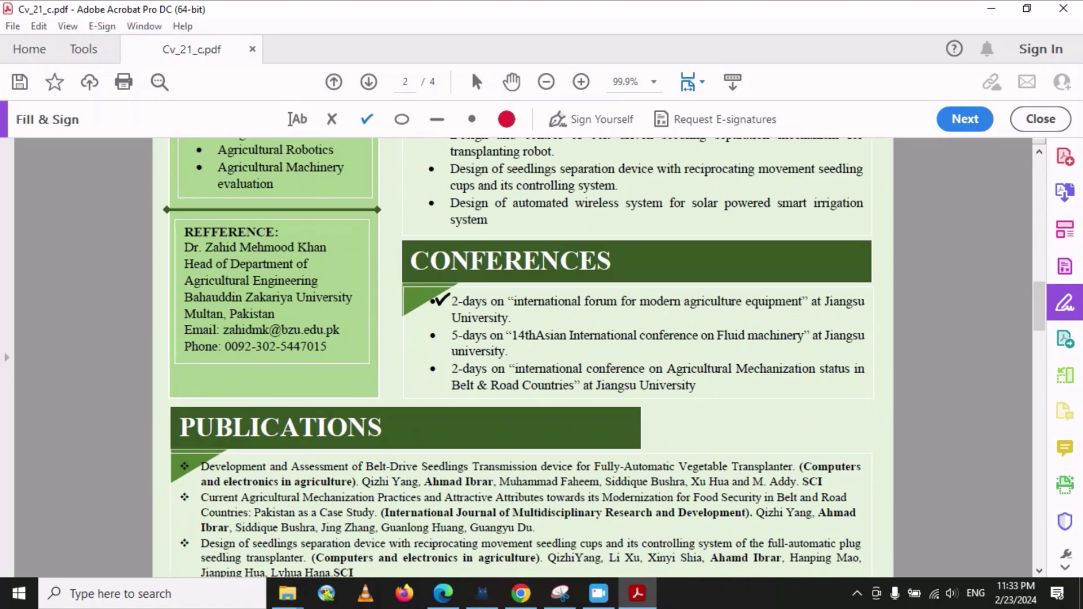
{"action": "scroll", "coordinate": [476, 326], "scroll_direction": "down", "scroll_amount": 11}
{"action": "scroll", "coordinate": [476, 326], "scroll_direction": "down", "scroll_amount": 7}
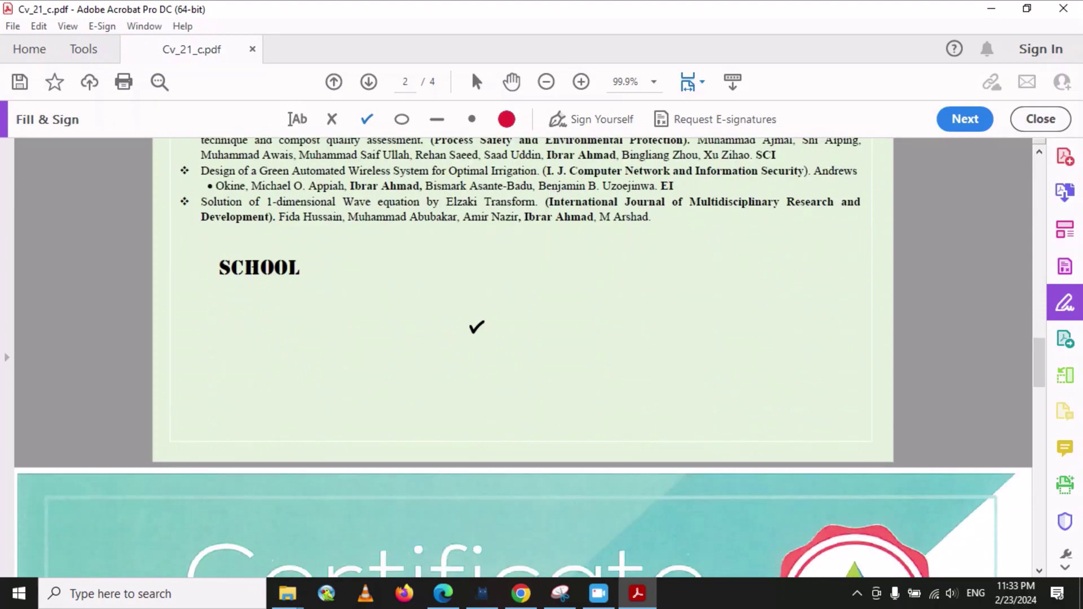
{"action": "scroll", "coordinate": [477, 326], "scroll_direction": "up", "scroll_amount": 20}
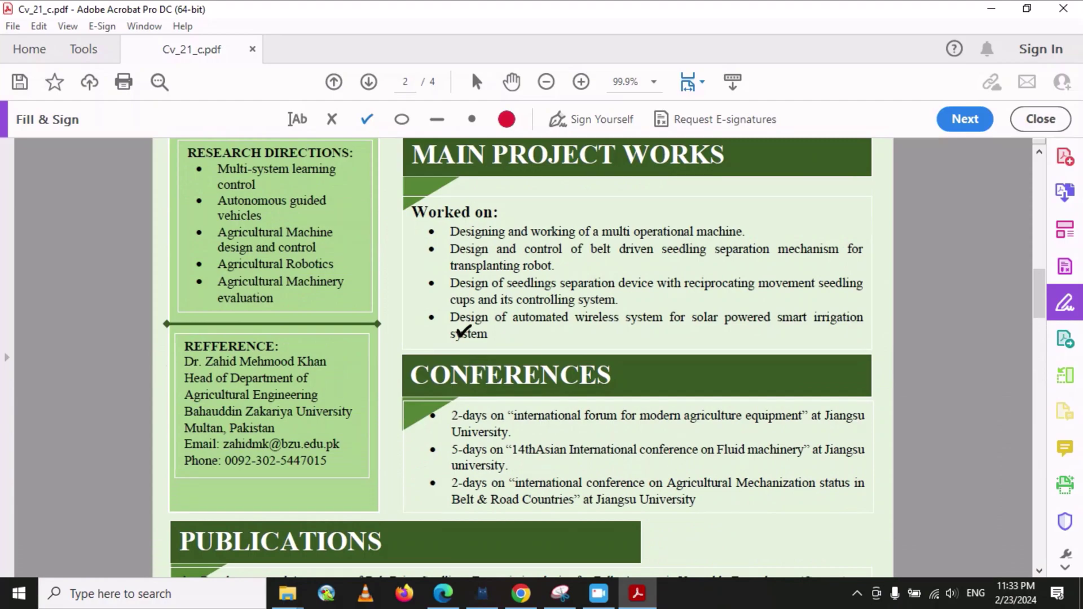
{"action": "scroll", "coordinate": [461, 333], "scroll_direction": "up", "scroll_amount": 20}
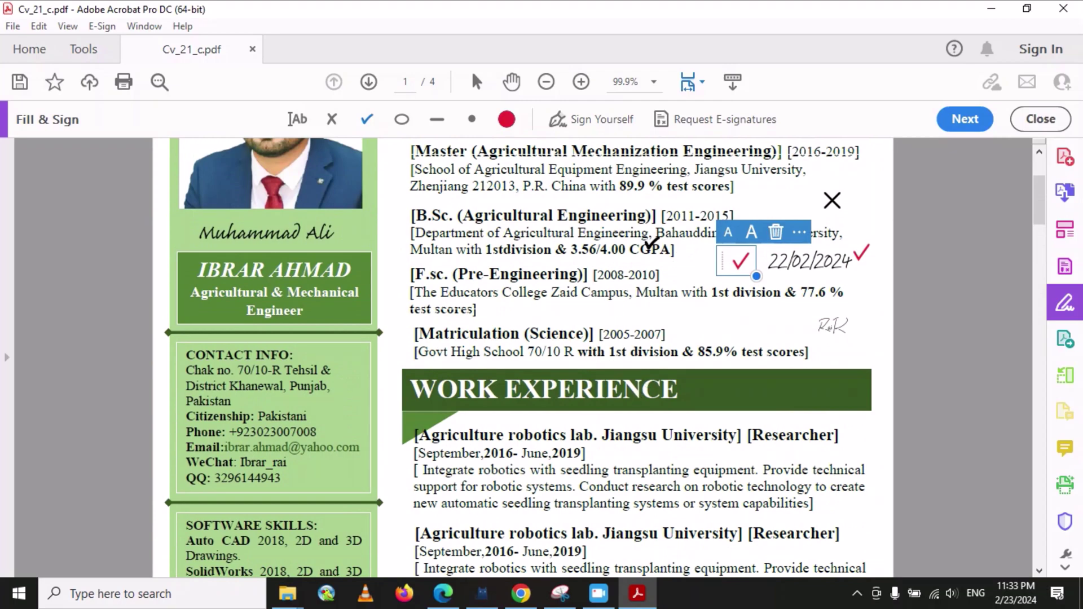
- Exit Fill & Sign and scroll down to page 2's Conferences section
{"action": "left_click", "coordinate": [1040, 119]}
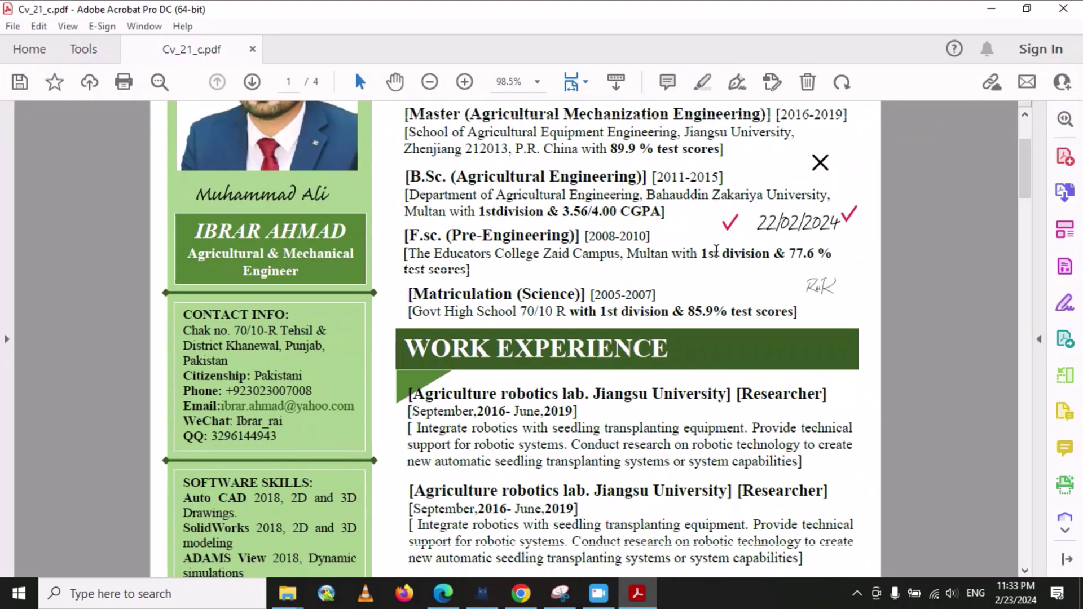
{"action": "scroll", "coordinate": [715, 250], "scroll_direction": "up", "scroll_amount": 3}
{"action": "scroll", "coordinate": [727, 249], "scroll_direction": "down", "scroll_amount": 8}
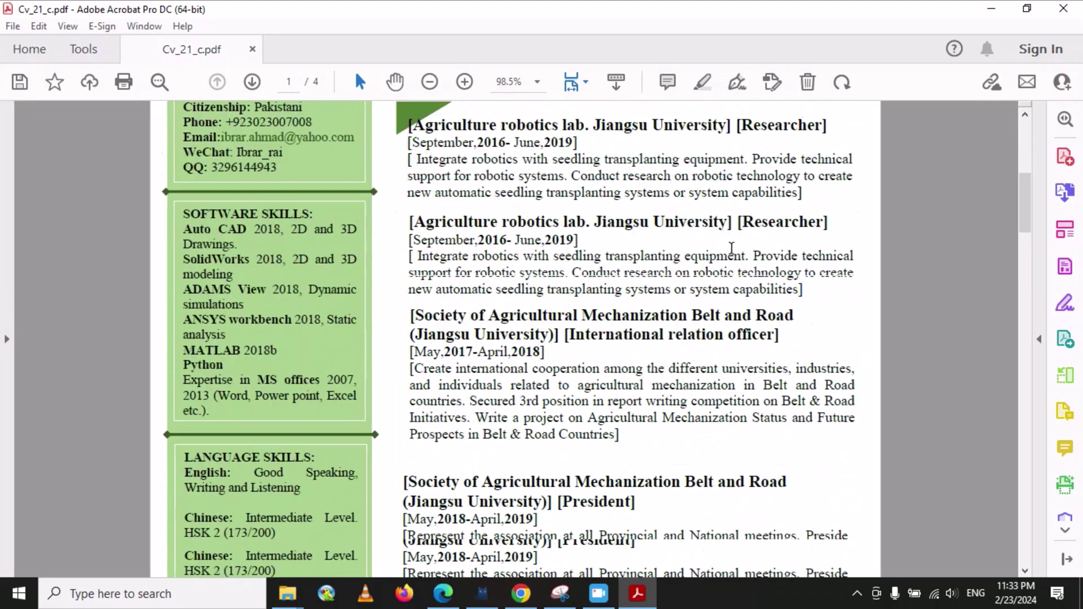
{"action": "scroll", "coordinate": [732, 248], "scroll_direction": "down", "scroll_amount": 15}
{"action": "scroll", "coordinate": [727, 259], "scroll_direction": "down", "scroll_amount": 3}
{"action": "scroll", "coordinate": [696, 257], "scroll_direction": "up", "scroll_amount": 10}
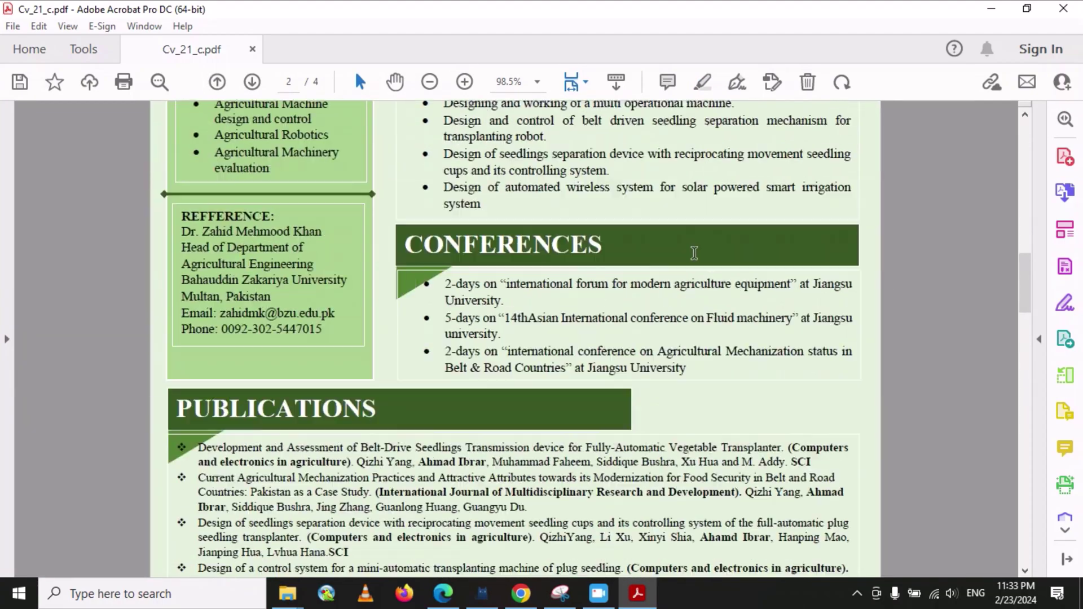